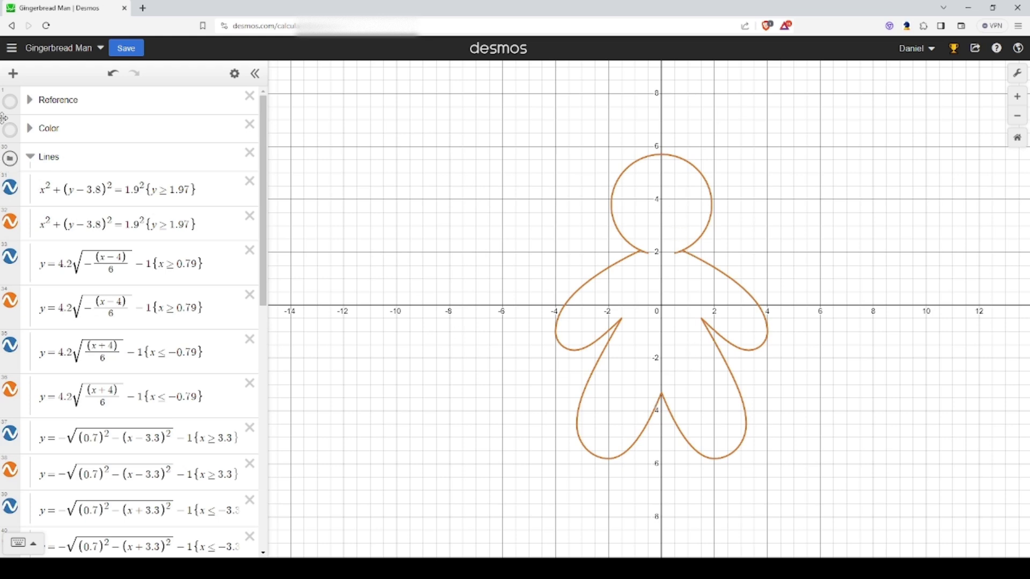
Step: Show the gingerbread reference picture, zoom in, and collapse the Lines folder
{"action": "left_click", "coordinate": [10, 101]}
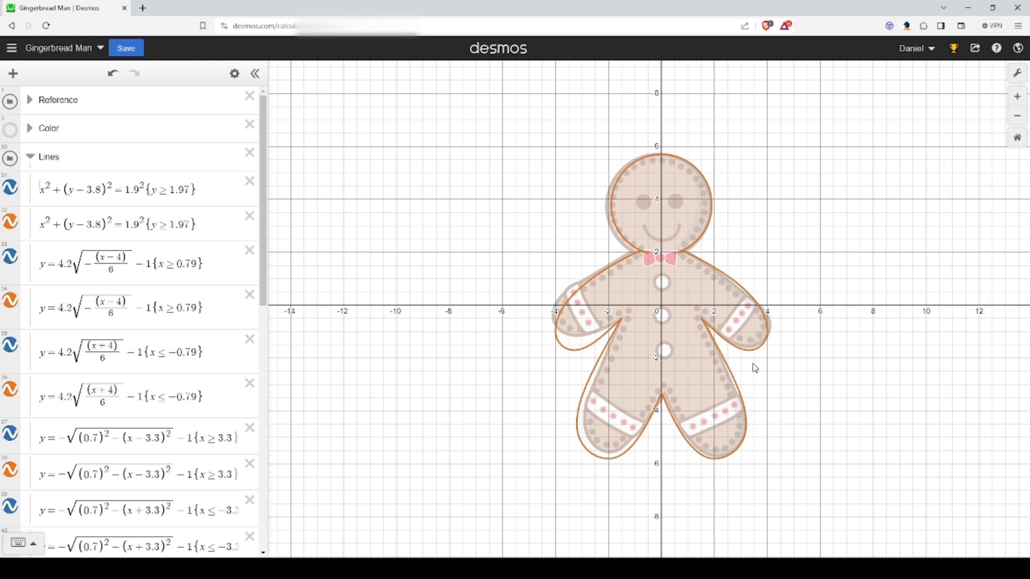
{"action": "scroll", "coordinate": [719, 253], "scroll_direction": "up", "scroll_amount": 2}
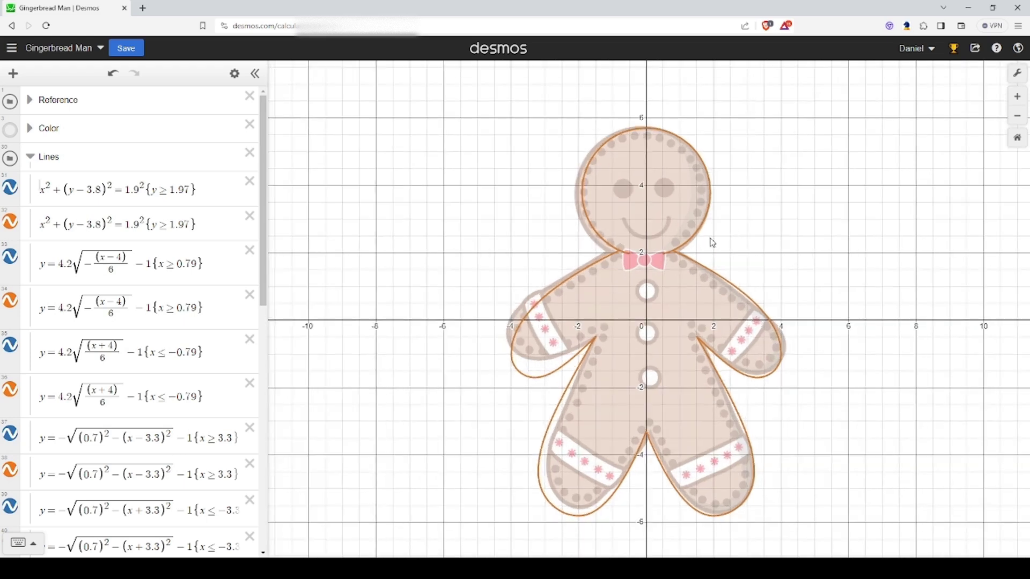
{"action": "left_click", "coordinate": [30, 156]}
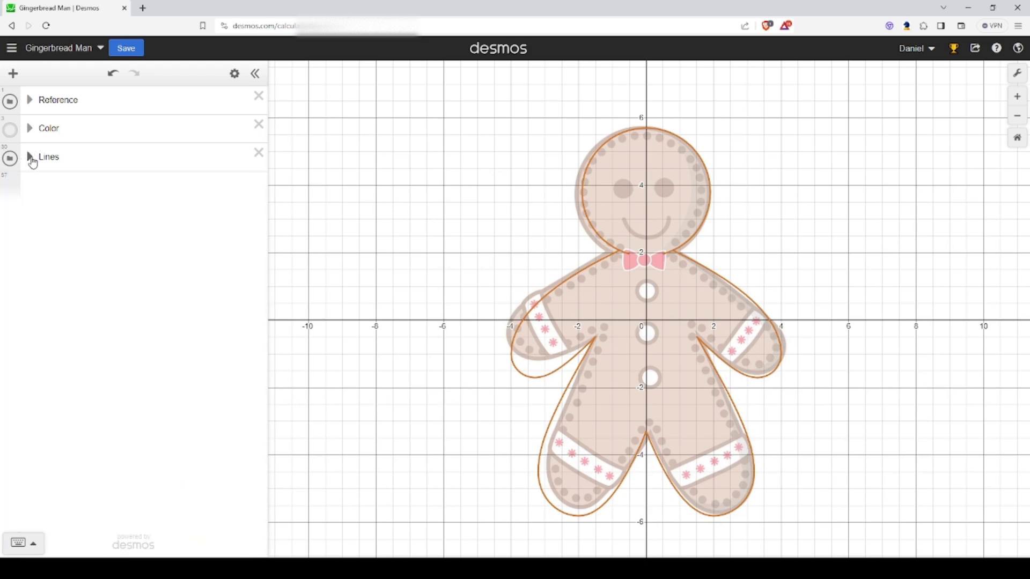
Step: Add a new folder named Decorations below the Lines folder
{"action": "left_click", "coordinate": [16, 73]}
{"action": "left_click", "coordinate": [38, 170]}
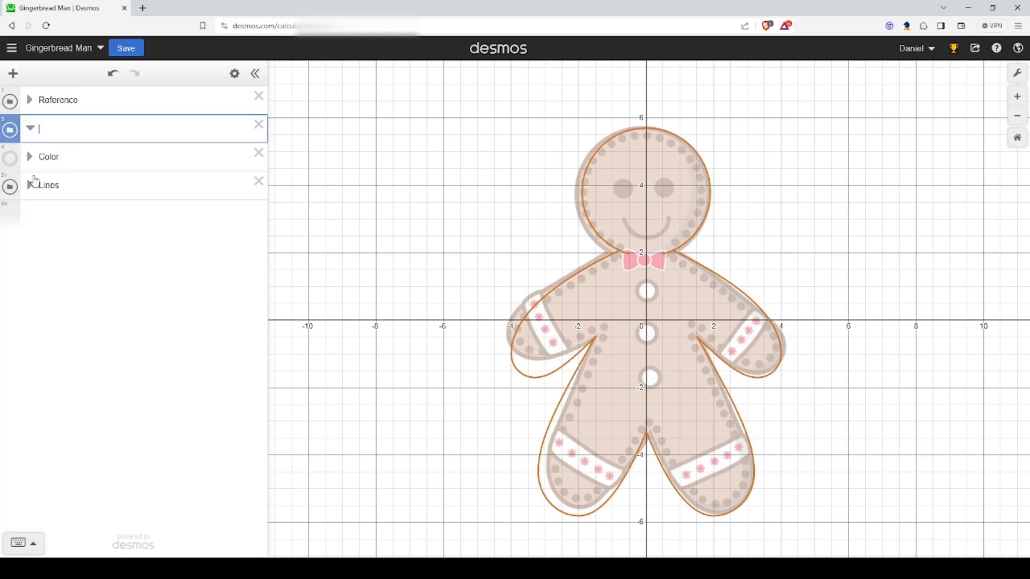
{"action": "left_click_drag", "start_coordinate": [3, 118], "coordinate": [10, 188]}
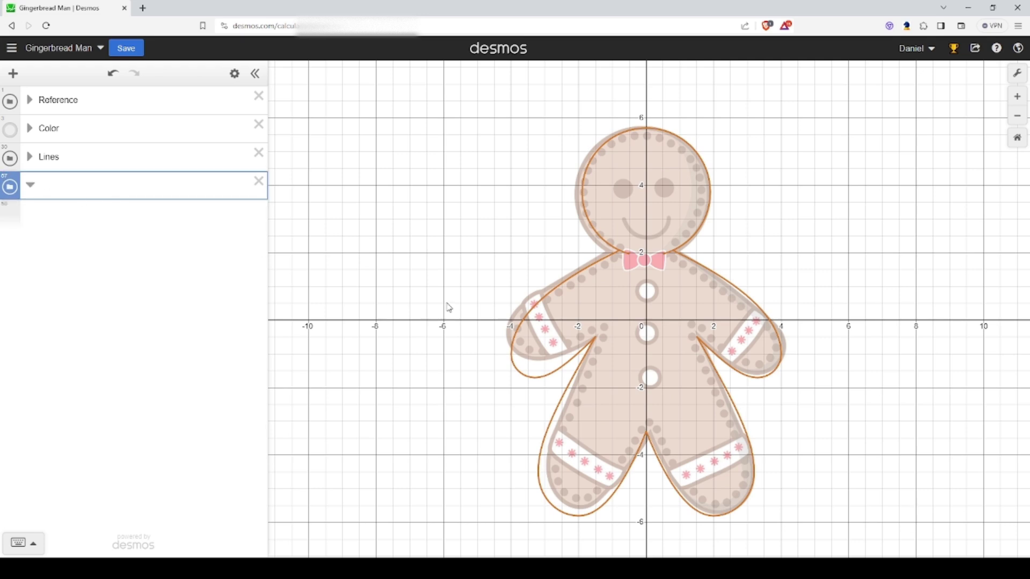
{"action": "type", "text": "Decorations"}
{"action": "key", "text": "Return"}
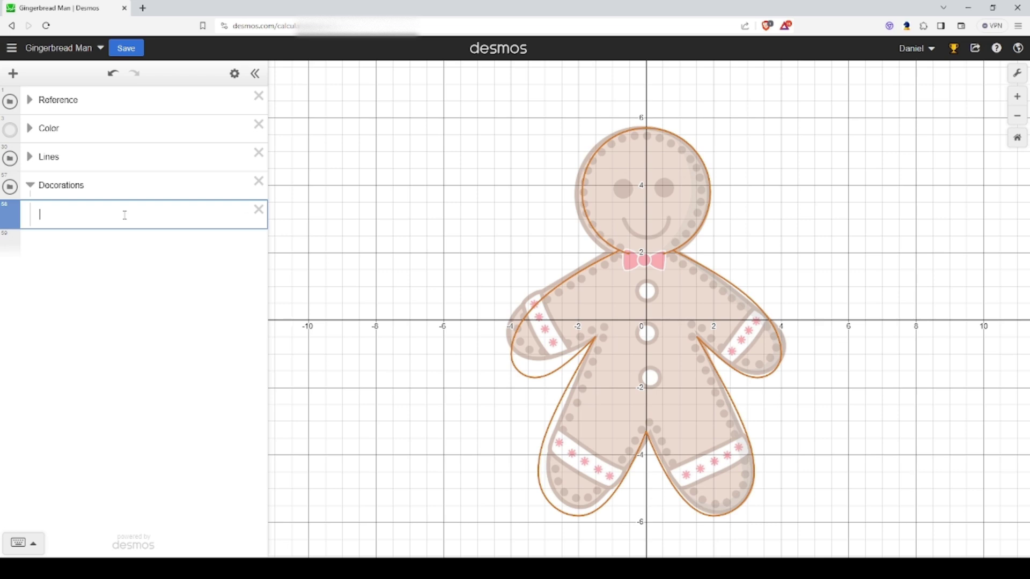
Step: Enter a unit circle equation and shift its centre to x = 0.5
{"action": "type", "text": "x^2"}
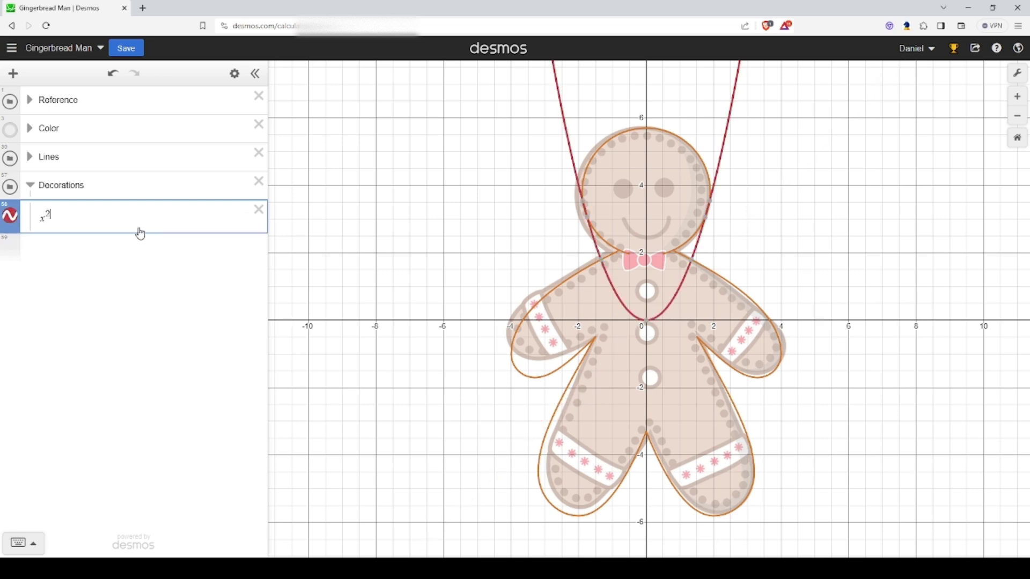
{"action": "key", "text": "BackSpace"}
{"action": "key", "text": "BackSpace"}
{"action": "key", "text": "BackSpace"}
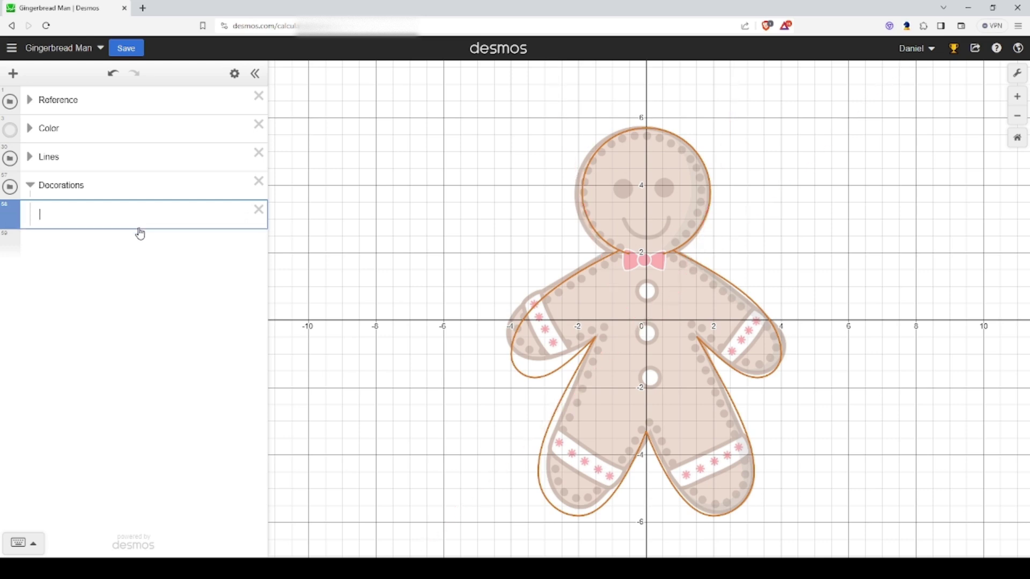
{"action": "type", "text": "(x)"}
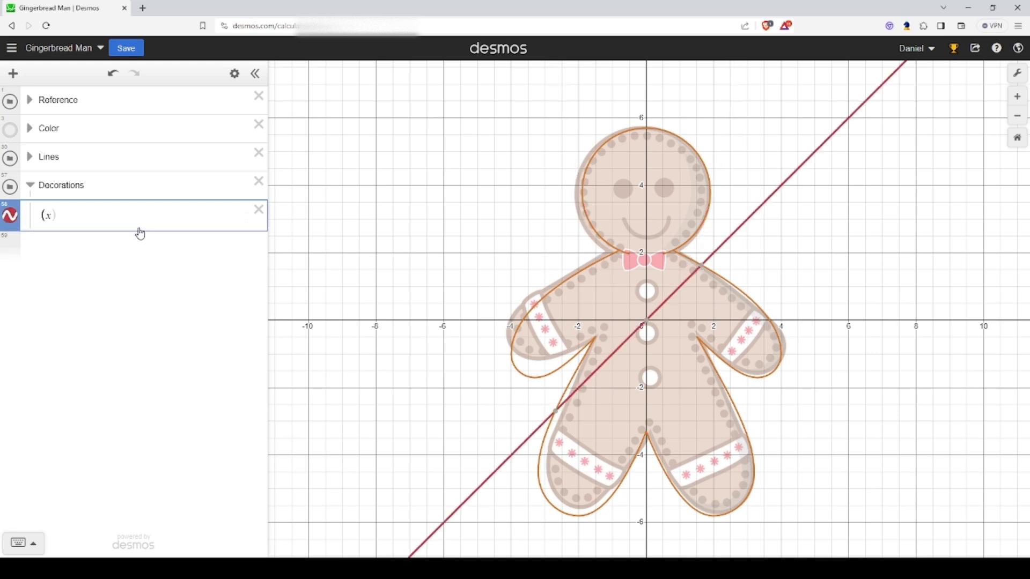
{"action": "type", "text": "^2"}
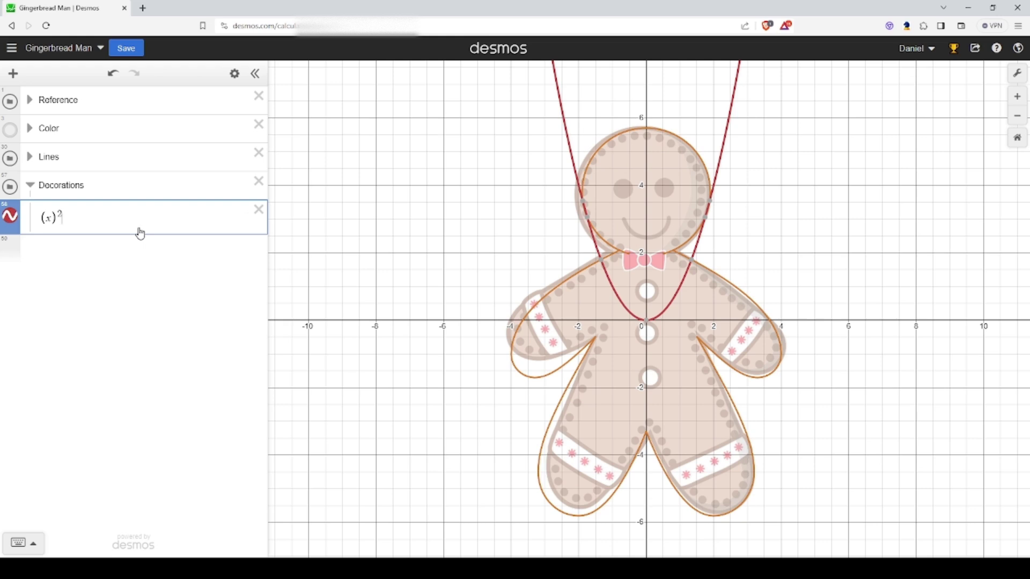
{"action": "type", "text": "+"}
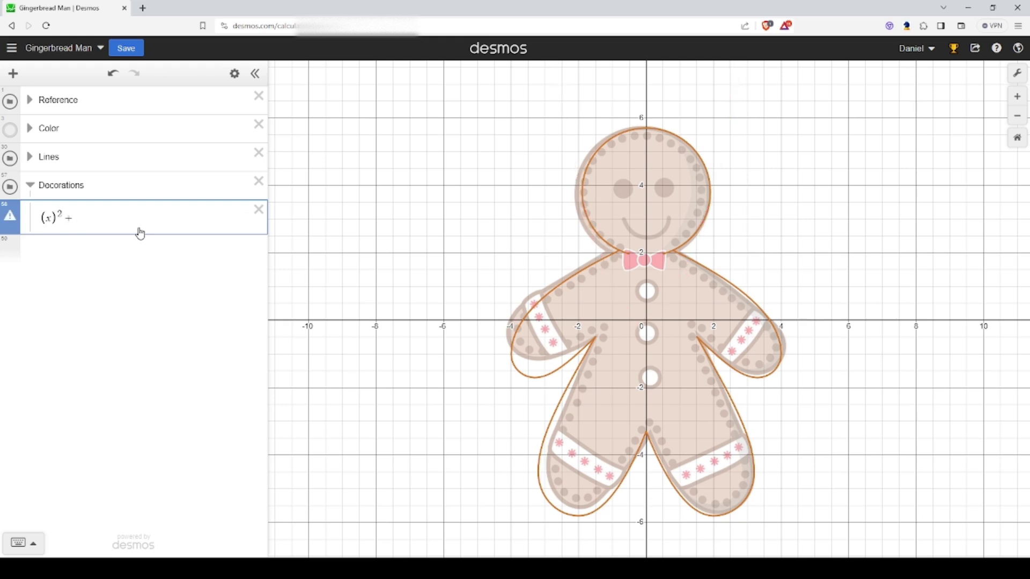
{"action": "type", "text": "(y)^2=1"}
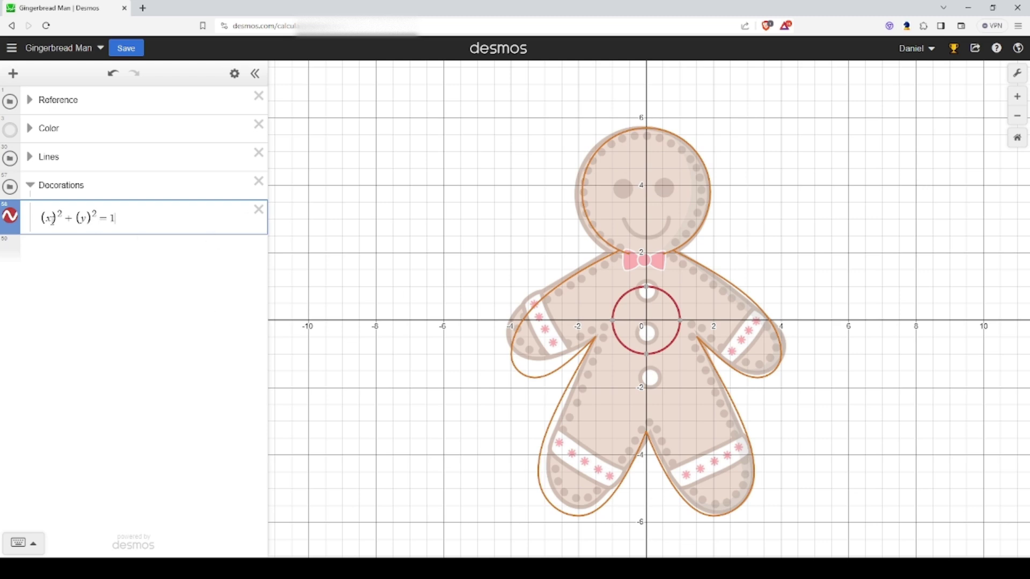
{"action": "left_click", "coordinate": [52, 220]}
{"action": "type", "text": "-"}
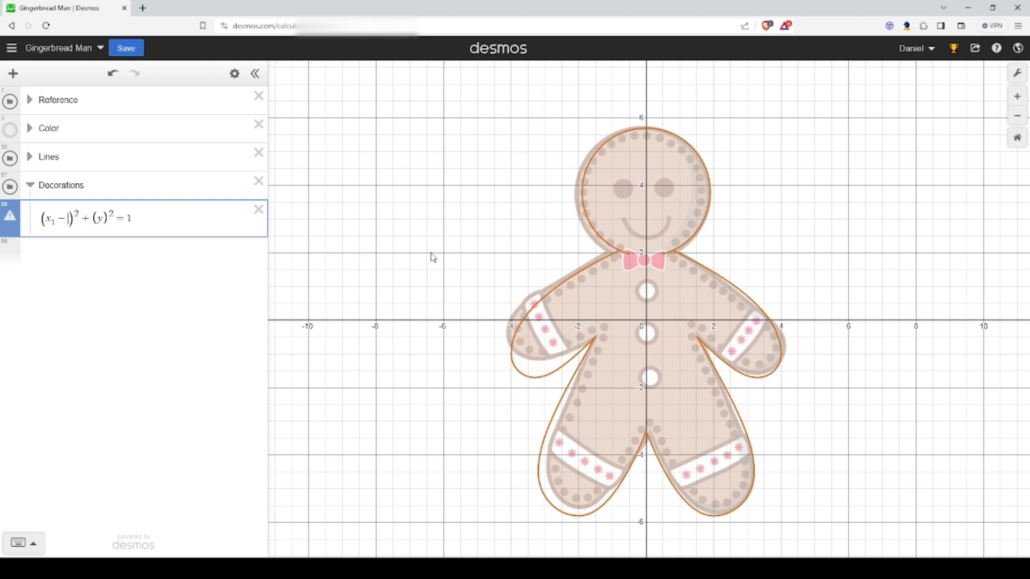
{"action": "key", "text": "BackSpace"}
{"action": "type", "text": "-1.5"}
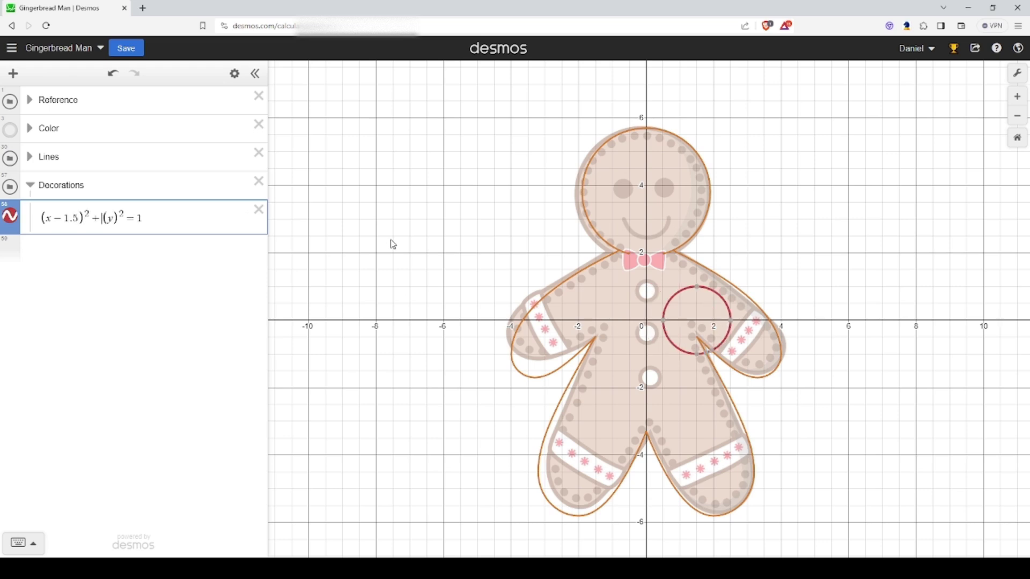
{"action": "key", "text": "Left"}
{"action": "key", "text": "Left"}
{"action": "key", "text": "Left"}
{"action": "key", "text": "BackSpace"}
{"action": "type", "text": "0"}
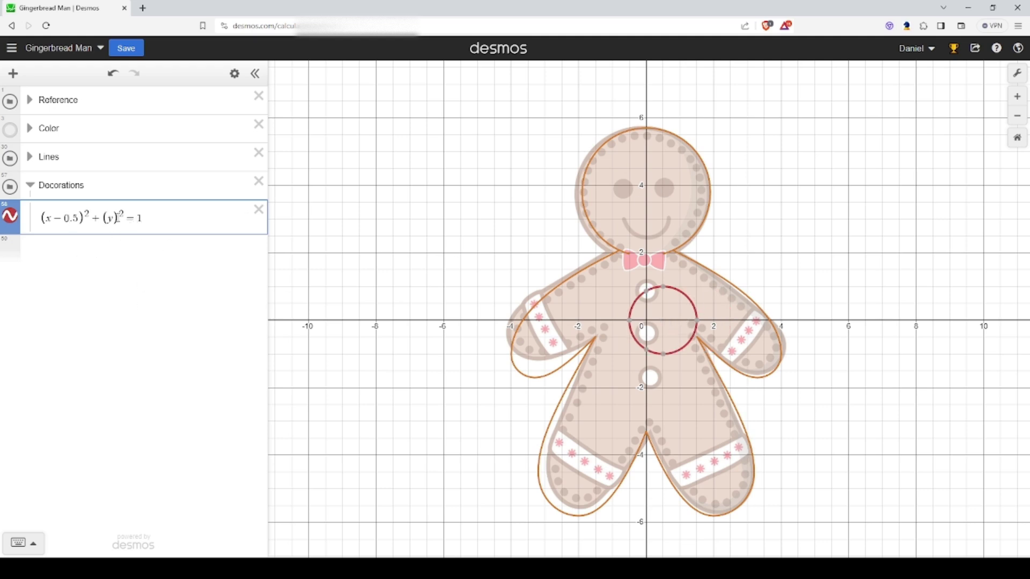
{"action": "type", "text": "-0"}
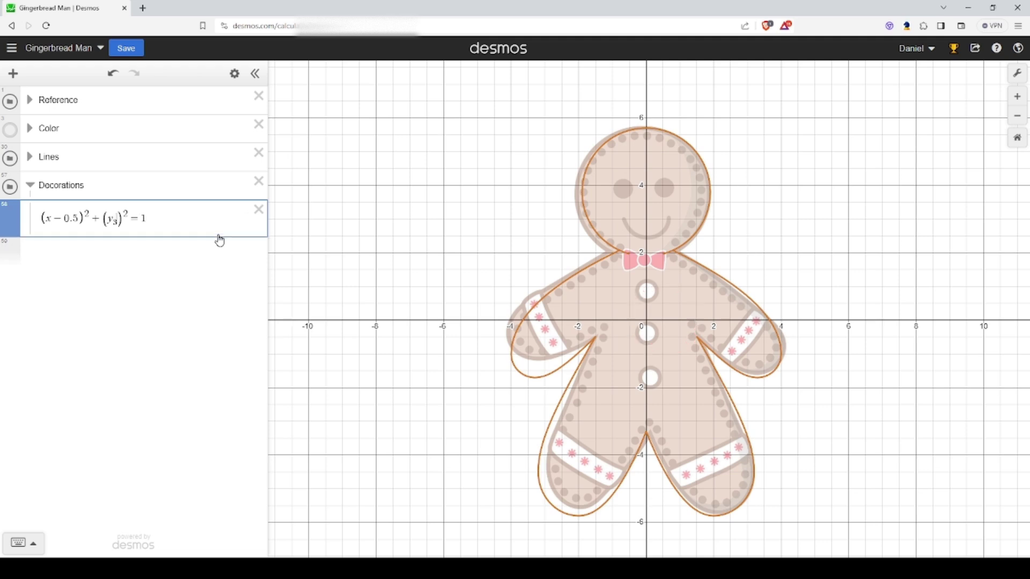
Step: Move the circle's centre to y = 3.9, set the radius value to .08, and drop the equals sign
{"action": "key", "text": "BackSpace"}
{"action": "key", "text": "BackSpace"}
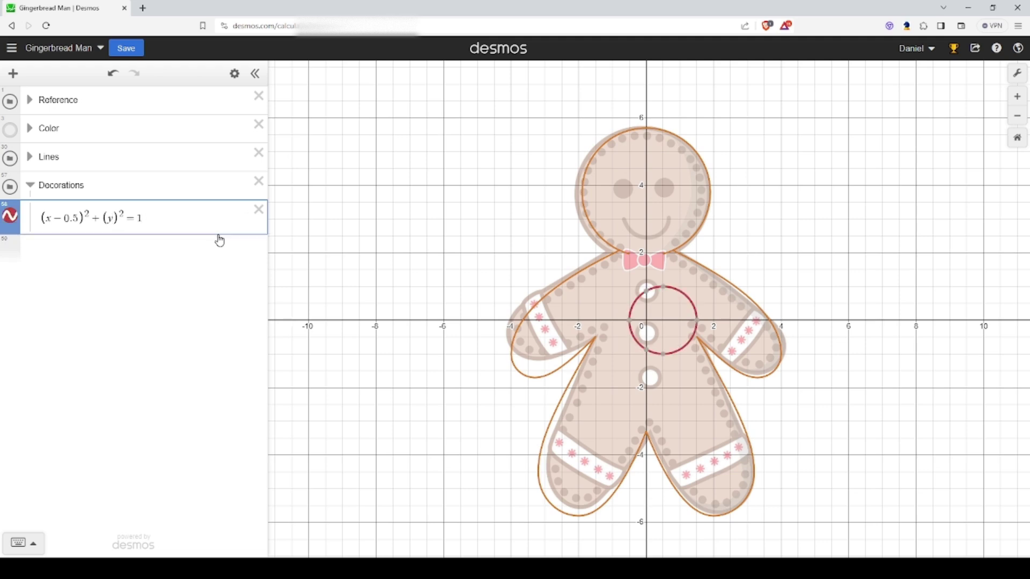
{"action": "type", "text": "+3.5"}
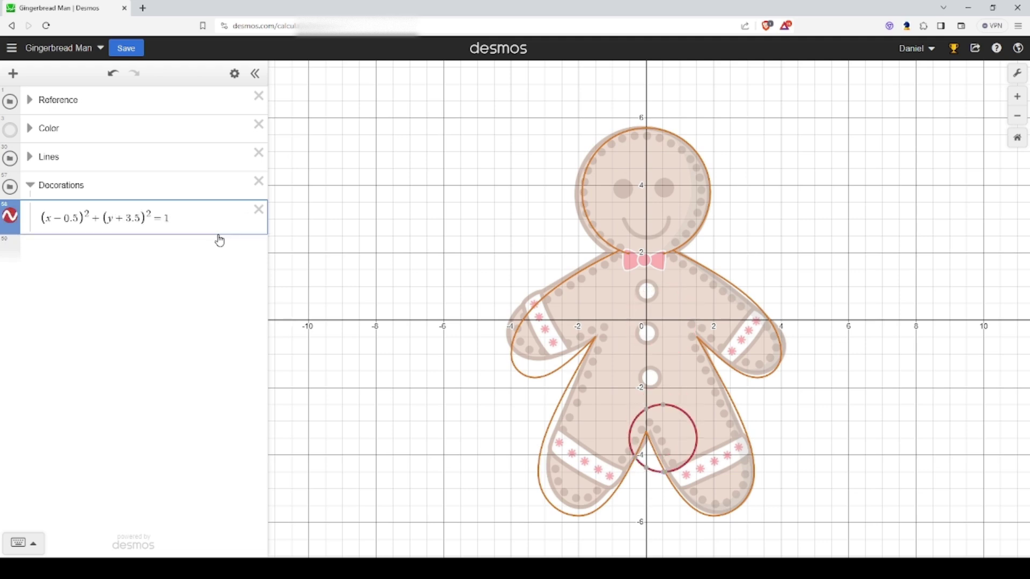
{"action": "key", "text": "Left"}
{"action": "key", "text": "Left"}
{"action": "key", "text": "Left"}
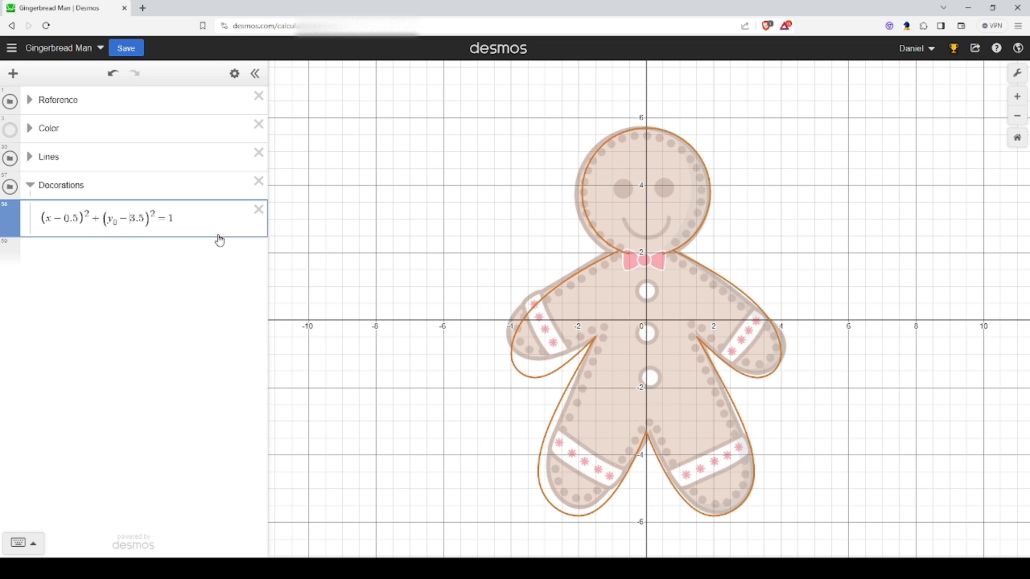
{"action": "key", "text": "BackSpace"}
{"action": "type", "text": "-"}
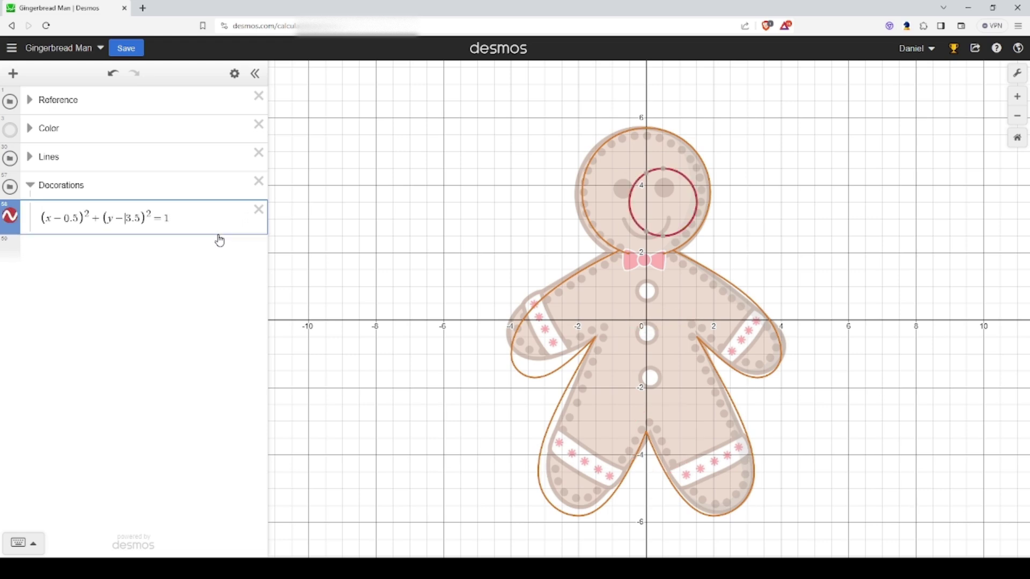
{"action": "key", "text": "End"}
{"action": "key", "text": "shift+Left"}
{"action": "type", "text": ".1"}
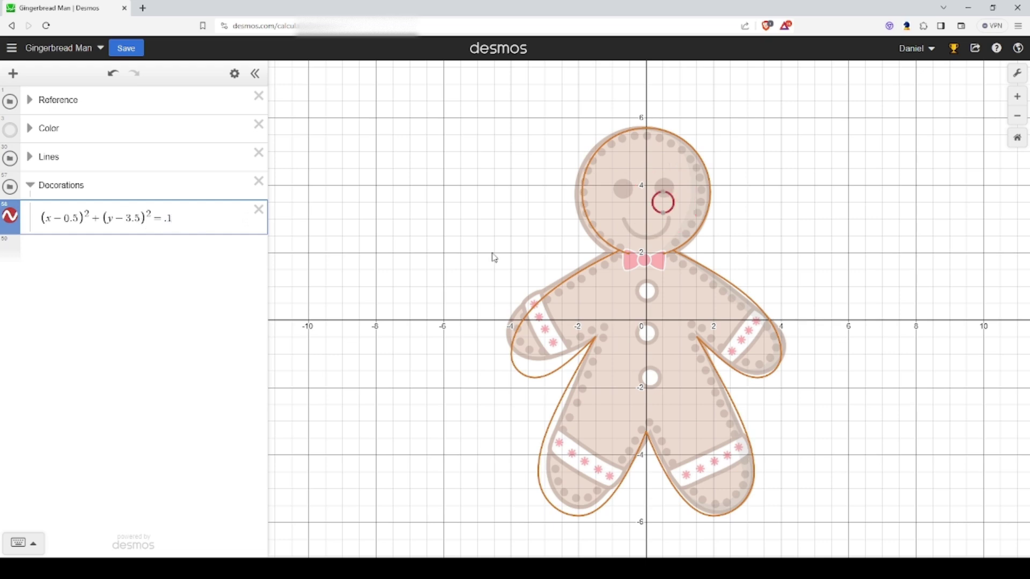
{"action": "key", "text": "BackSpace"}
{"action": "type", "text": "08"}
{"action": "key", "text": "Left"}
{"action": "key", "text": "Left"}
{"action": "key", "text": "Left"}
{"action": "key", "text": "Left"}
{"action": "key", "text": "BackSpace"}
{"action": "type", "text": "8"}
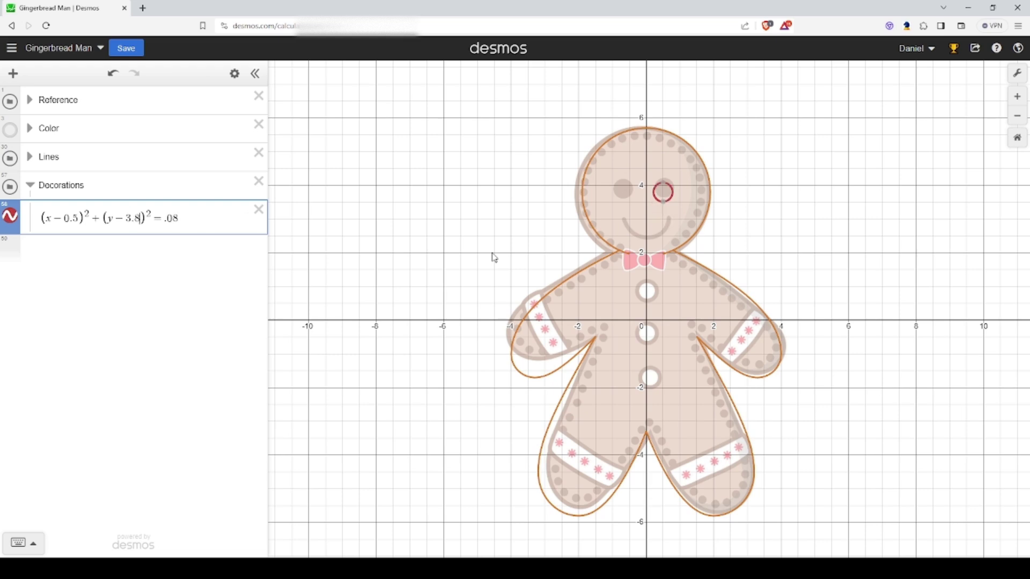
{"action": "key", "text": "BackSpace"}
{"action": "type", "text": "9"}
{"action": "key", "text": "BackSpace"}
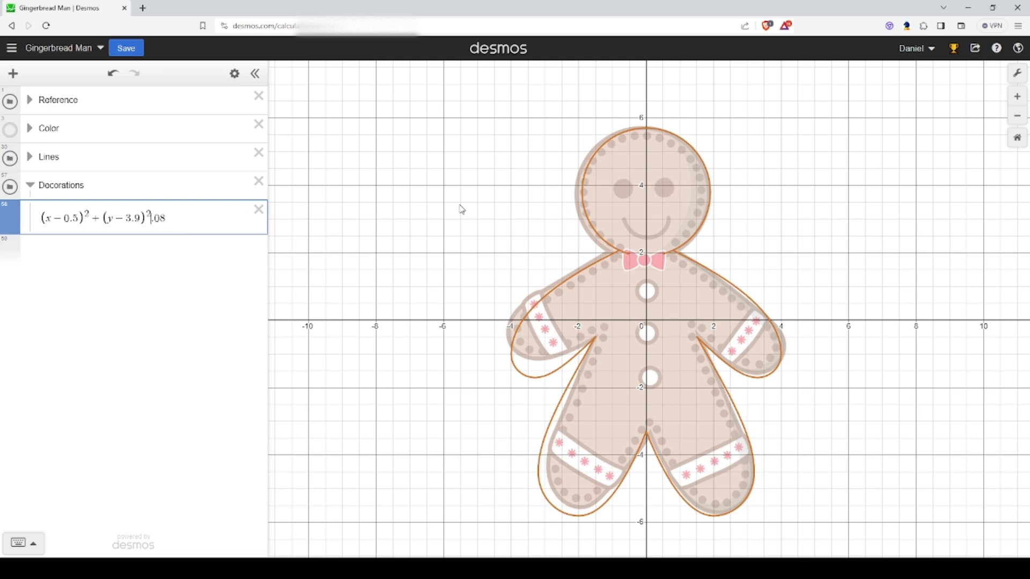
Step: Make the eye a filled inequality and duplicate it, flipping the copy to (x+0.5)
{"action": "type", "text": "<"}
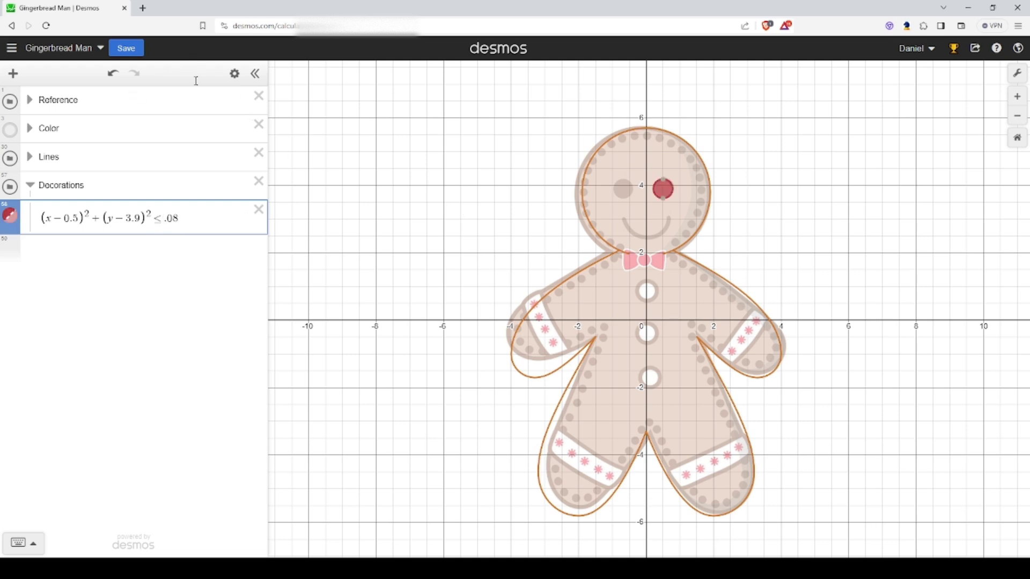
{"action": "left_click", "coordinate": [235, 74]}
{"action": "left_click", "coordinate": [227, 215]}
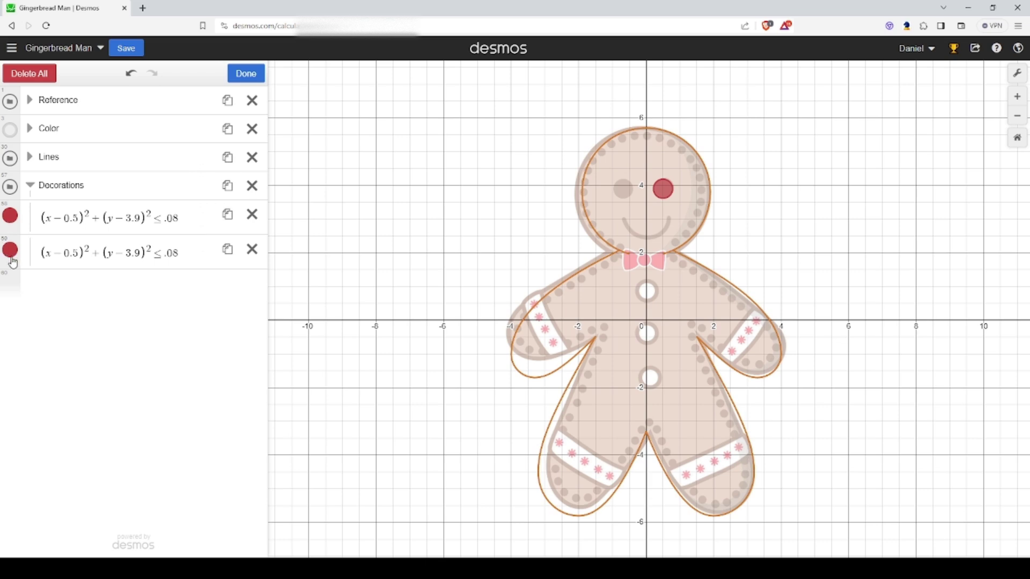
{"action": "left_click", "coordinate": [135, 257]}
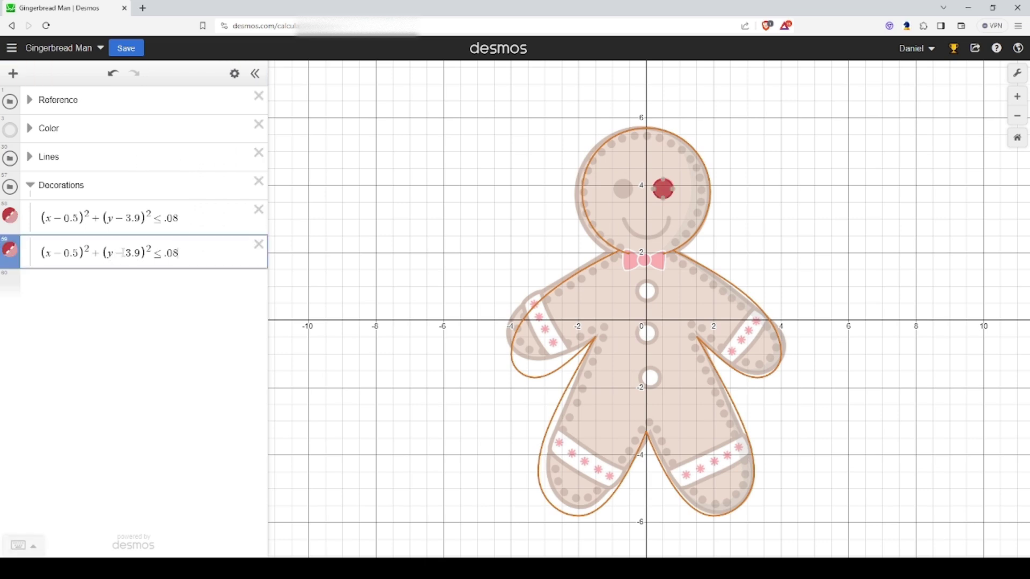
{"action": "key", "text": "Left"}
{"action": "key", "text": "Left"}
{"action": "key", "text": "Left"}
{"action": "key", "text": "Left"}
{"action": "key", "text": "Left"}
{"action": "key", "text": "Left"}
{"action": "key", "text": "Left"}
{"action": "key", "text": "Left"}
{"action": "key", "text": "Left"}
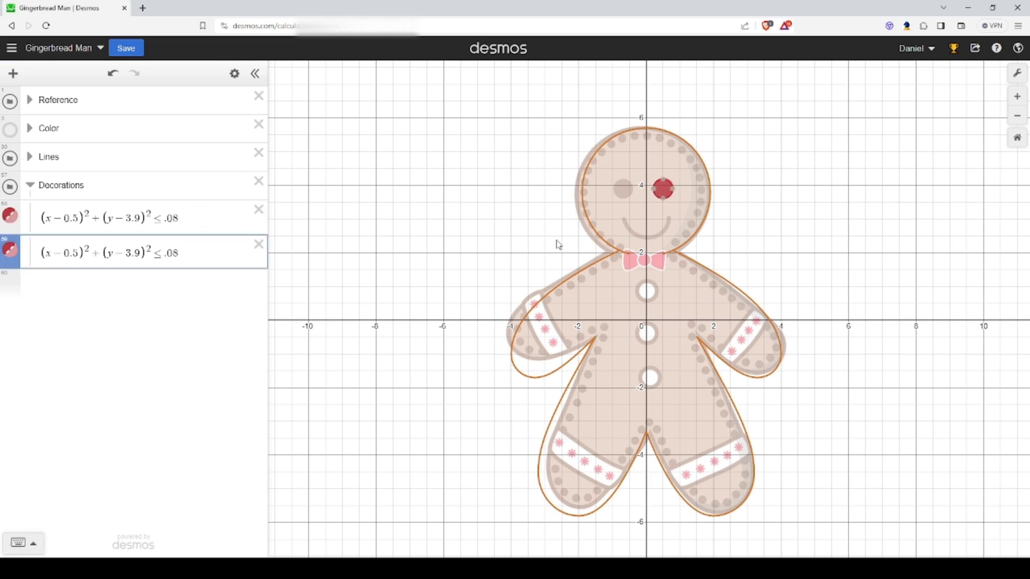
{"action": "key", "text": "BackSpace"}
{"action": "type", "text": "+"}
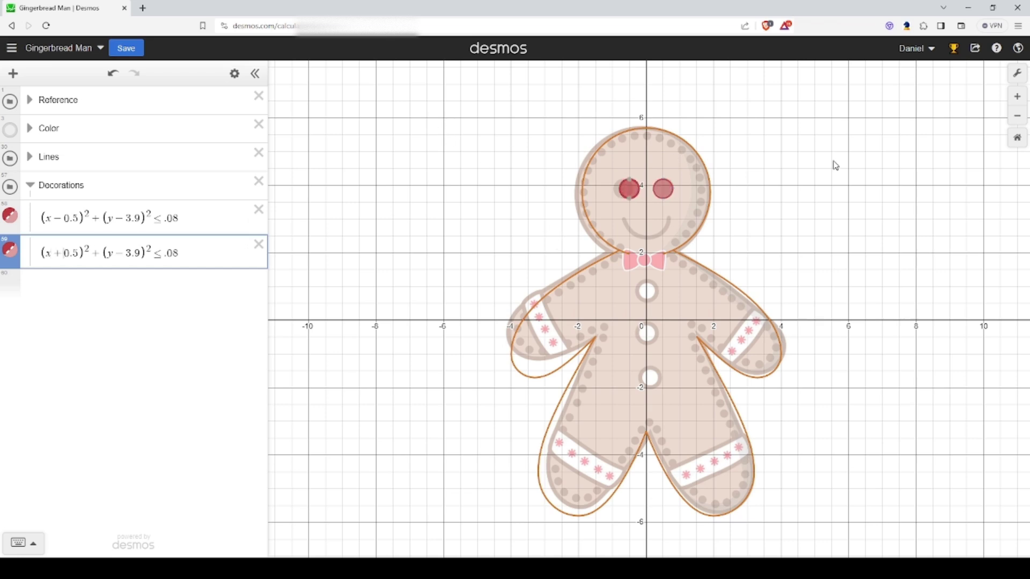
Step: Change both eye offsets to 0.6 so the eyes sit at x = 0.6 and x = −0.6
{"action": "left_click", "coordinate": [75, 218]}
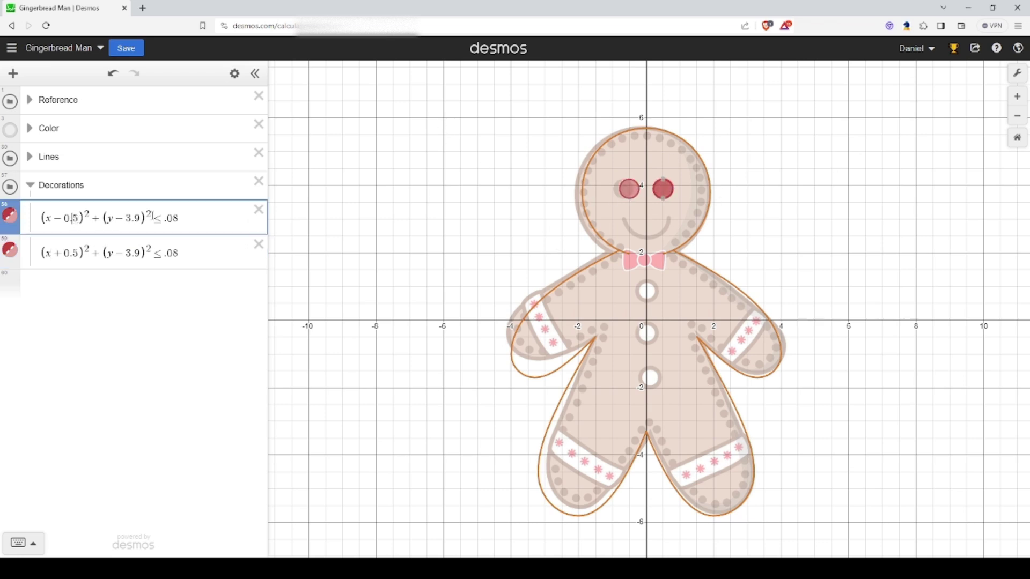
{"action": "double_click", "coordinate": [75, 219]}
{"action": "type", "text": "6"}
{"action": "left_click", "coordinate": [75, 253]}
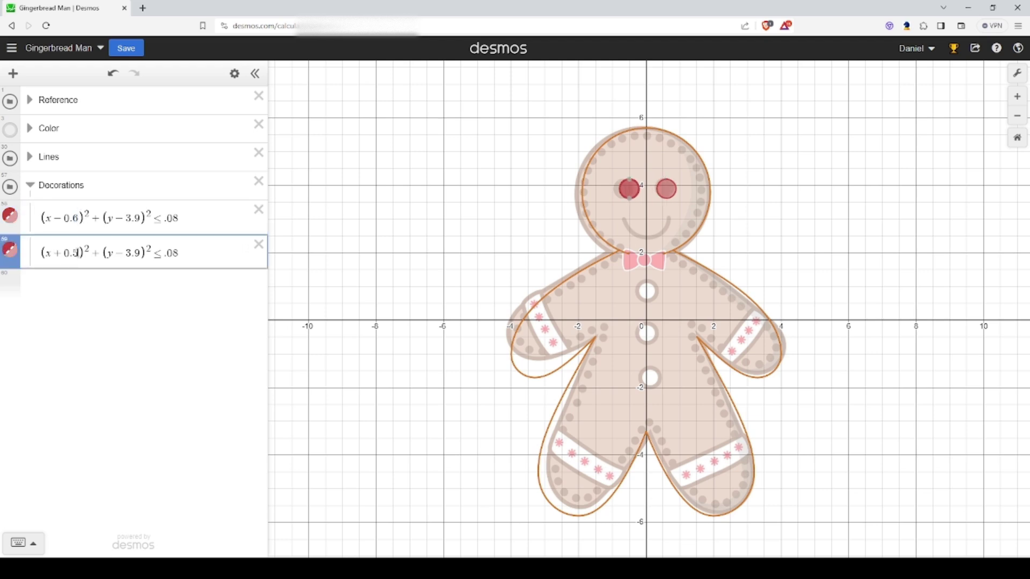
{"action": "double_click", "coordinate": [75, 253]}
{"action": "type", "text": "6"}
{"action": "left_click", "coordinate": [665, 247]}
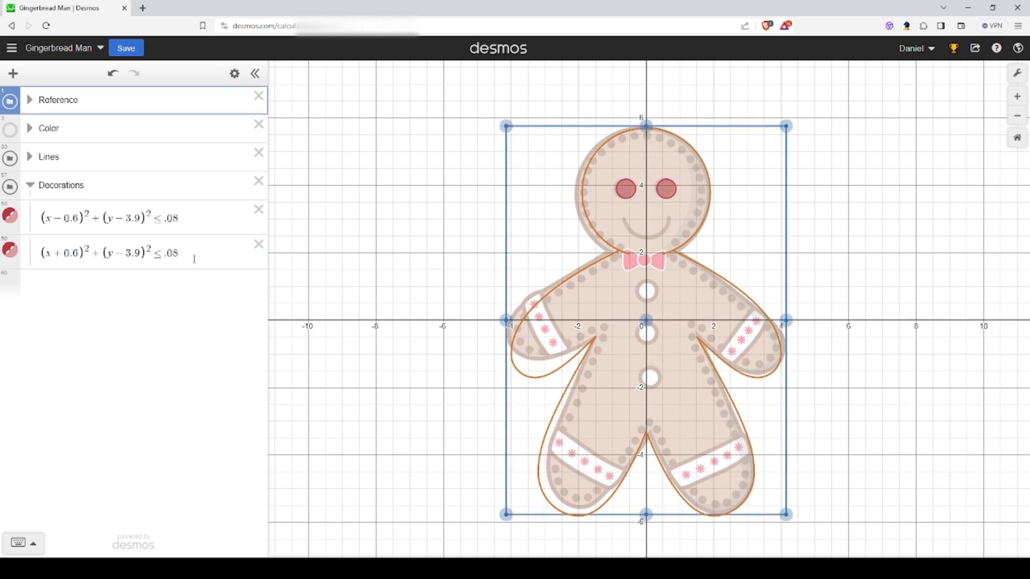
{"action": "left_click", "coordinate": [213, 257]}
Step: Add the smile y=−√(1−x²)+3 and retune the value under the root to 0.5
{"action": "key", "text": "Return"}
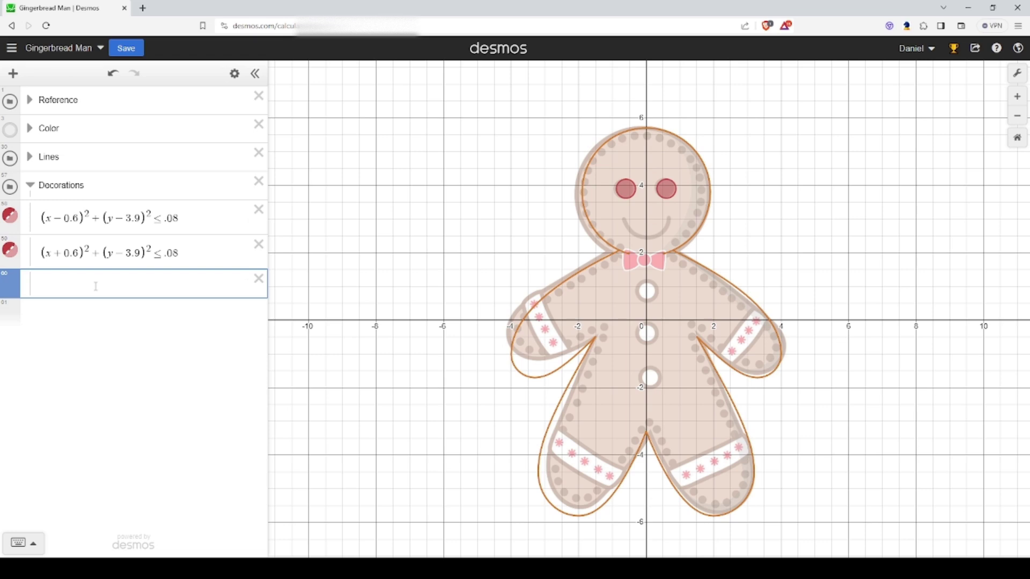
{"action": "type", "text": "y=-\\sqrt{"}
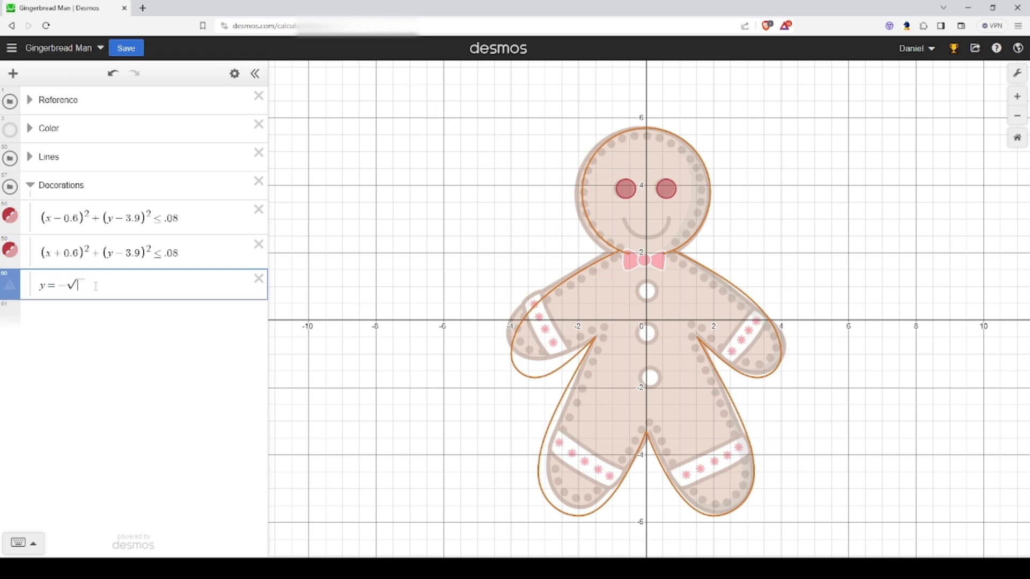
{"action": "type", "text": "1-x^2"}
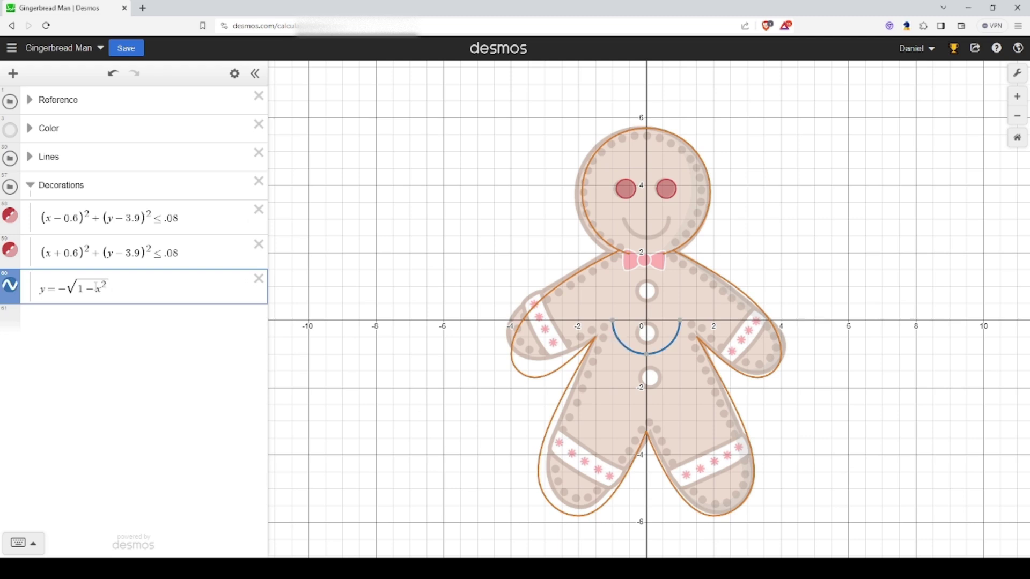
{"action": "type", "text": "+"}
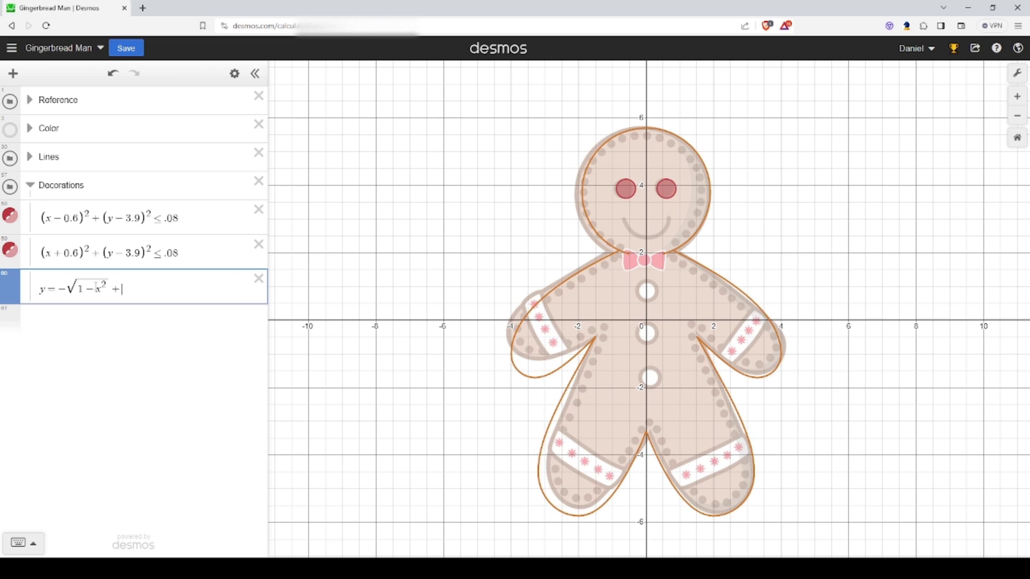
{"action": "type", "text": "3"}
{"action": "key", "text": "BackSpace"}
{"action": "type", "text": "0.8"}
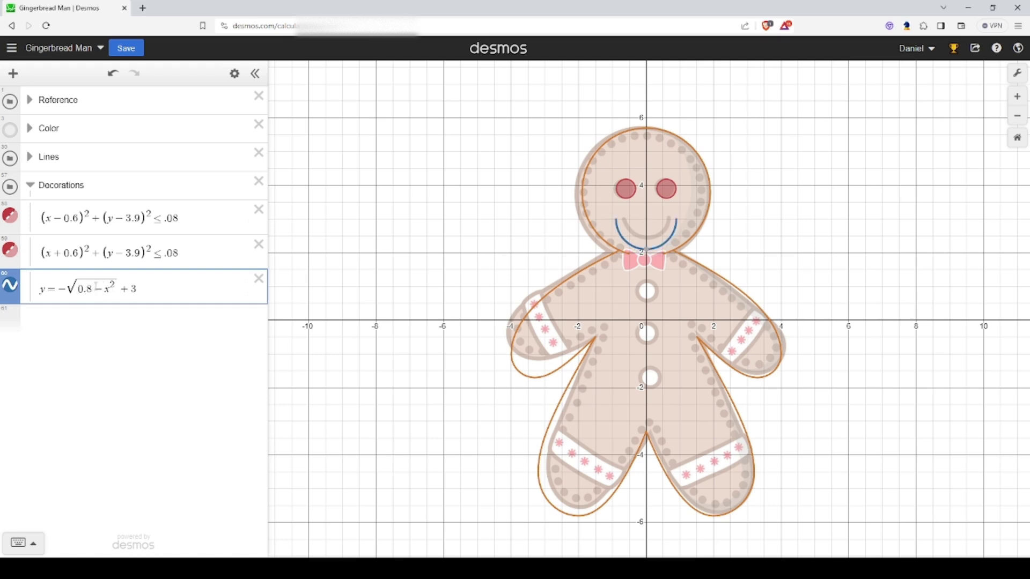
{"action": "key", "text": "BackSpace"}
{"action": "type", "text": "6"}
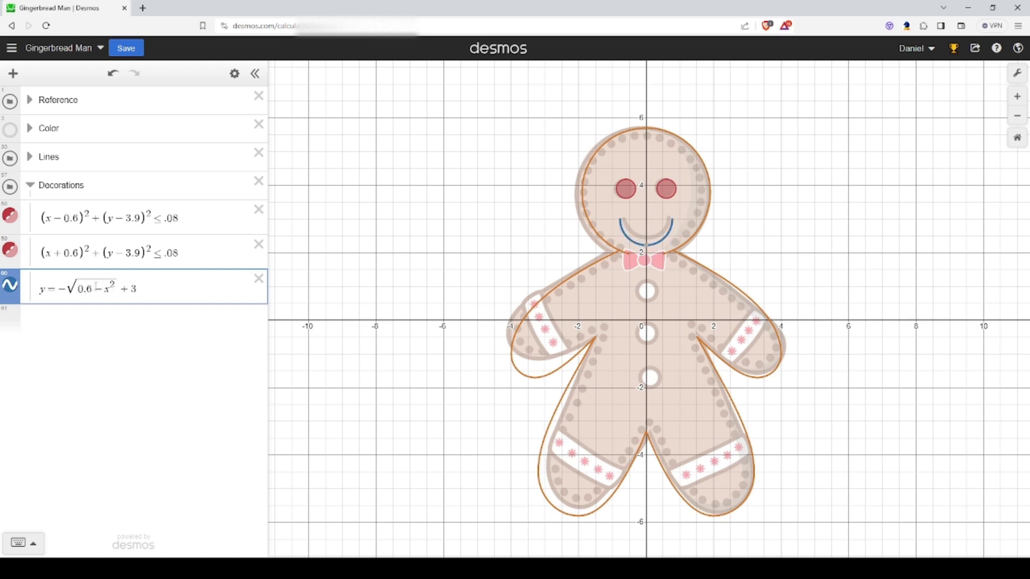
{"action": "key", "text": "BackSpace"}
{"action": "type", "text": "55"}
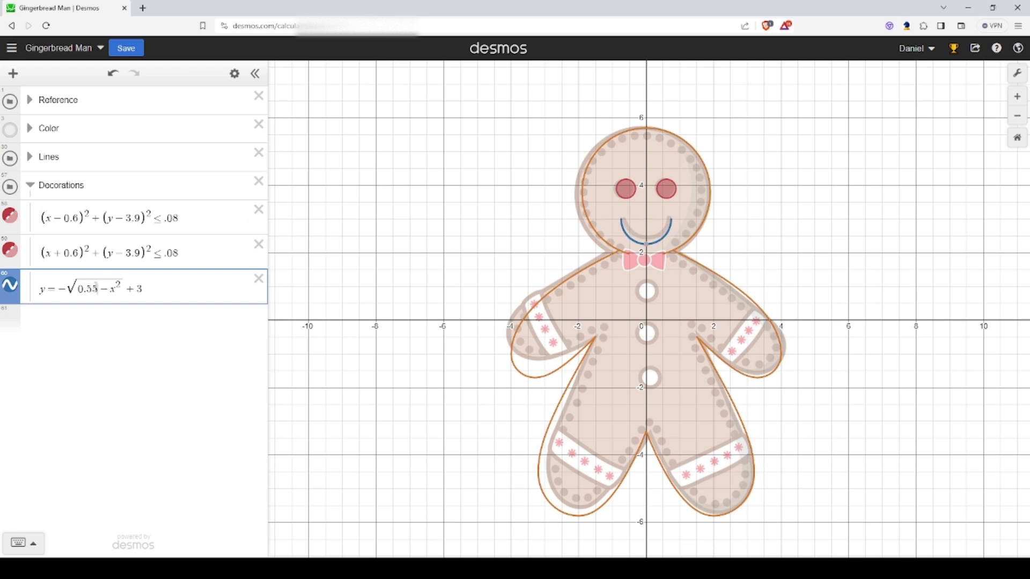
{"action": "key", "text": "BackSpace"}
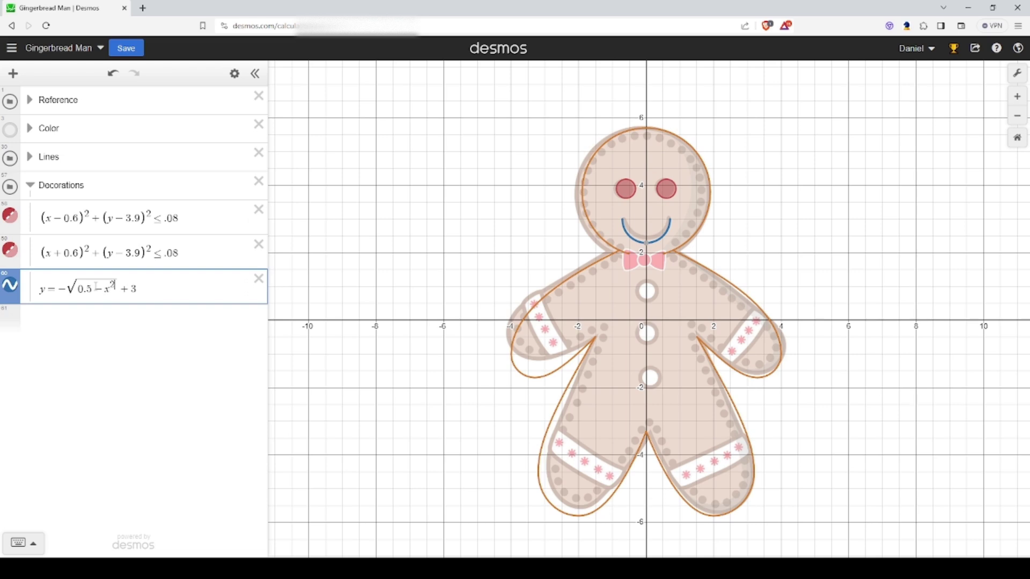
Step: Raise the smile's offset to 3.2 and start a {y<} restriction
{"action": "key", "text": "Right"}
{"action": "key", "text": "Right"}
{"action": "type", "text": ".1"}
{"action": "key", "text": "BackSpace"}
{"action": "type", "text": "2"}
{"action": "type", "text": "("}
{"action": "key", "text": "BackSpace"}
{"action": "type", "text": "{y<"}
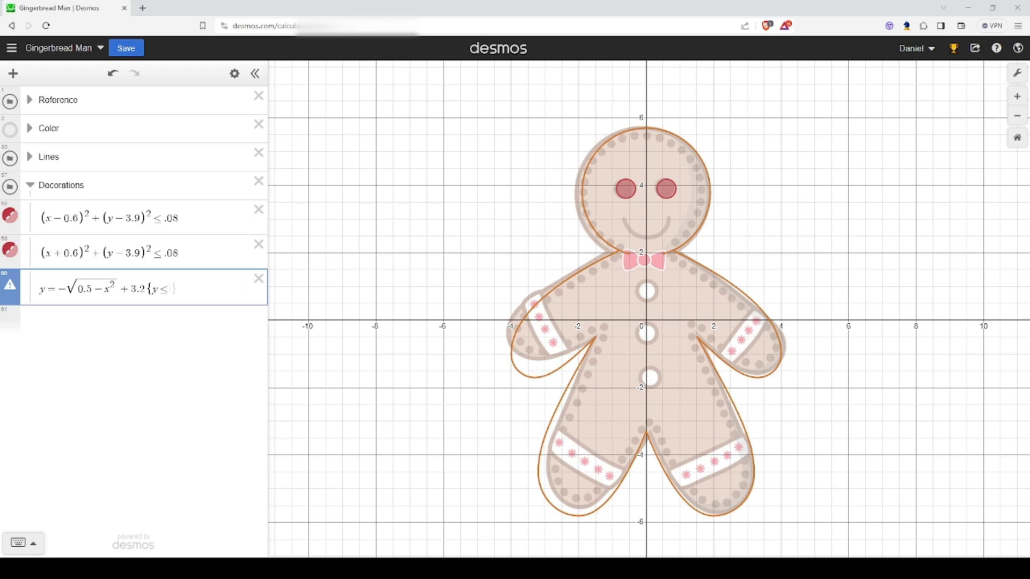
Step: Restrict the smile to {y<3} and enter a new curve y²=x⁴−x⁶
{"action": "type", "text": "3"}
{"action": "key", "text": "Return"}
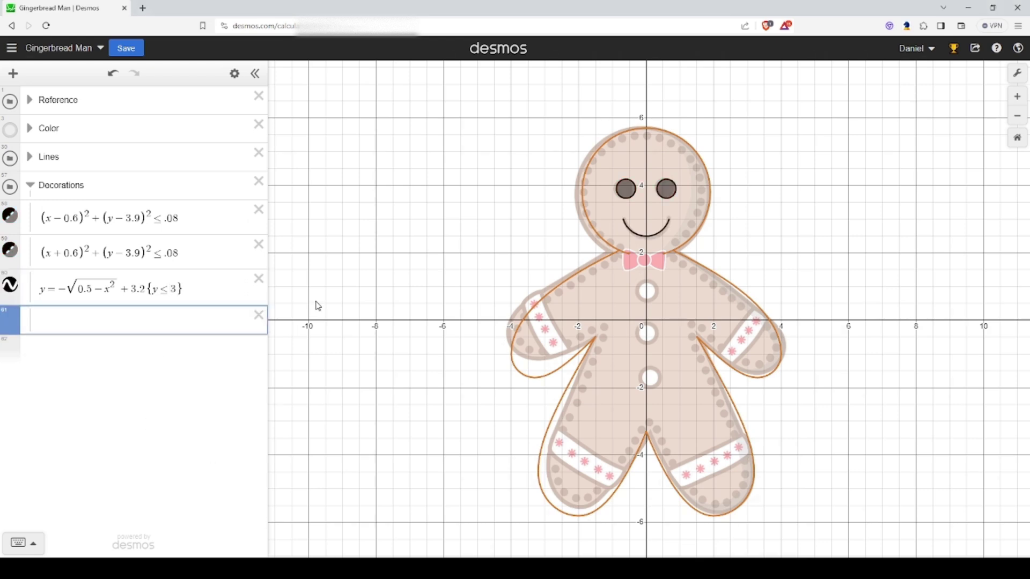
{"action": "type", "text": "y^2"}
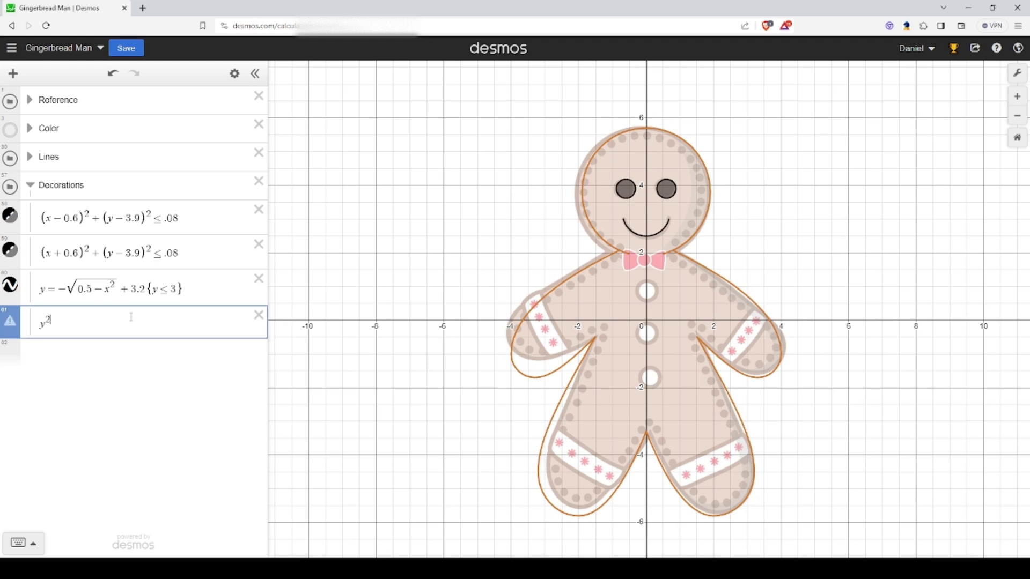
{"action": "type", "text": "=x^2"}
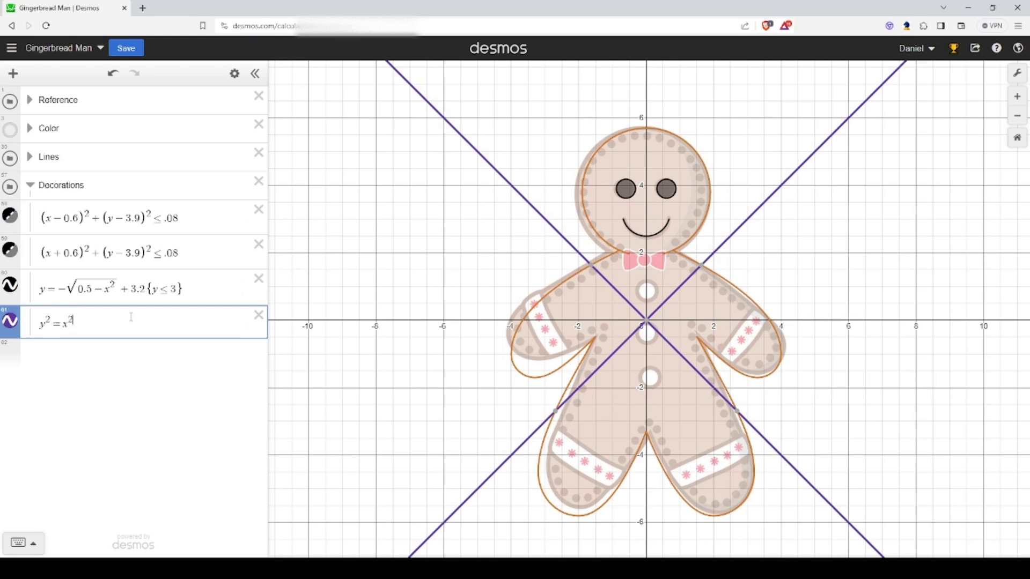
{"action": "key", "text": "BackSpace"}
{"action": "type", "text": "4"}
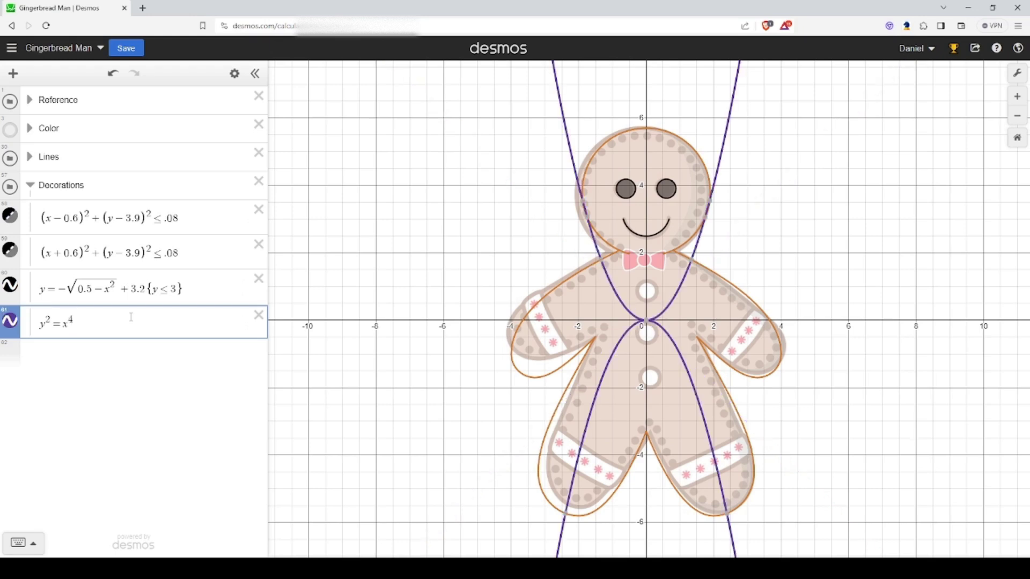
{"action": "type", "text": "-x^6"}
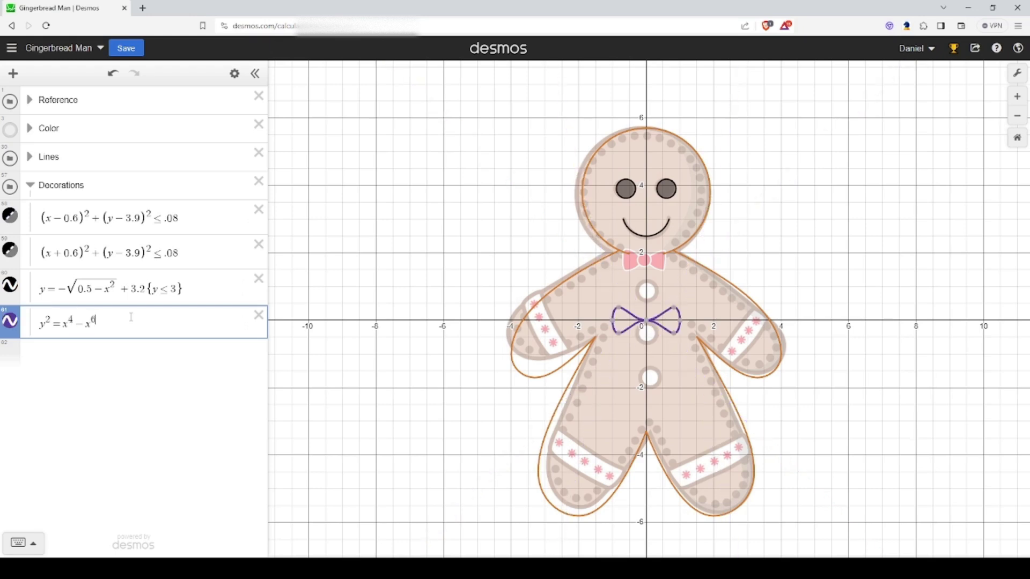
Step: Reshape the curve into the bow-tie inequality (y−1.8)²≤x⁴−2x⁶
{"action": "left_click", "coordinate": [41, 325]}
{"action": "key", "text": "Delete"}
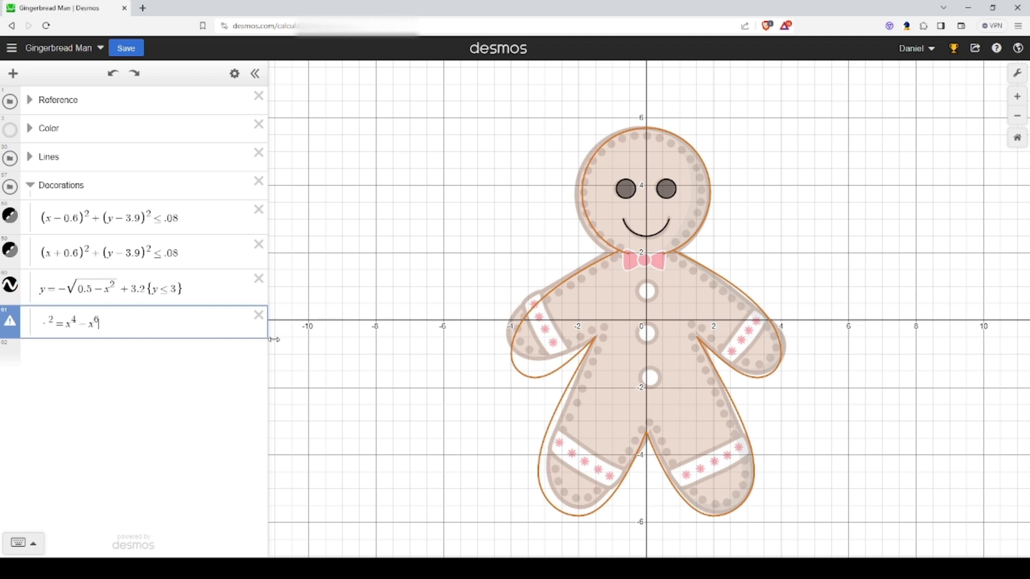
{"action": "left_click", "coordinate": [38, 325]}
{"action": "key", "text": "BackSpace"}
{"action": "key", "text": "BackSpace"}
{"action": "type", "text": "(y"}
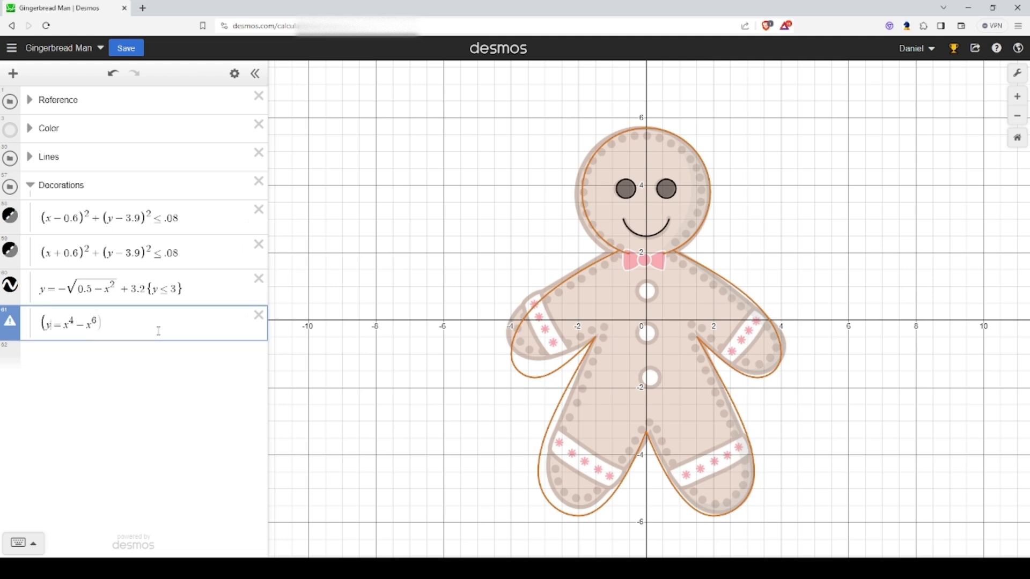
{"action": "type", "text": "-1.8)"}
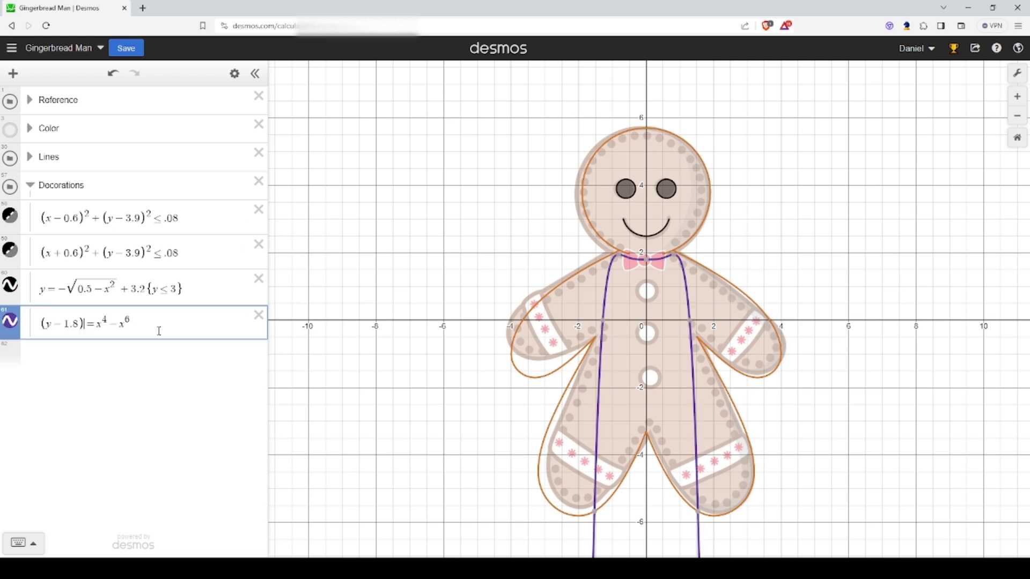
{"action": "type", "text": "^2"}
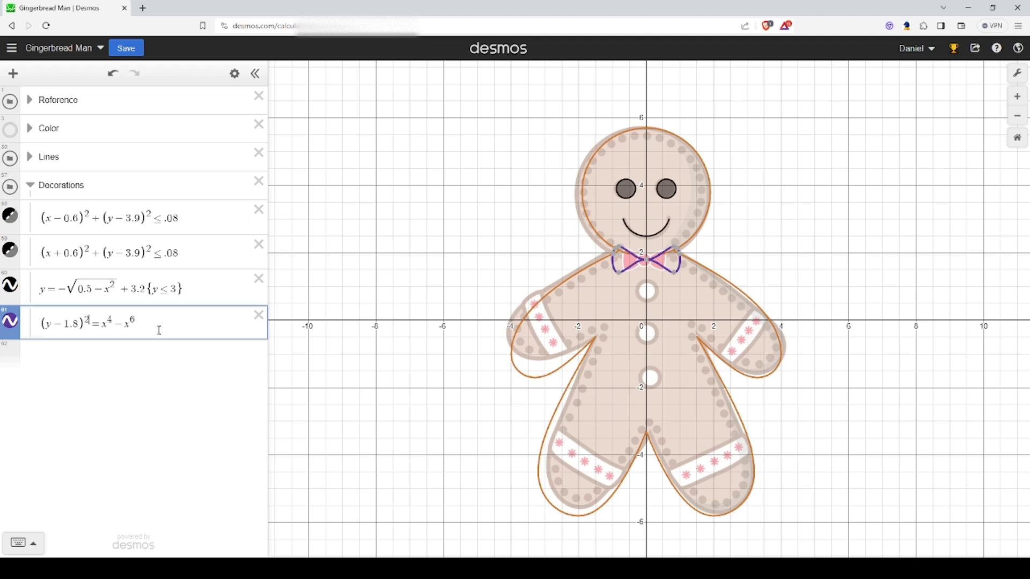
{"action": "left_click", "coordinate": [127, 325]}
{"action": "type", "text": "2"}
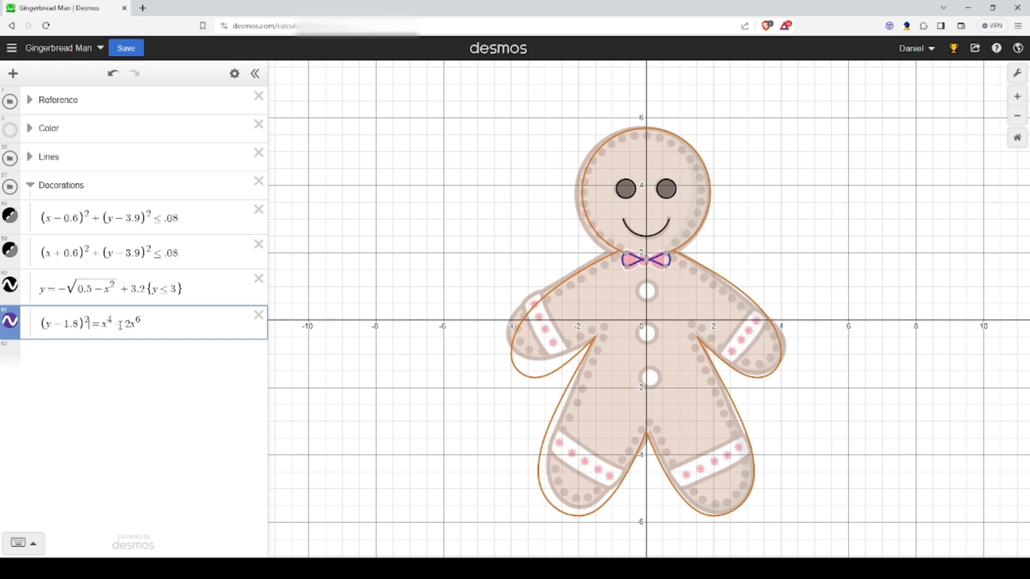
{"action": "key", "text": "BackSpace"}
{"action": "type", "text": "<="}
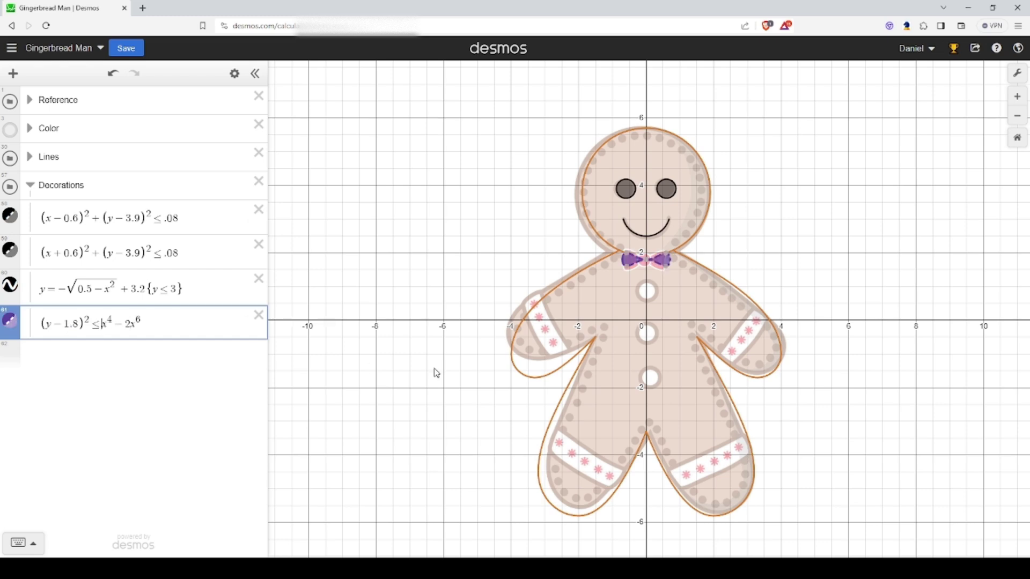
Step: Colour the bow tie red
{"action": "left_click", "coordinate": [235, 74]}
{"action": "left_click", "coordinate": [10, 320]}
{"action": "left_click", "coordinate": [34, 373]}
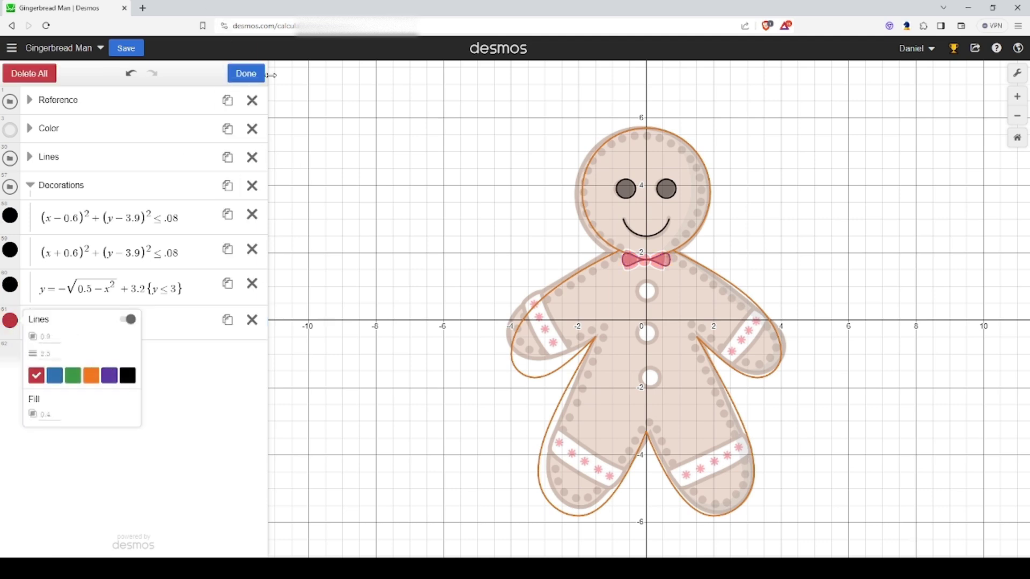
{"action": "left_click", "coordinate": [245, 73]}
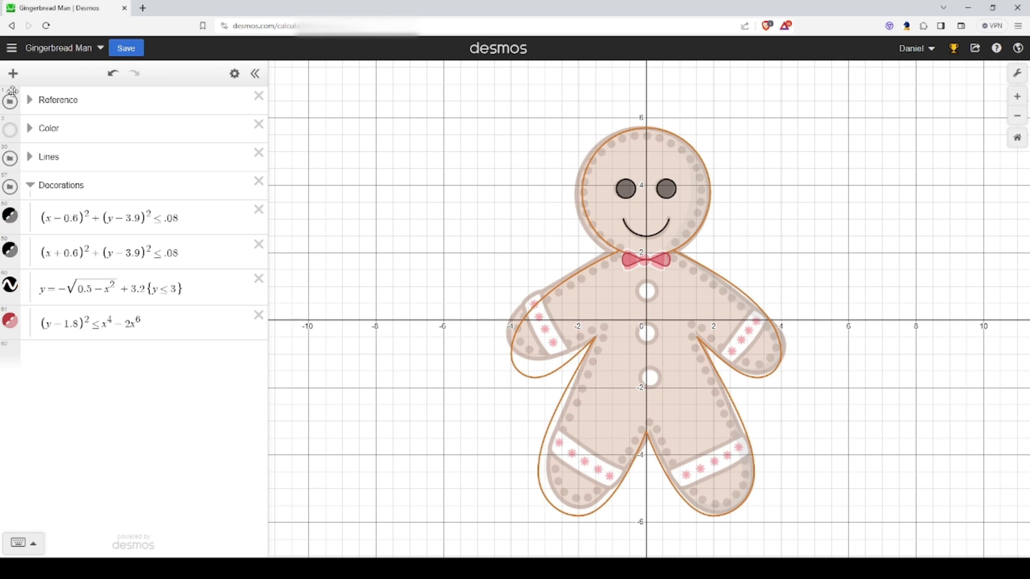
Step: Turn the reference image back on and add a new button circle equation with radius value 1
{"action": "left_click", "coordinate": [12, 102]}
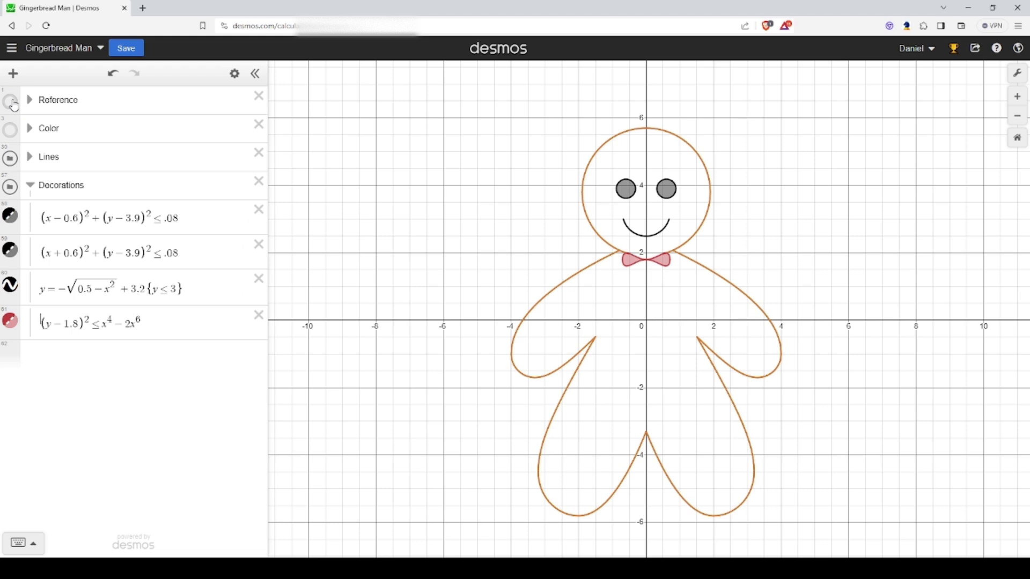
{"action": "left_click", "coordinate": [11, 102]}
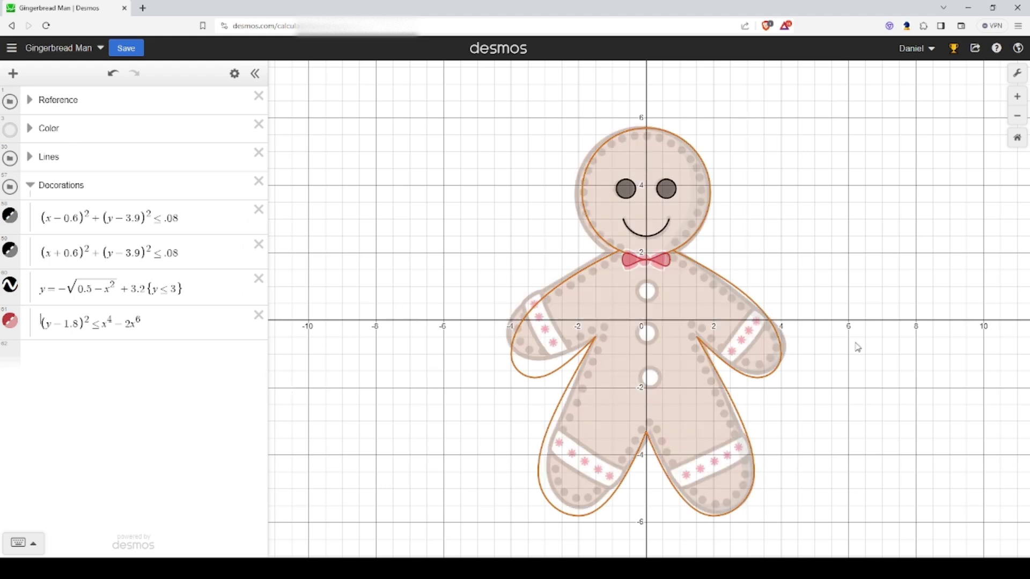
{"action": "left_click", "coordinate": [204, 324]}
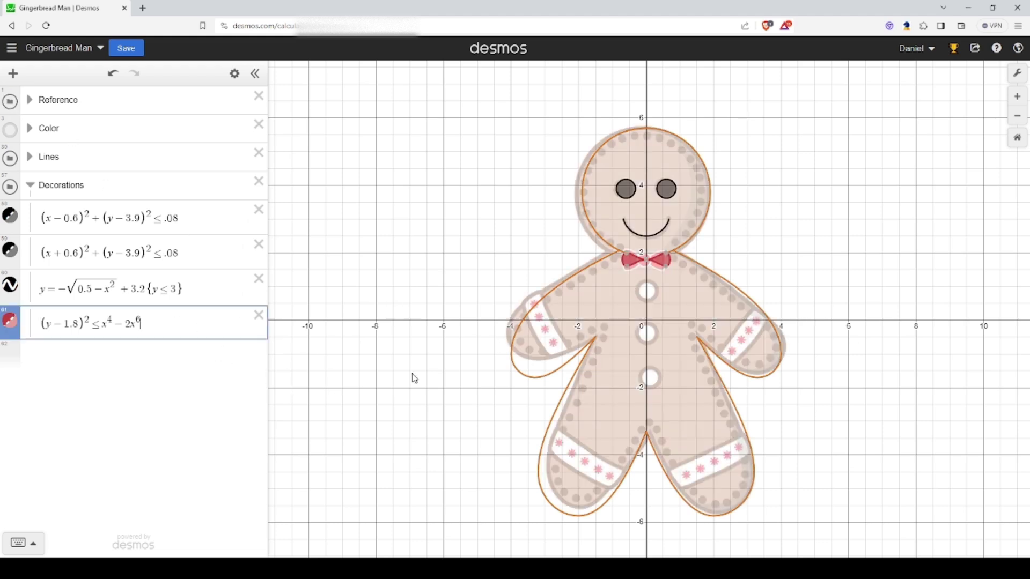
{"action": "key", "text": "Return"}
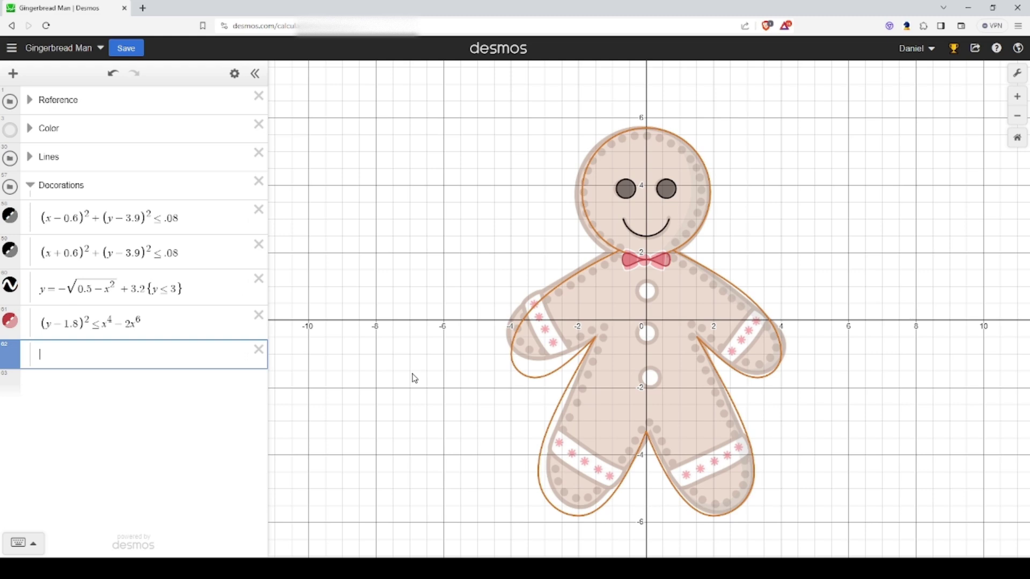
{"action": "type", "text": "x^2"}
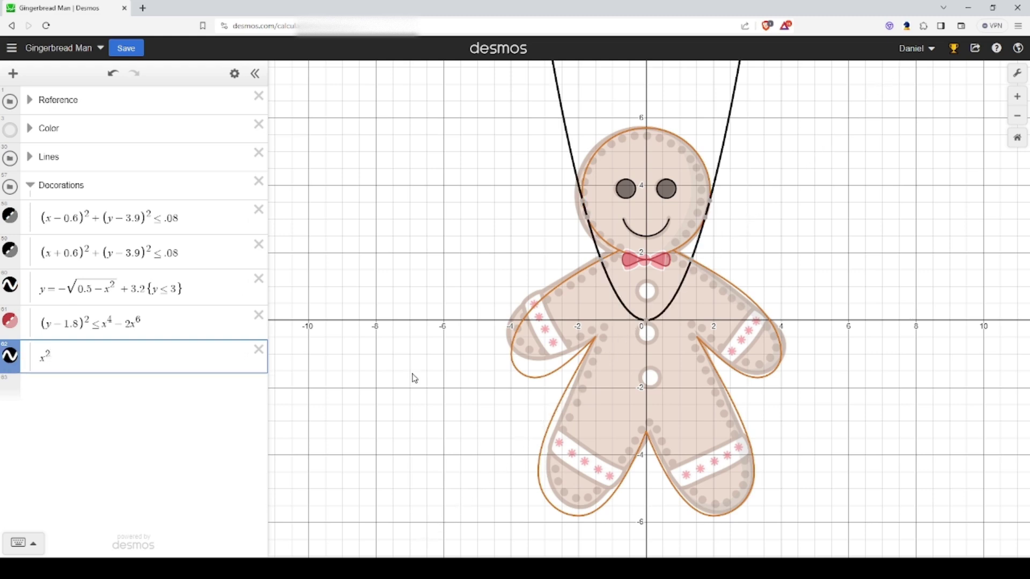
{"action": "type", "text": "-(y)"}
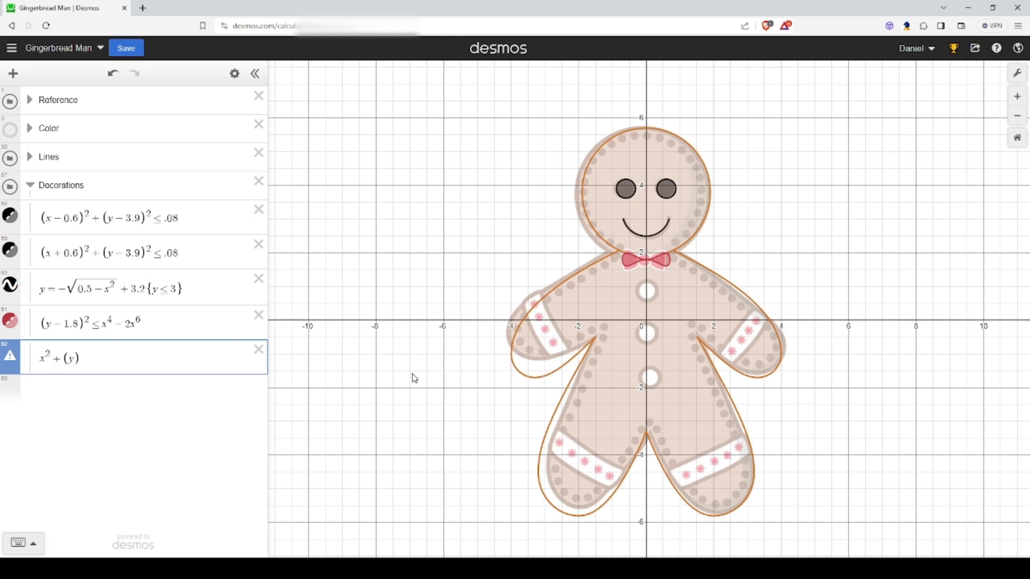
{"action": "left_click", "coordinate": [157, 360]}
{"action": "type", "text": "^2=1"}
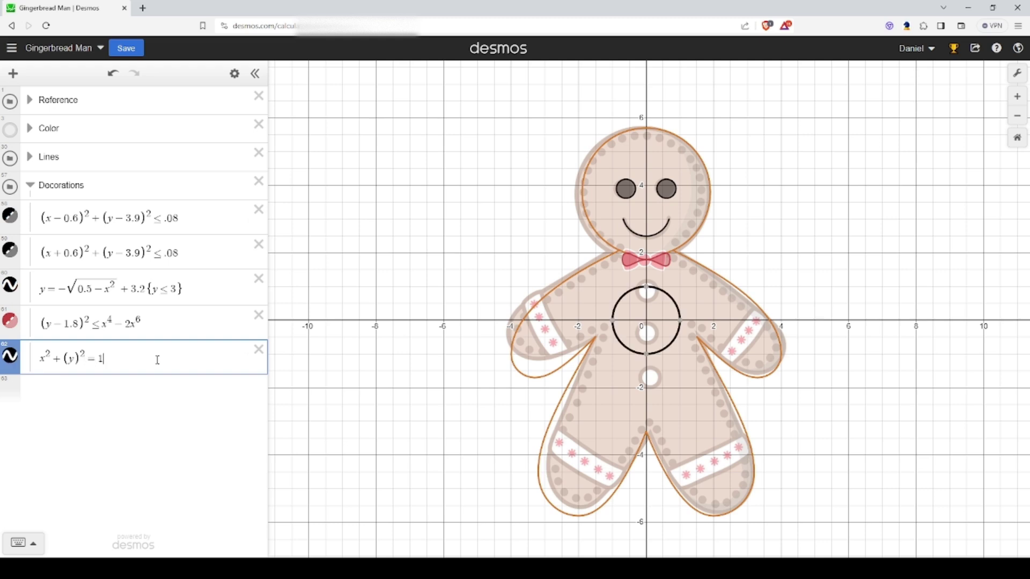
Step: Shrink the circle's radius value from 1 through 0.5 and 0.3 down to 0.1
{"action": "key", "text": "BackSpace"}
{"action": "type", "text": "0.5"}
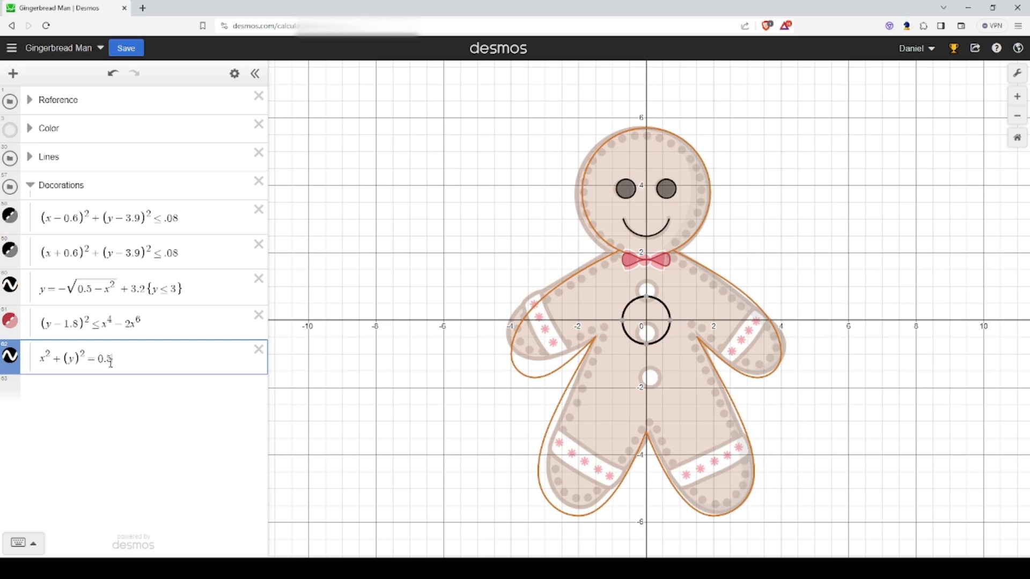
{"action": "key", "text": "BackSpace"}
{"action": "type", "text": "3"}
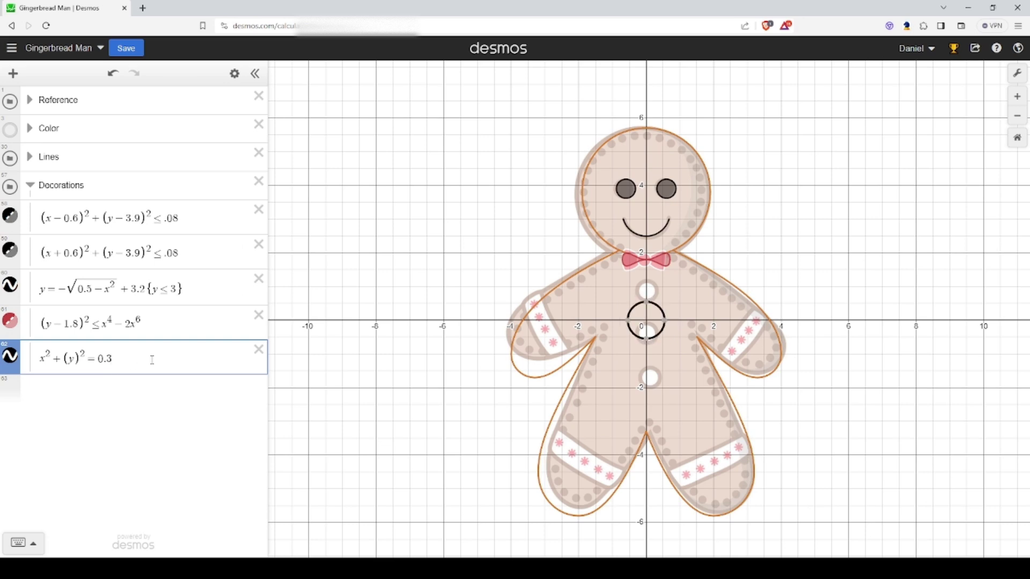
{"action": "key", "text": "BackSpace"}
{"action": "type", "text": "1"}
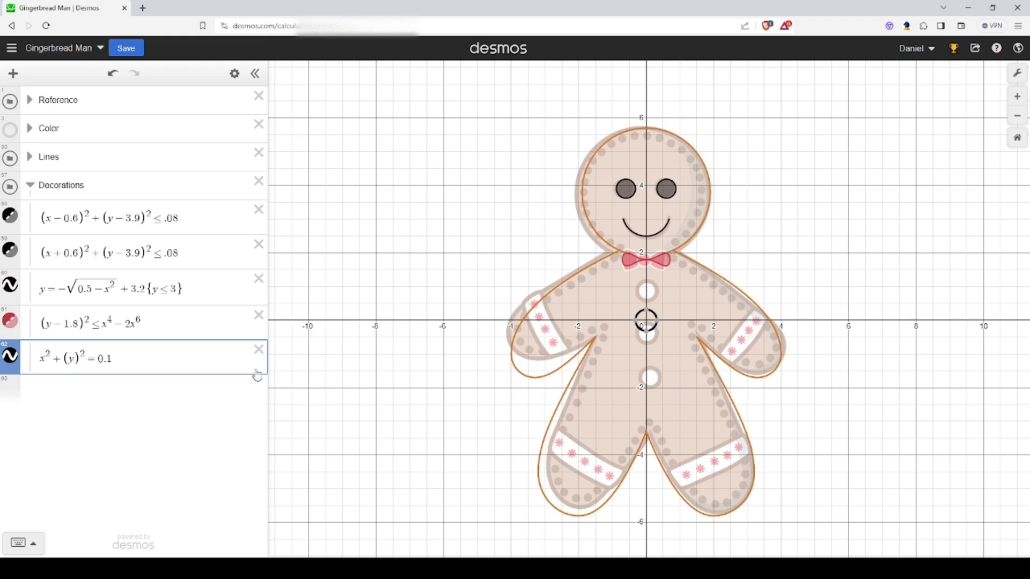
{"action": "type", "text": "-1"}
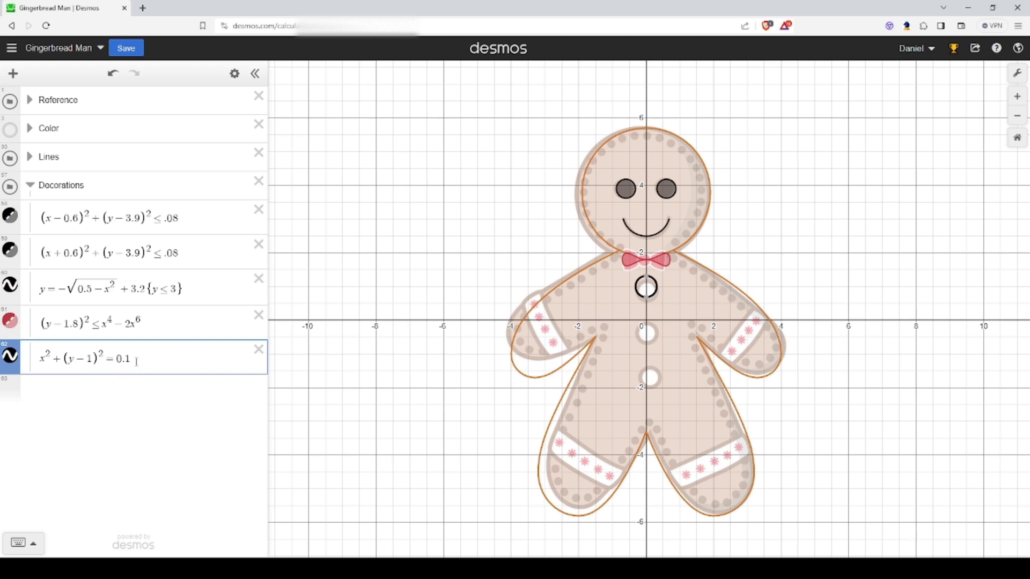
Step: Duplicate the button circle expression twice
{"action": "left_click", "coordinate": [234, 74]}
{"action": "left_click", "coordinate": [227, 355]}
{"action": "left_click", "coordinate": [227, 390]}
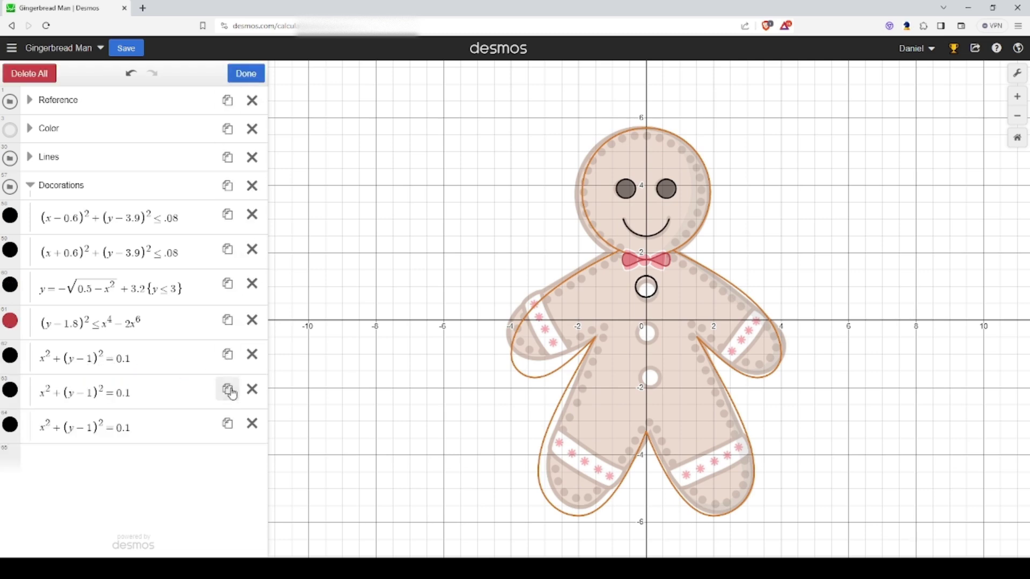
{"action": "left_click", "coordinate": [248, 75]}
Step: Shift the second circle to x²+(y+0.3)²=0.1
{"action": "left_click", "coordinate": [105, 406]}
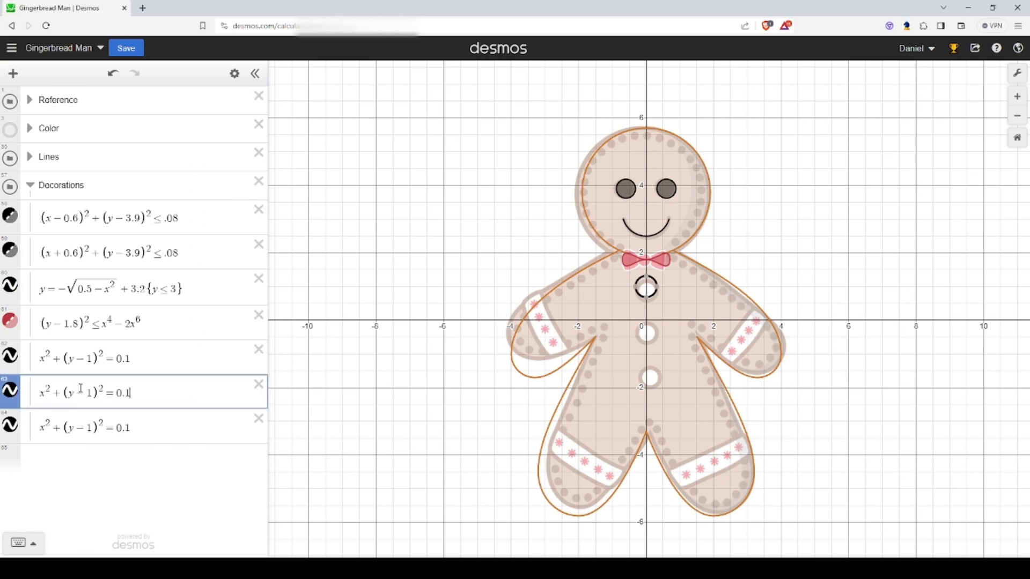
{"action": "double_click", "coordinate": [89, 393]}
{"action": "type", "text": "+"}
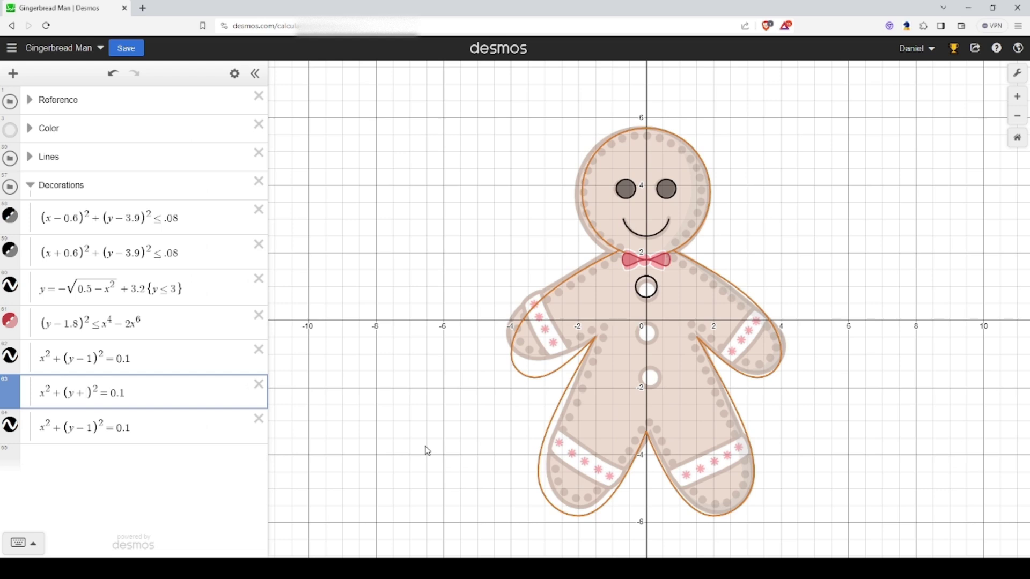
{"action": "type", "text": "1"}
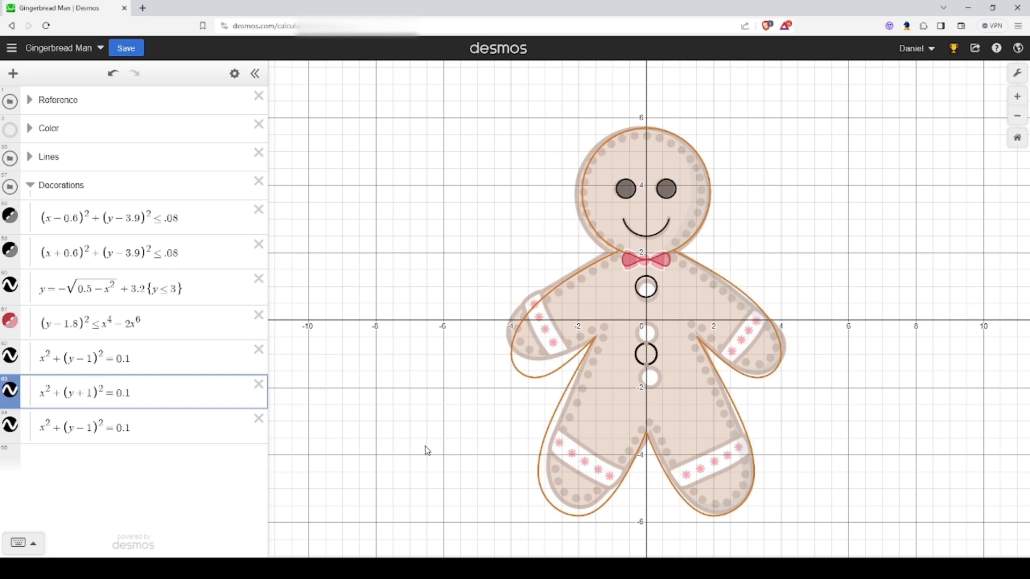
{"action": "key", "text": "BackSpace"}
{"action": "type", "text": "0.2"}
{"action": "key", "text": "BackSpace"}
{"action": "type", "text": "3"}
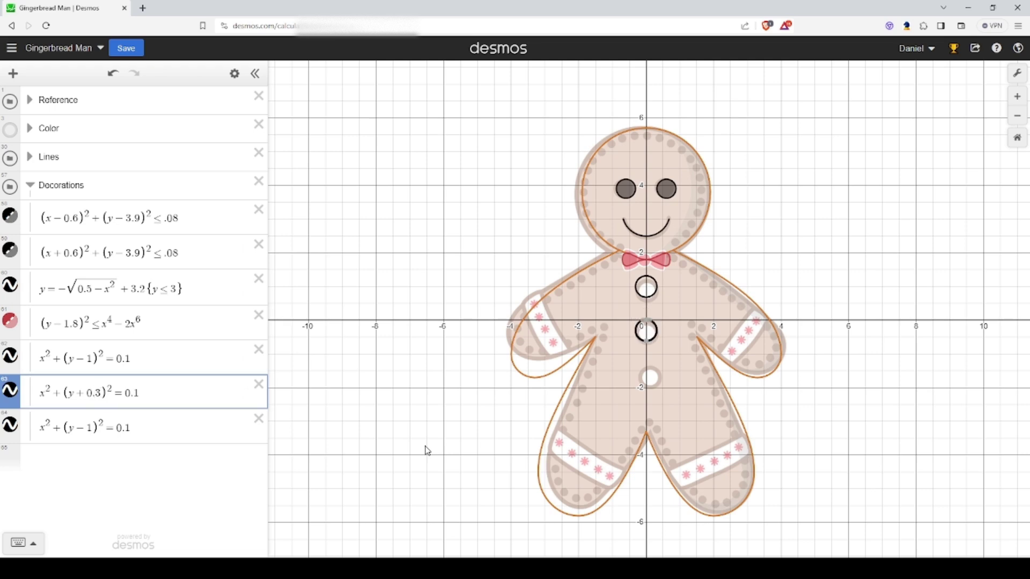
Step: Shift the third circle to x²+(y+1.6)²=0.1
{"action": "left_click_drag", "start_coordinate": [75, 428], "coordinate": [92, 428]}
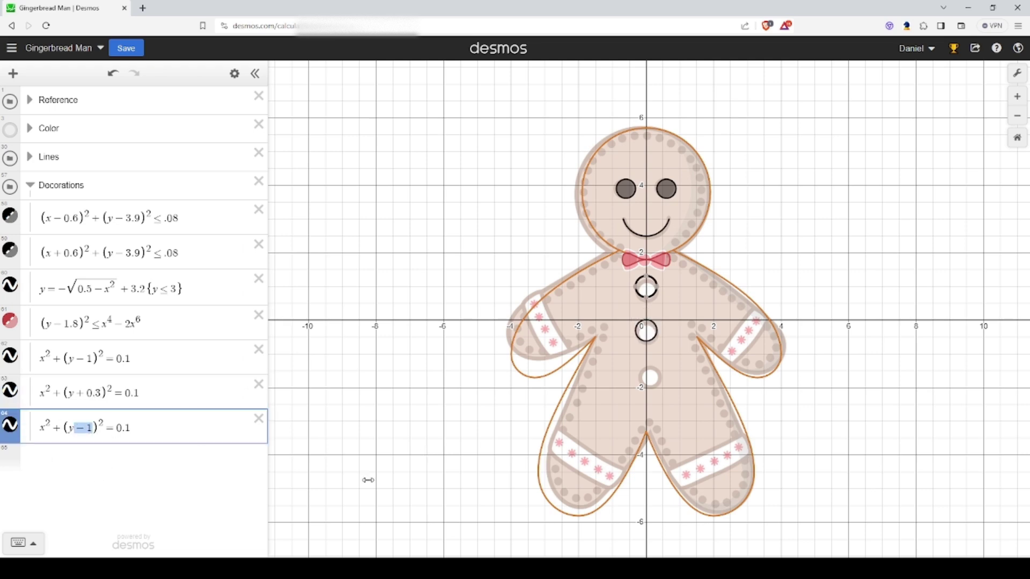
{"action": "key", "text": "BackSpace"}
{"action": "type", "text": "+"}
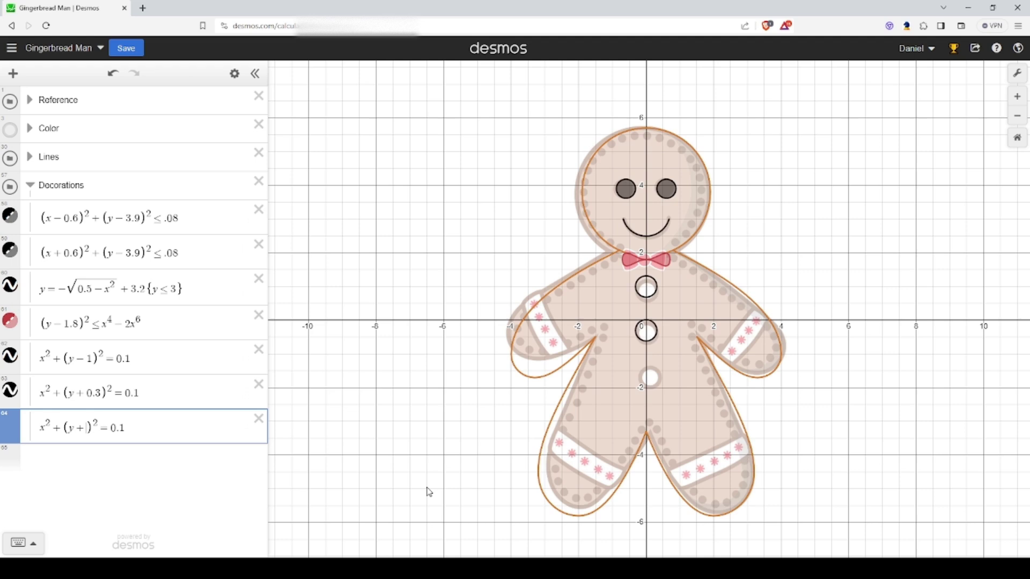
{"action": "type", "text": "1"}
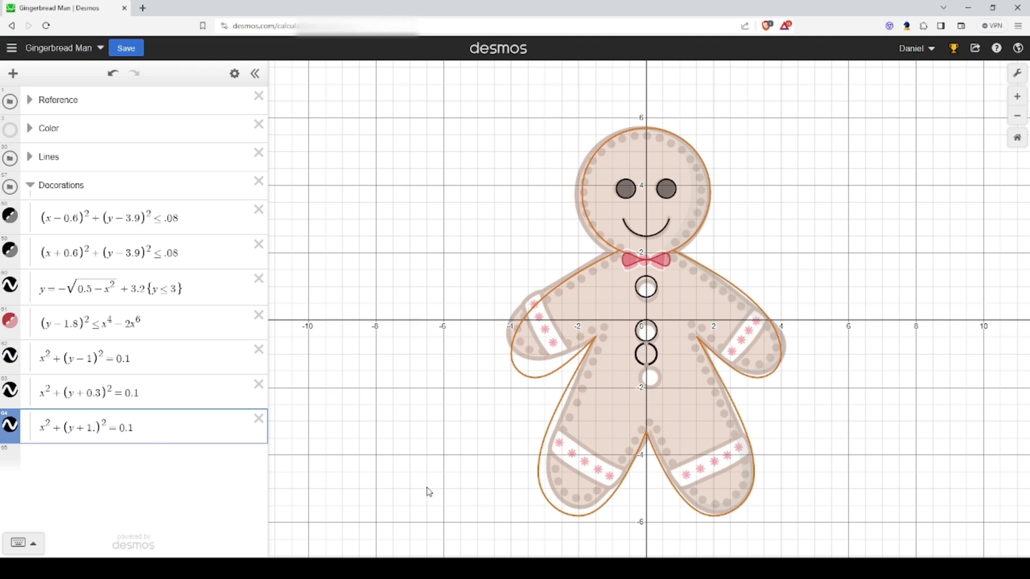
{"action": "type", "text": ".9"}
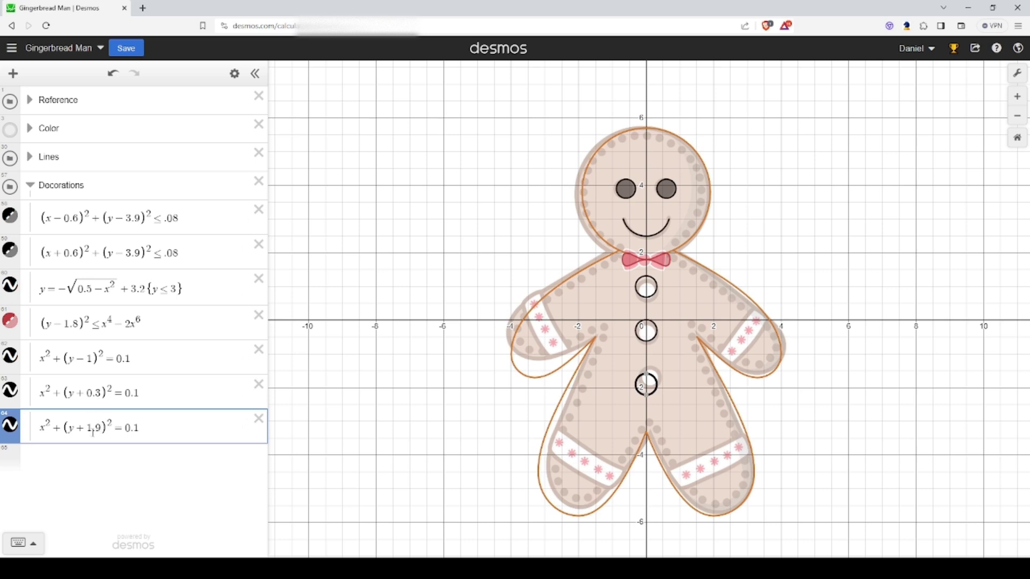
{"action": "left_click_drag", "start_coordinate": [92, 432], "coordinate": [101, 432]}
{"action": "type", "text": "6"}
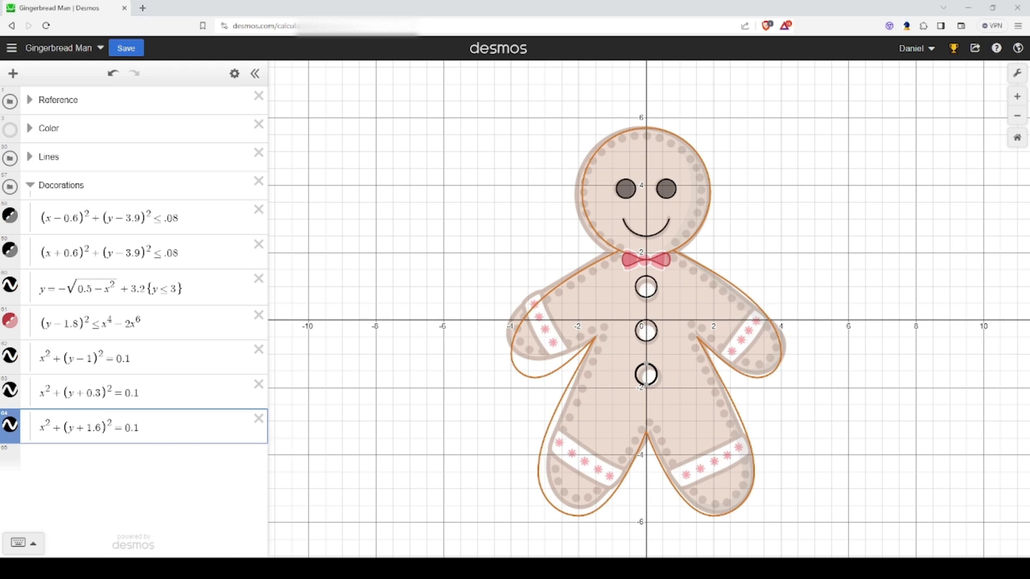
{"action": "key", "text": "Return"}
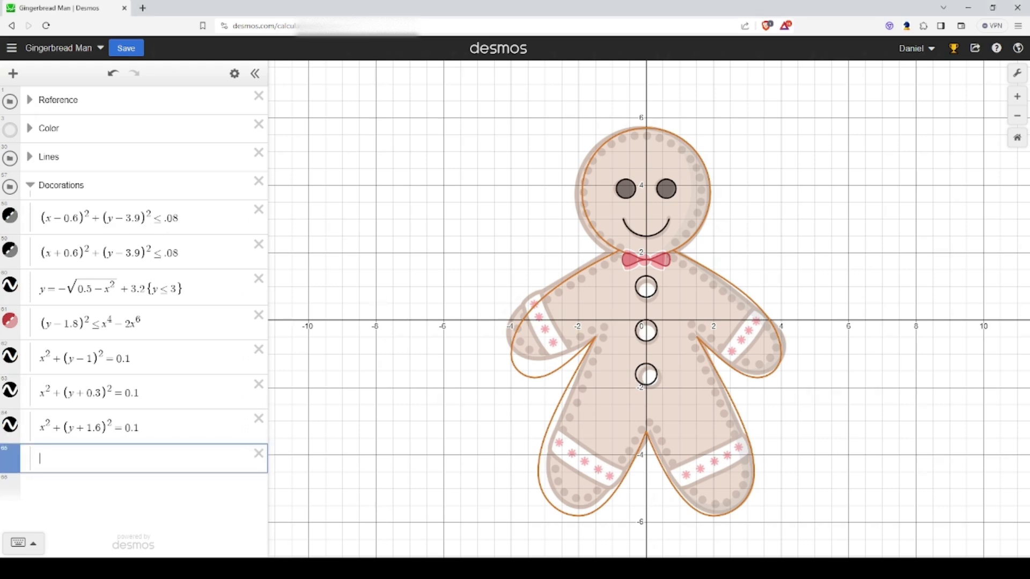
Step: Enter the V-shaped curve y=√(1+x²)−3
{"action": "type", "text": "y=\\sqrt{1"}
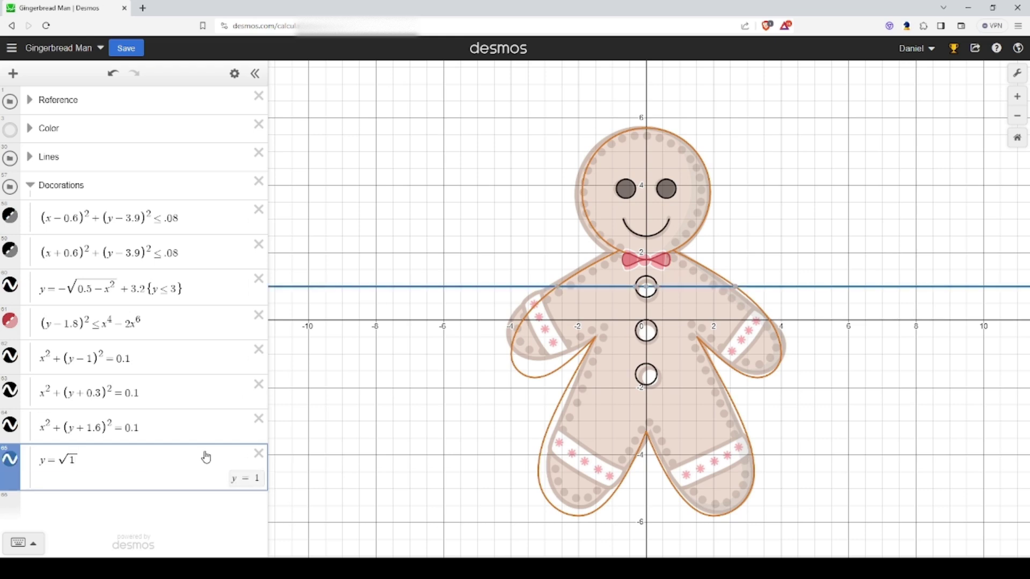
{"action": "type", "text": "+x^{2"}
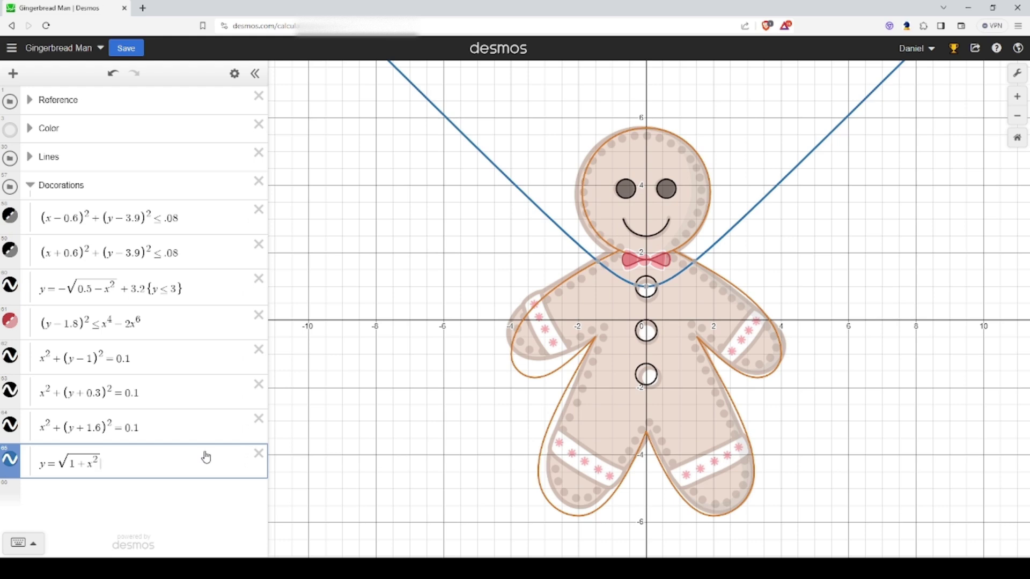
{"action": "key", "text": "Right"}
{"action": "key", "text": "Right"}
{"action": "type", "text": "-1"}
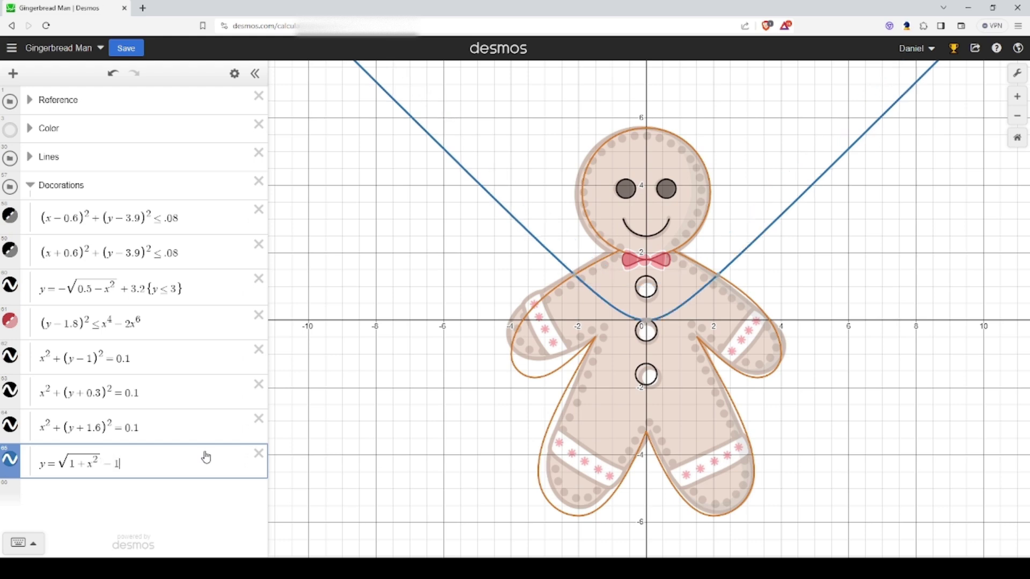
{"action": "key", "text": "BackSpace"}
{"action": "type", "text": "2"}
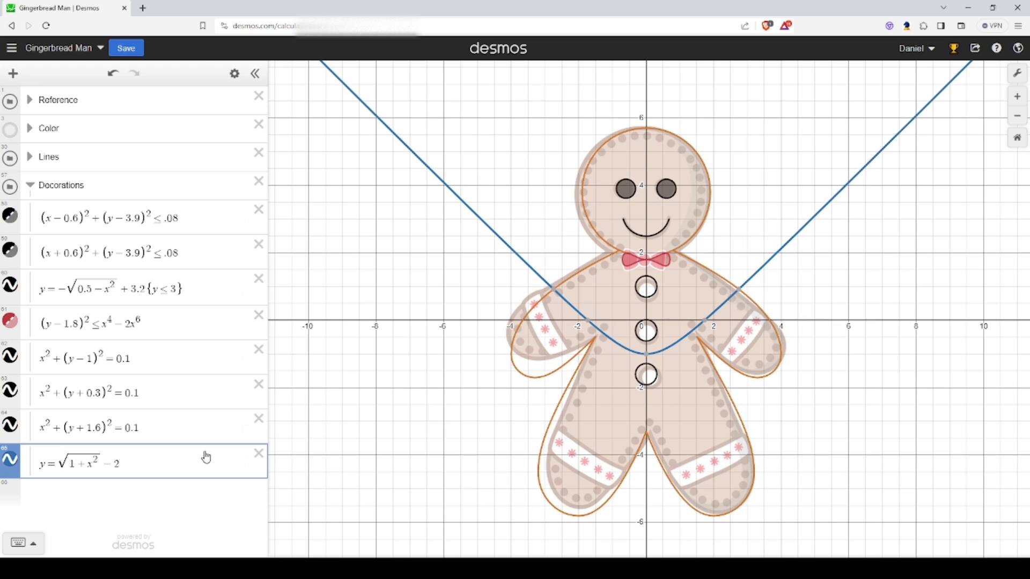
{"action": "key", "text": "BackSpace"}
{"action": "type", "text": "3"}
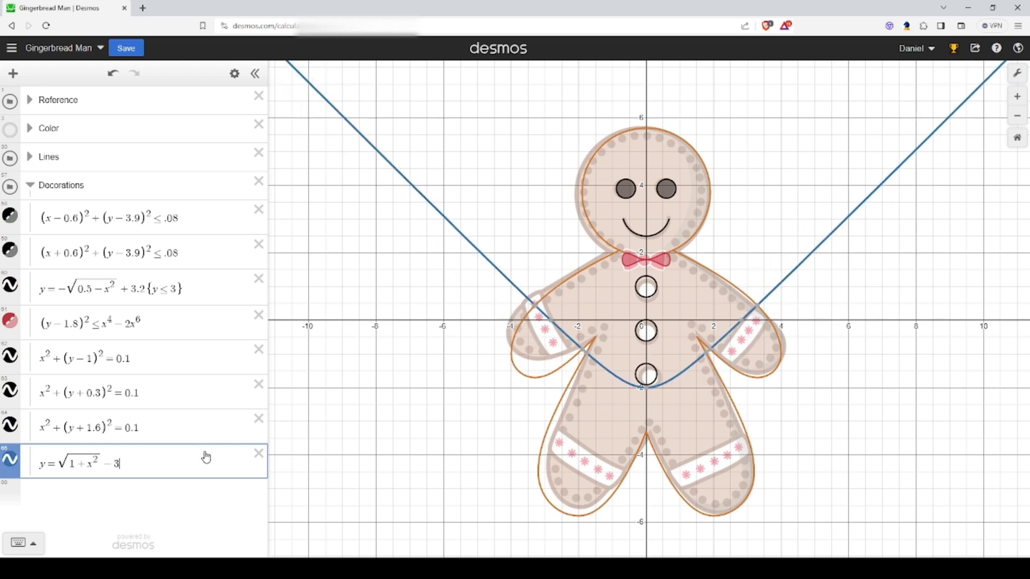
Step: Steepen the curve to 2.2x² under the root and lower its constant to −4.4
{"action": "left_click", "coordinate": [87, 464]}
{"action": "type", "text": "2"}
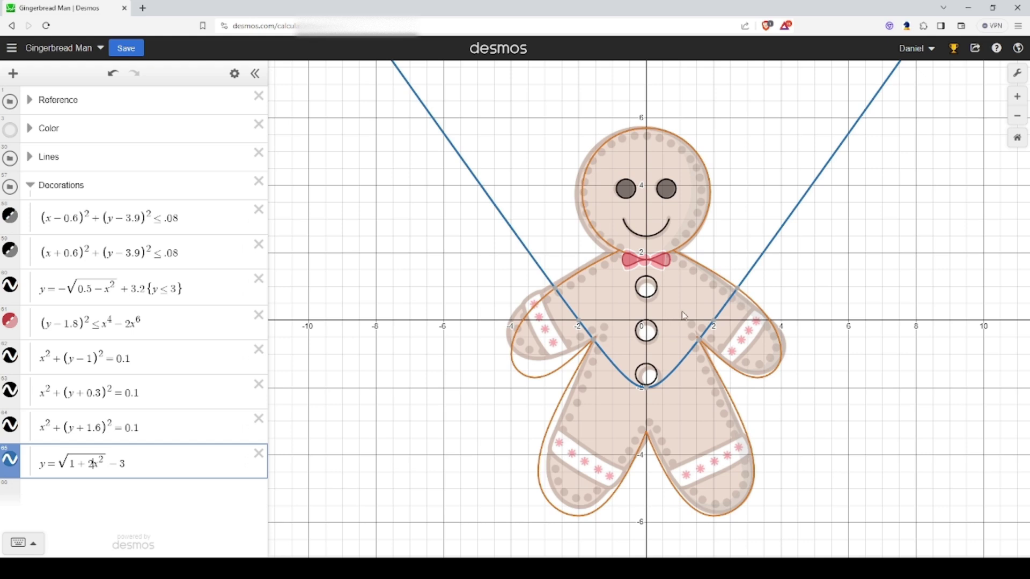
{"action": "left_click", "coordinate": [93, 462]}
{"action": "type", "text": ".2"}
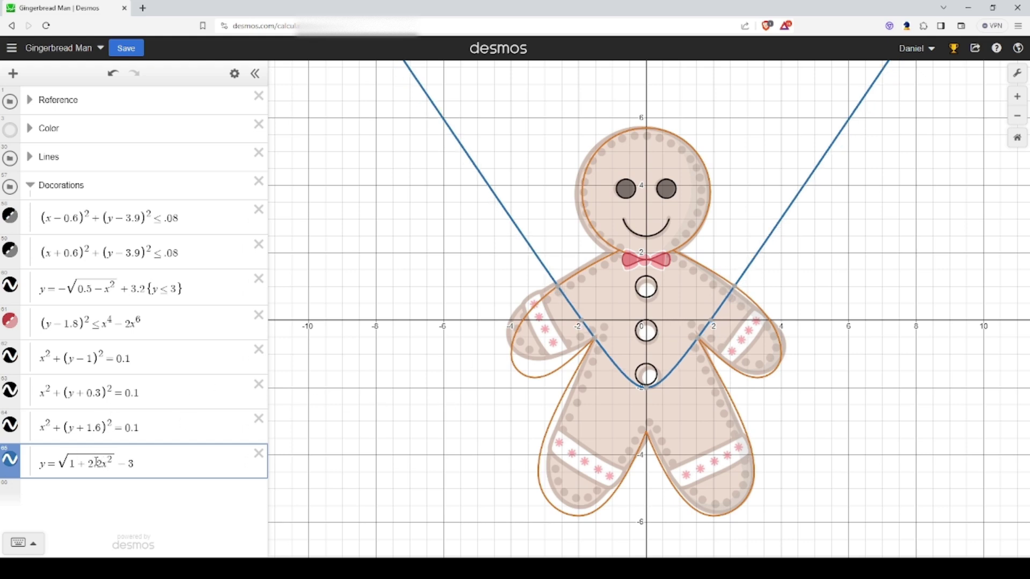
{"action": "double_click", "coordinate": [133, 464]}
{"action": "type", "text": "4.2"}
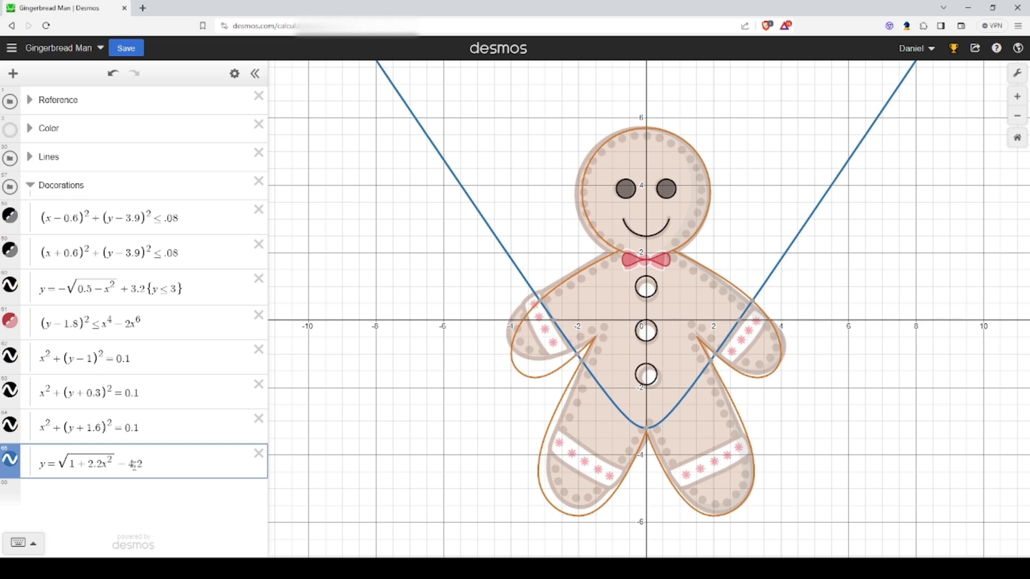
{"action": "key", "text": "BackSpace"}
{"action": "type", "text": "3"}
{"action": "key", "text": "BackSpace"}
{"action": "type", "text": "4"}
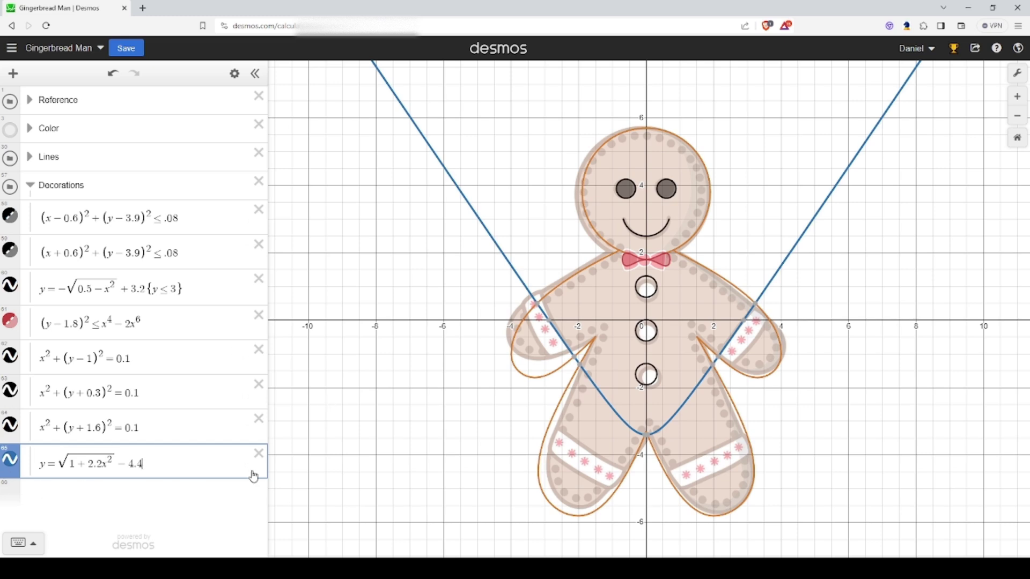
Step: Duplicate the V curve expression
{"action": "left_click", "coordinate": [234, 73]}
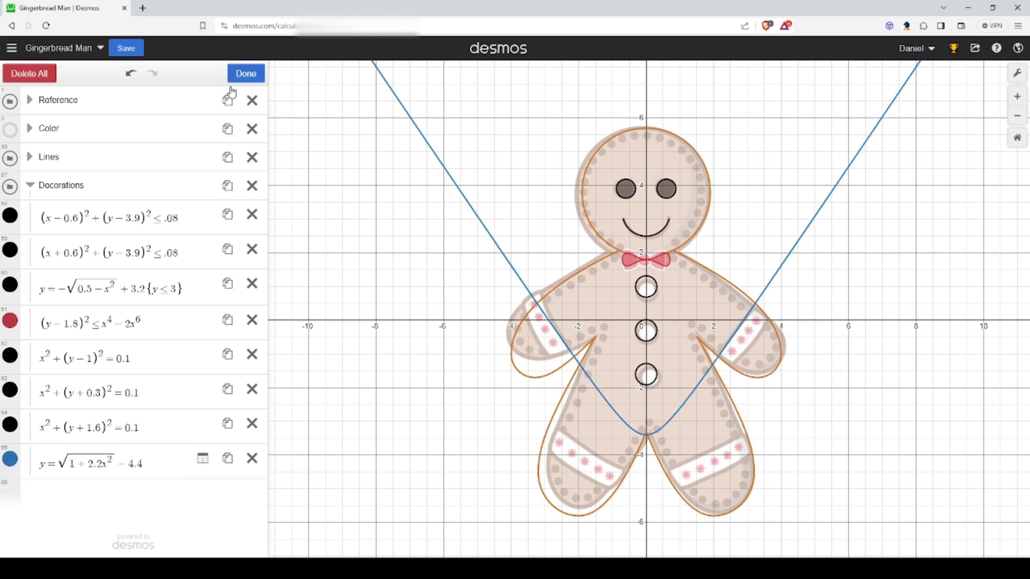
{"action": "left_click", "coordinate": [228, 459]}
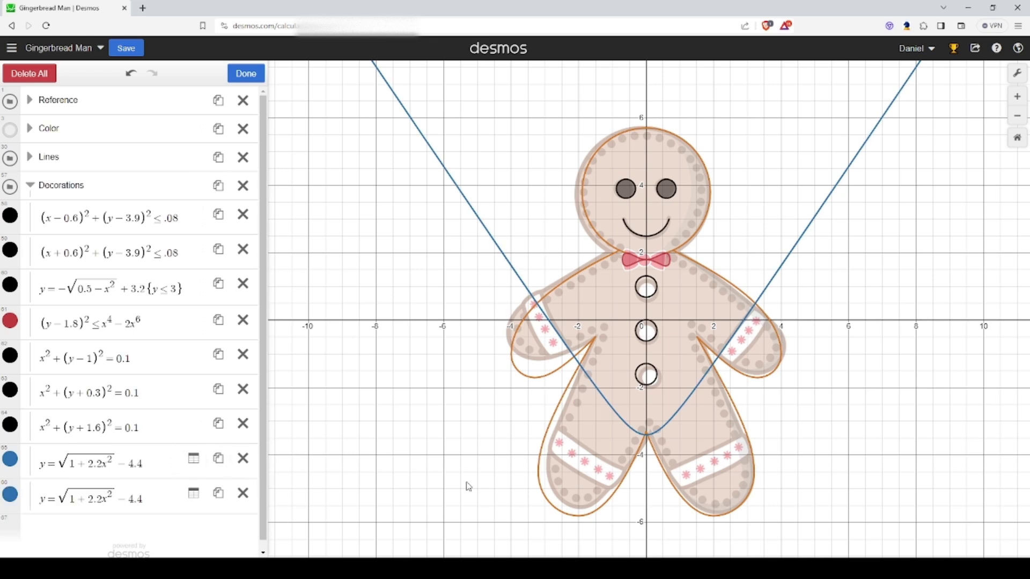
{"action": "left_click", "coordinate": [441, 428]}
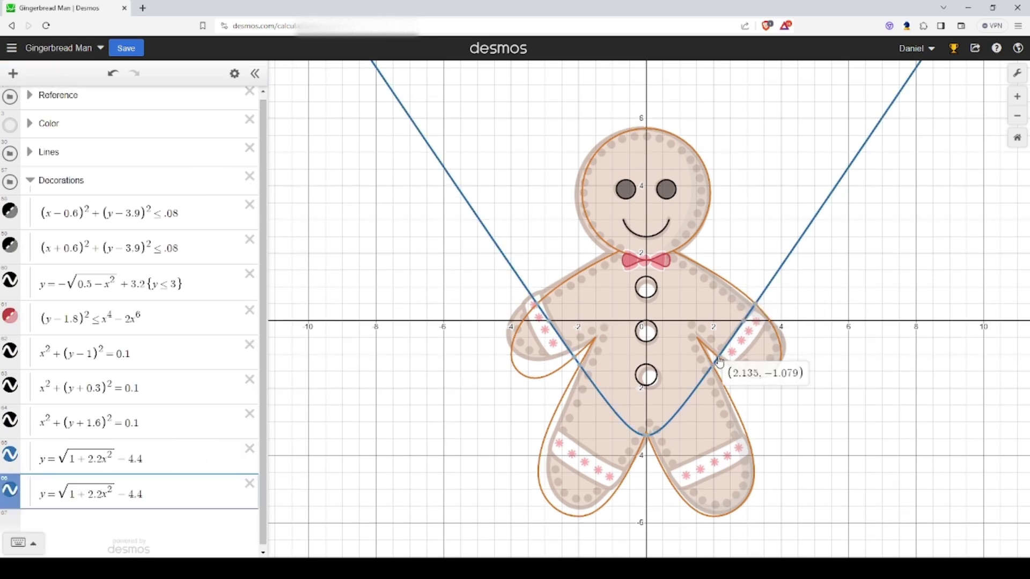
Step: Restrict the first copy to 2.135≤x≤3.234 and −3.234≤x≤−2.135, hiding the second copy
{"action": "left_click", "coordinate": [178, 462]}
{"action": "type", "text": "{2.13"}
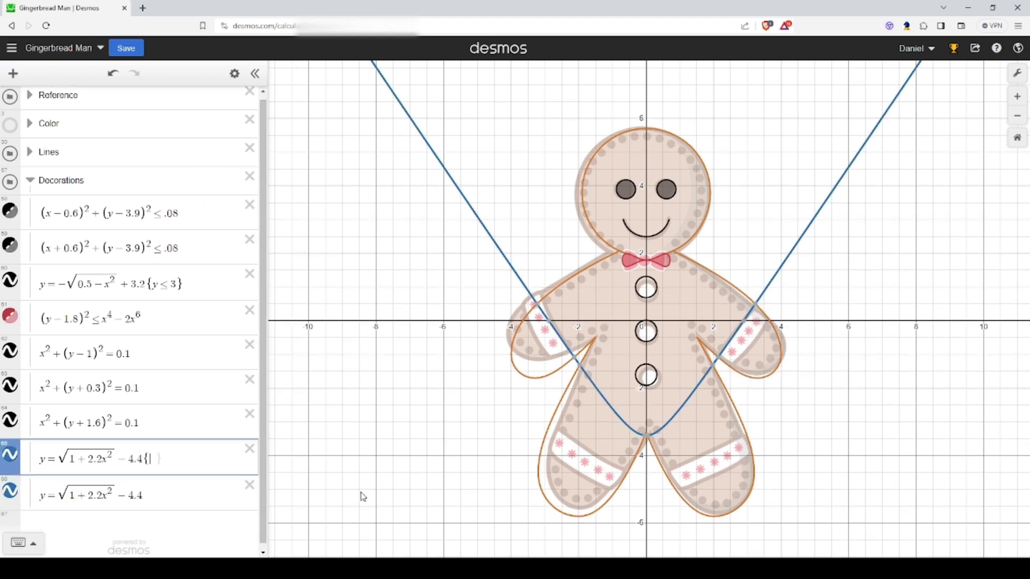
{"action": "type", "text": "5<=x"}
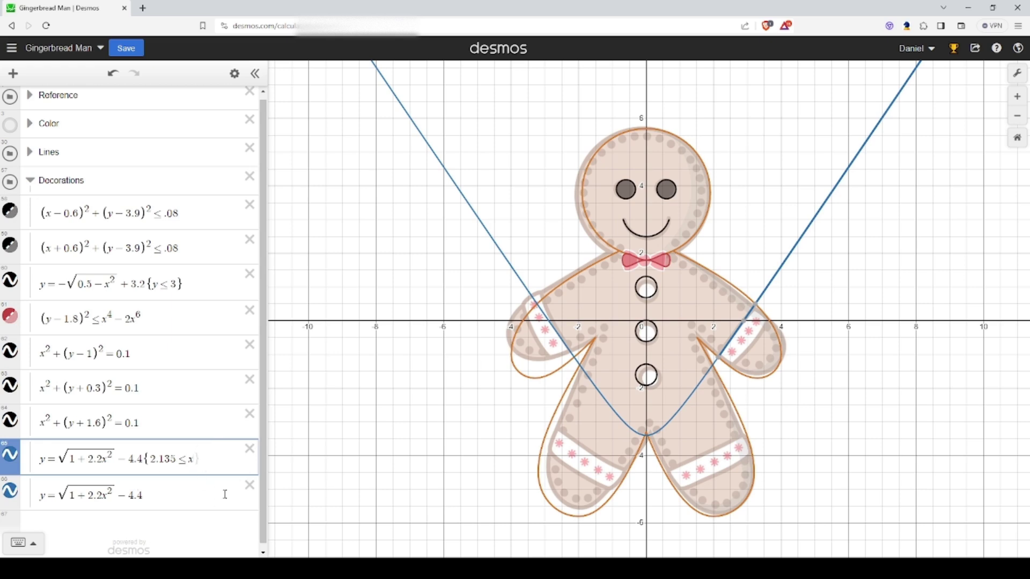
{"action": "type", "text": "}"}
{"action": "left_click", "coordinate": [8, 490]}
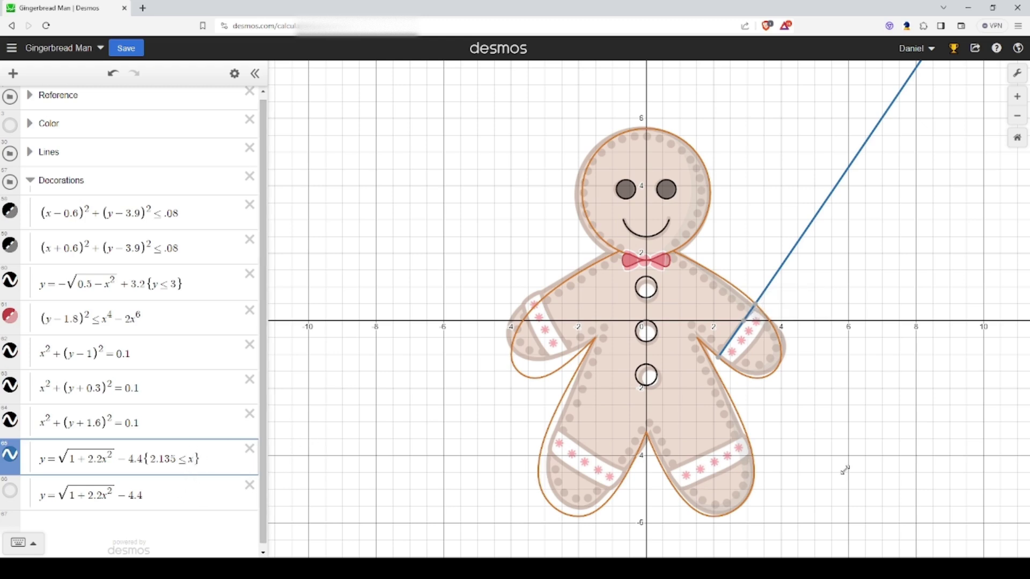
{"action": "type", "text": "<="}
{"action": "type", "text": "3.234"}
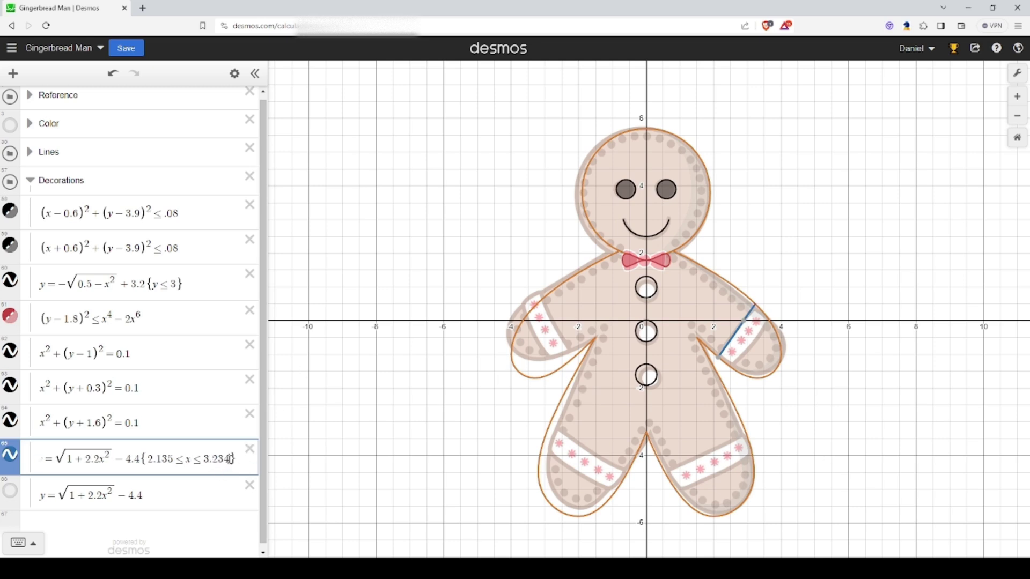
{"action": "type", "text": ",-3"}
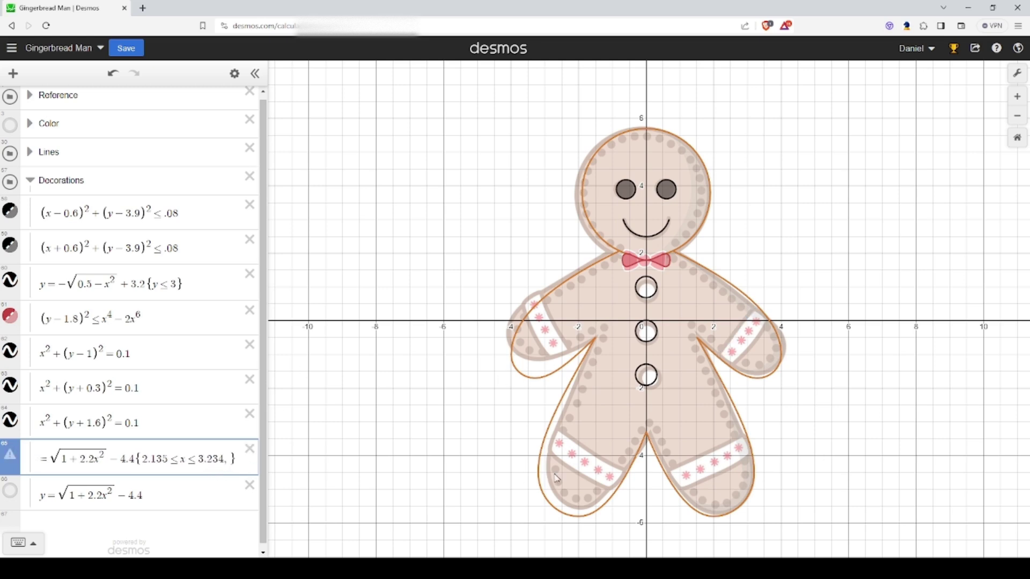
{"action": "type", "text": ".234<=x<"}
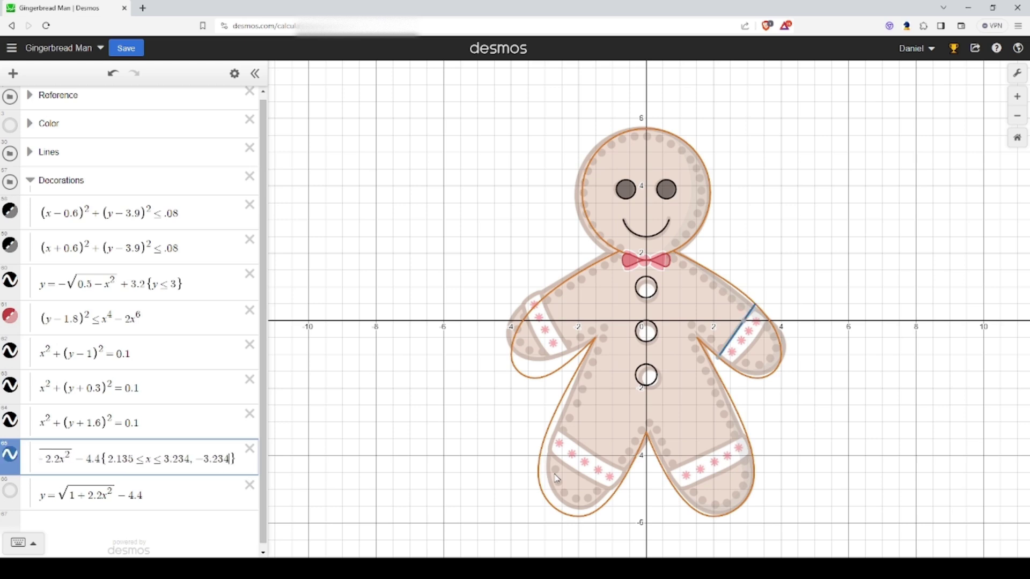
{"action": "type", "text": "=2.1"}
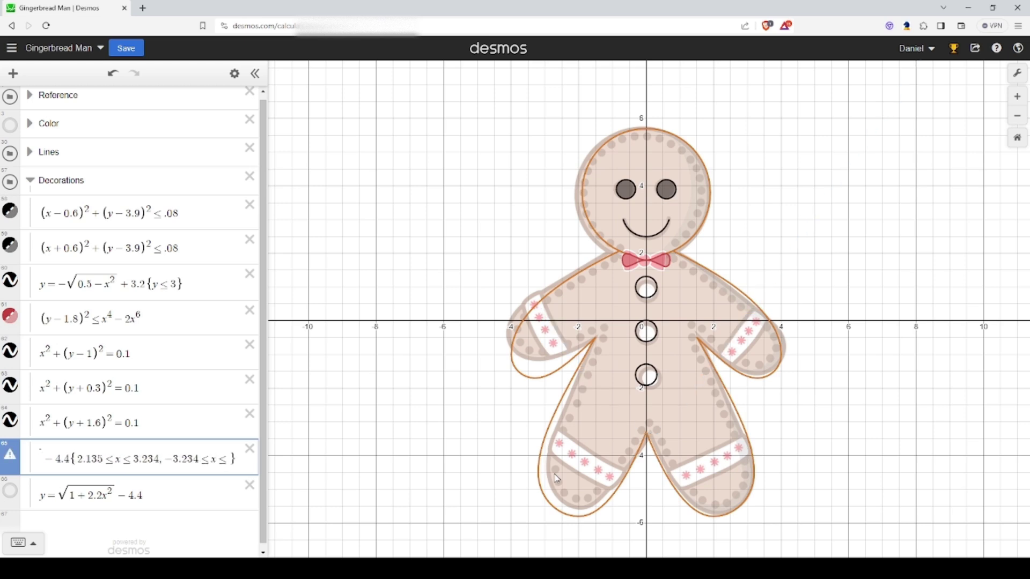
{"action": "type", "text": "35"}
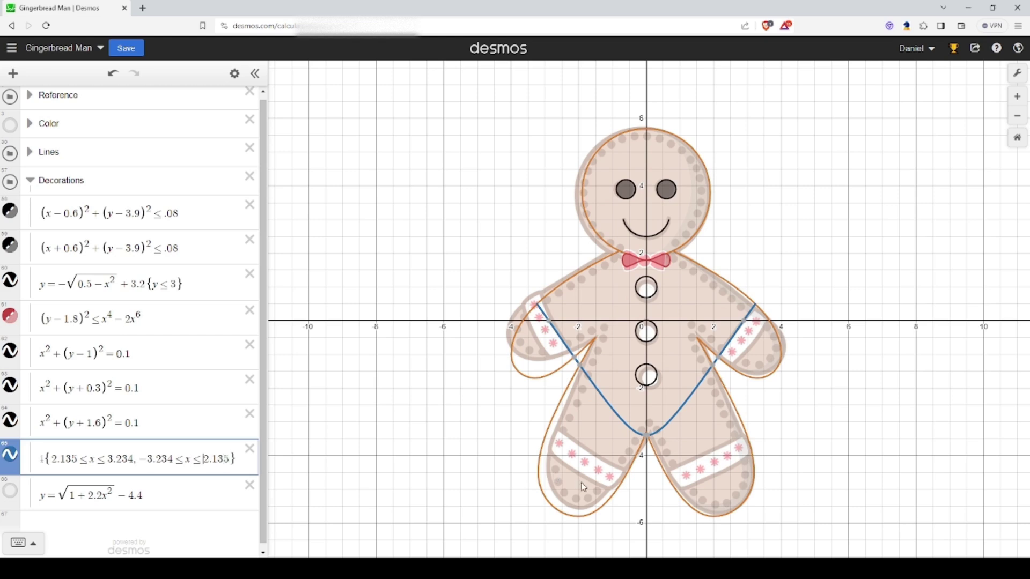
{"action": "type", "text": "-"}
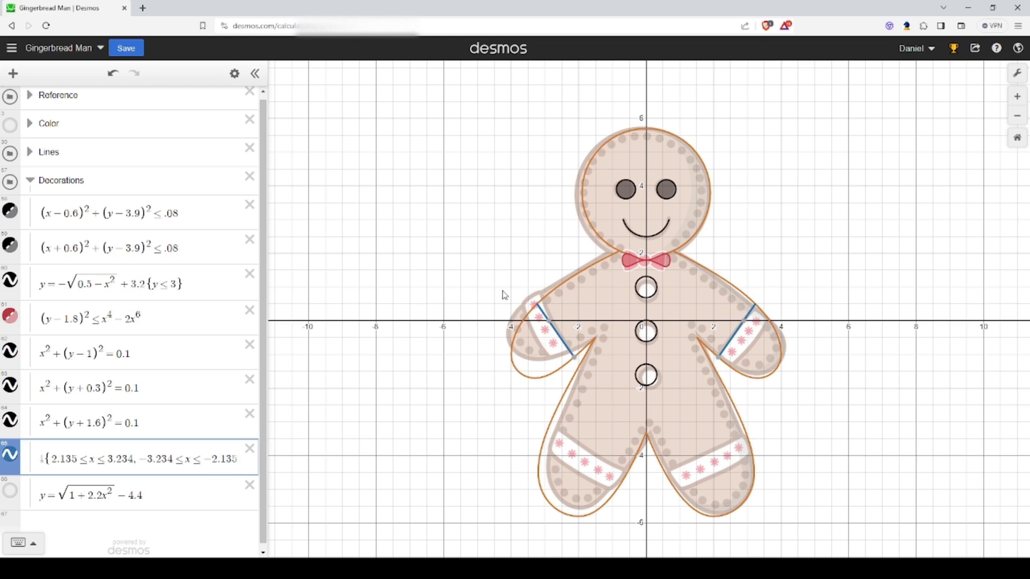
Step: Change the second arm curve's shift from 4.4 to 5.5, giving y=√(1+2.2x²)−5.5
{"action": "left_click", "coordinate": [10, 493]}
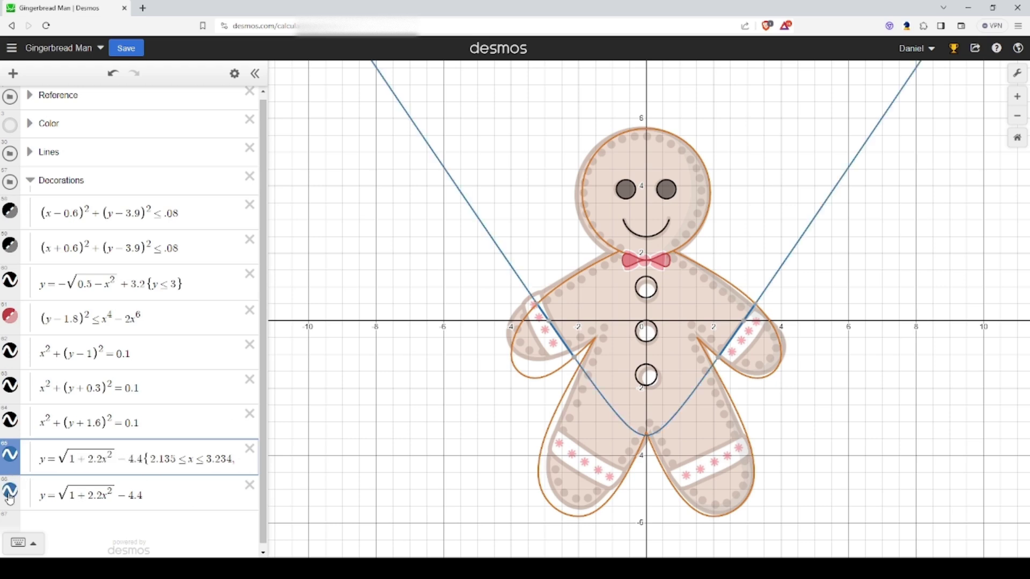
{"action": "left_click", "coordinate": [160, 493]}
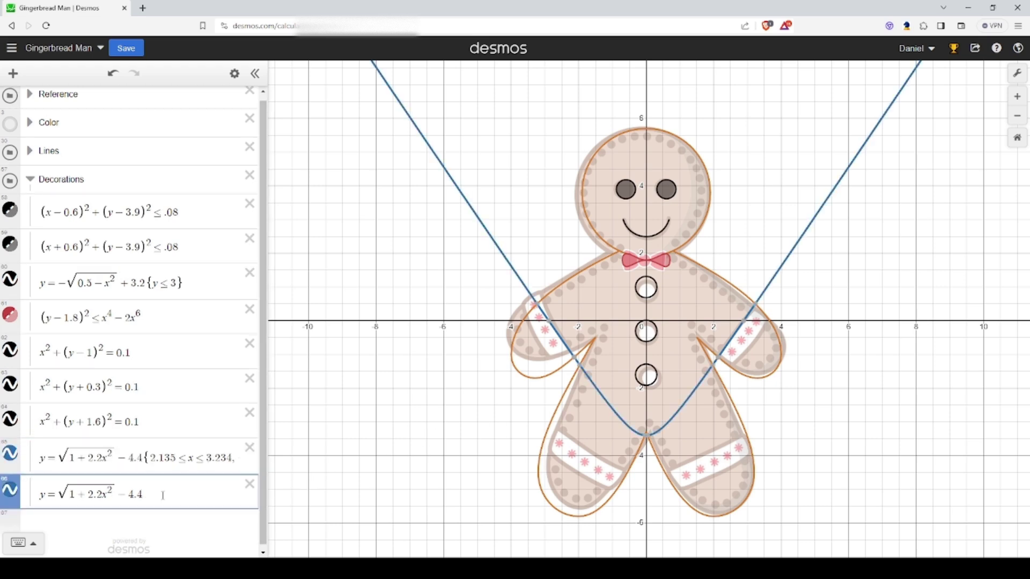
{"action": "left_click_drag", "start_coordinate": [125, 496], "coordinate": [143, 494]}
{"action": "type", "text": "5"}
{"action": "key", "text": "BackSpace"}
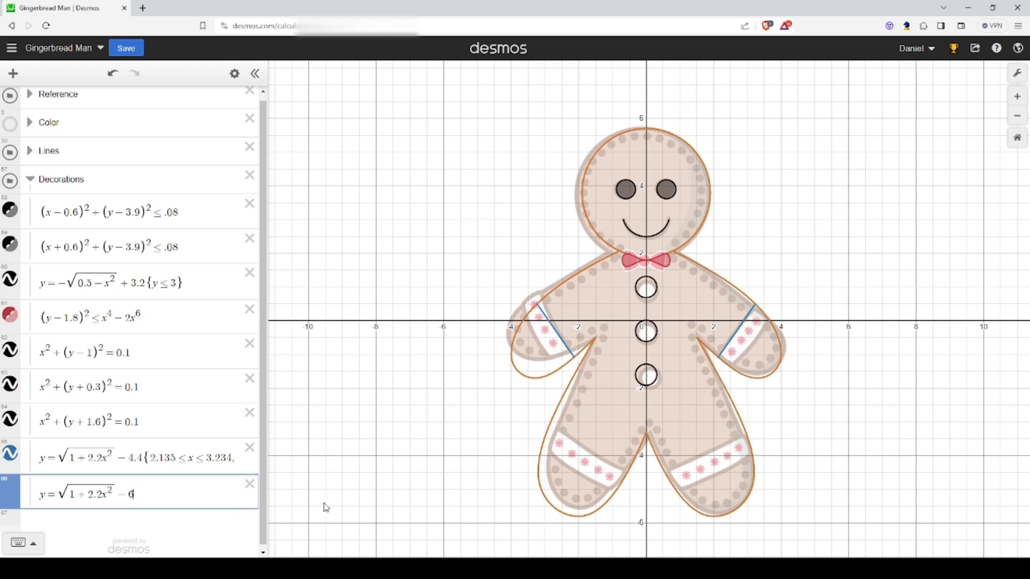
{"action": "type", "text": "6"}
{"action": "key", "text": "BackSpace"}
{"action": "type", "text": "5.5"}
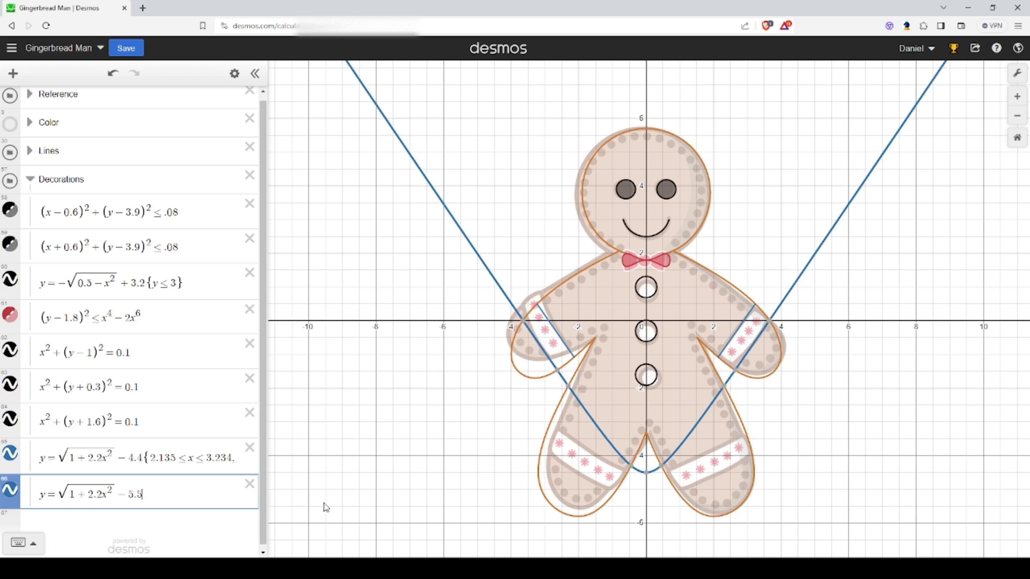
Step: Restrict that curve to 2.635≤x≤3.646 and −3.646≤x≤−2.635 across both arms
{"action": "left_click", "coordinate": [734, 379]}
{"action": "type", "text": "{3"}
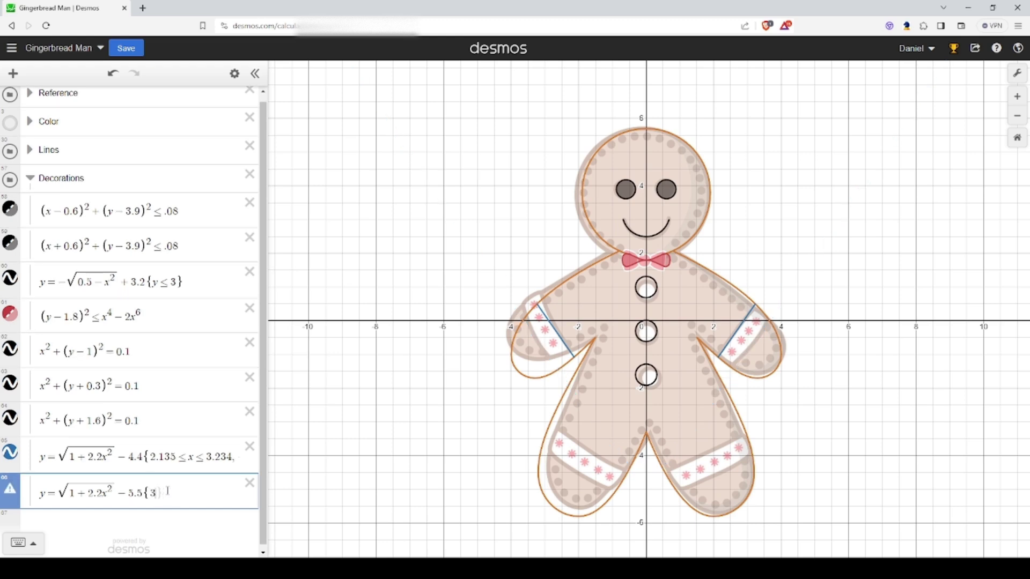
{"action": "key", "text": "BackSpace"}
{"action": "type", "text": "2.616<"}
{"action": "left_click_drag", "start_coordinate": [168, 496], "coordinate": [178, 493]}
{"action": "type", "text": "35≤x<"}
{"action": "key", "text": "BackSpace"}
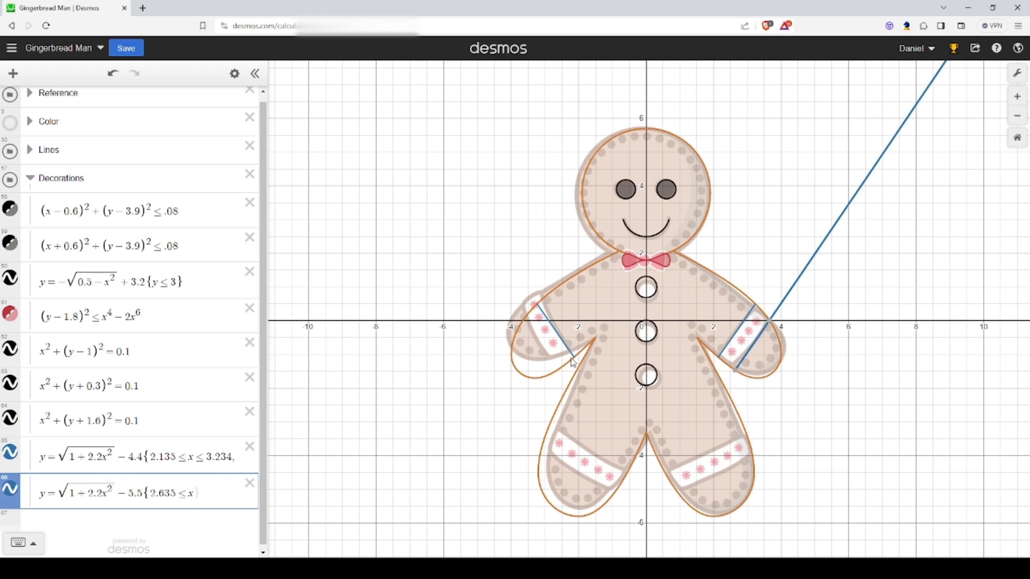
{"action": "mouse_move", "coordinate": [774, 327]}
{"action": "type", "text": "<"}
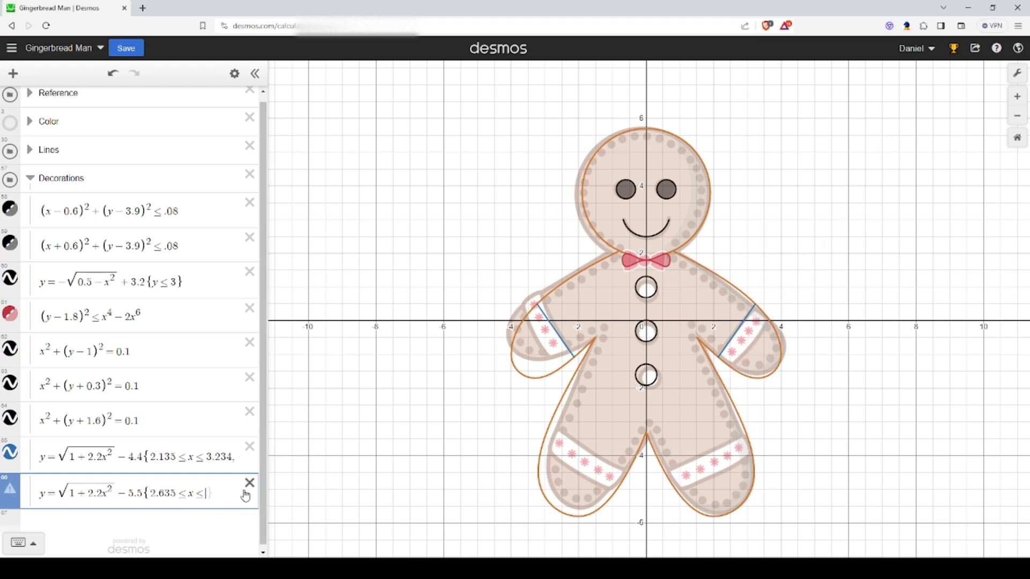
{"action": "type", "text": "3.646}"}
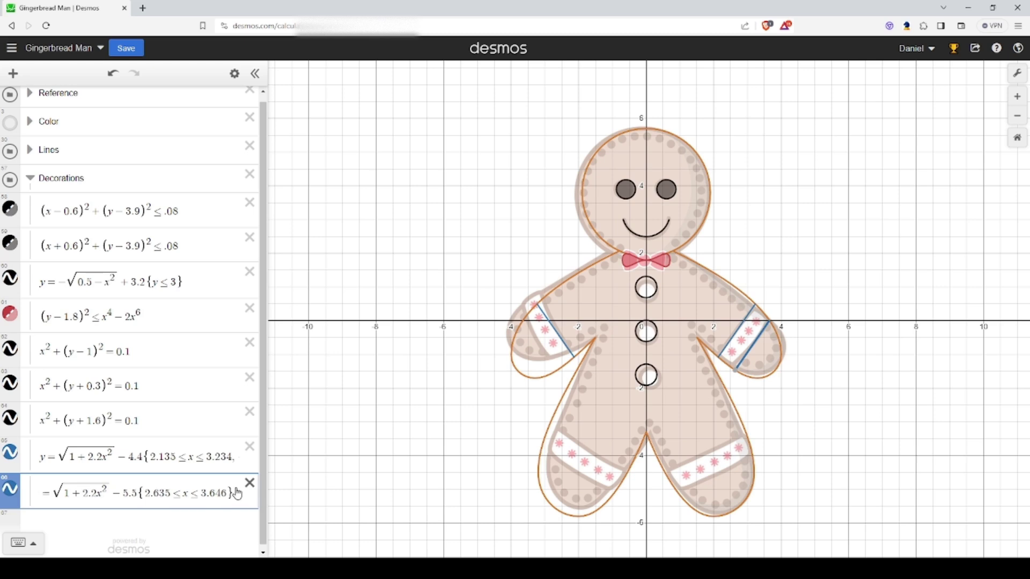
{"action": "key", "text": "Left"}
{"action": "type", "text": ",-3"}
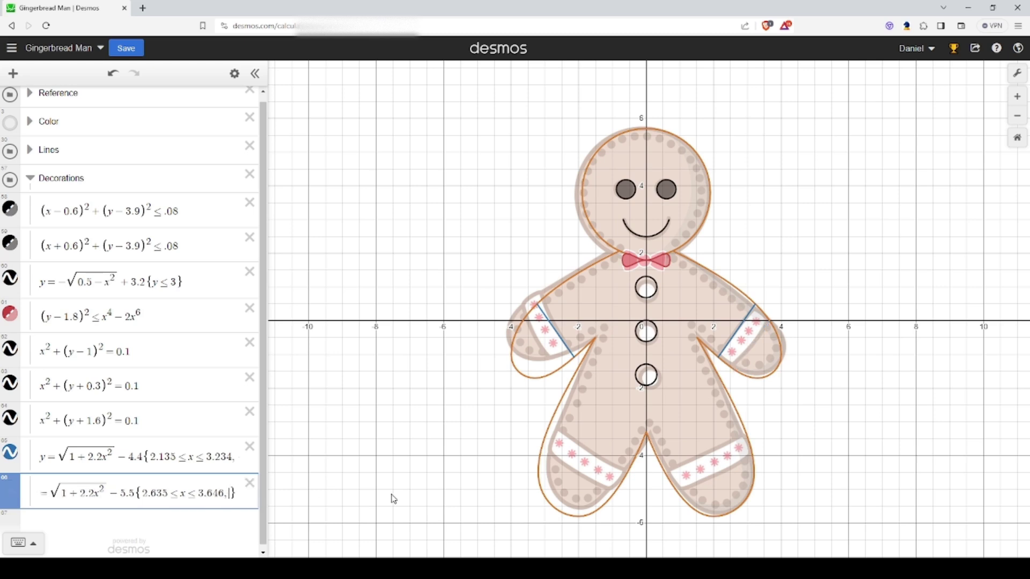
{"action": "type", "text": ".646<"}
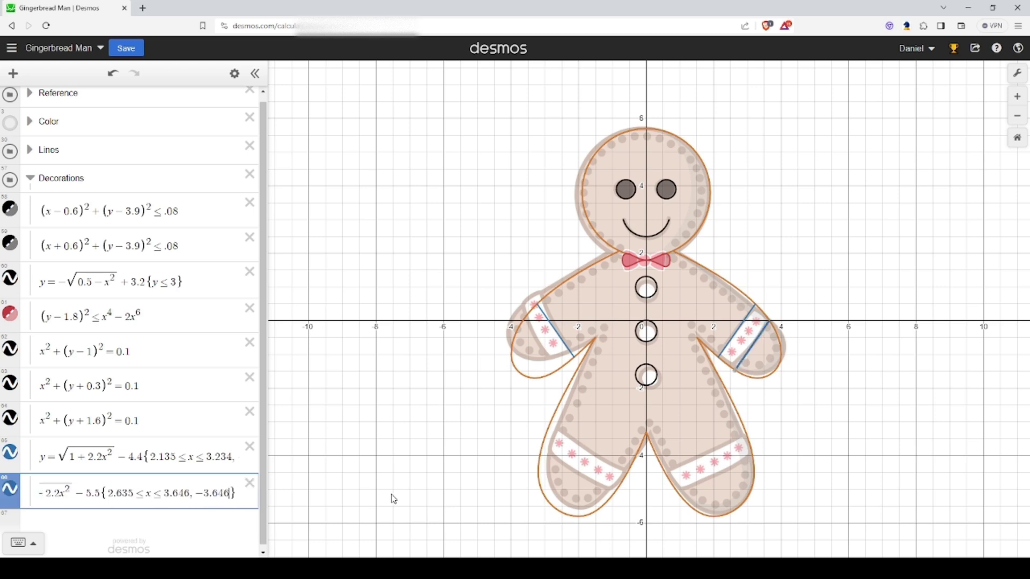
{"action": "type", "text": "=x<=-"}
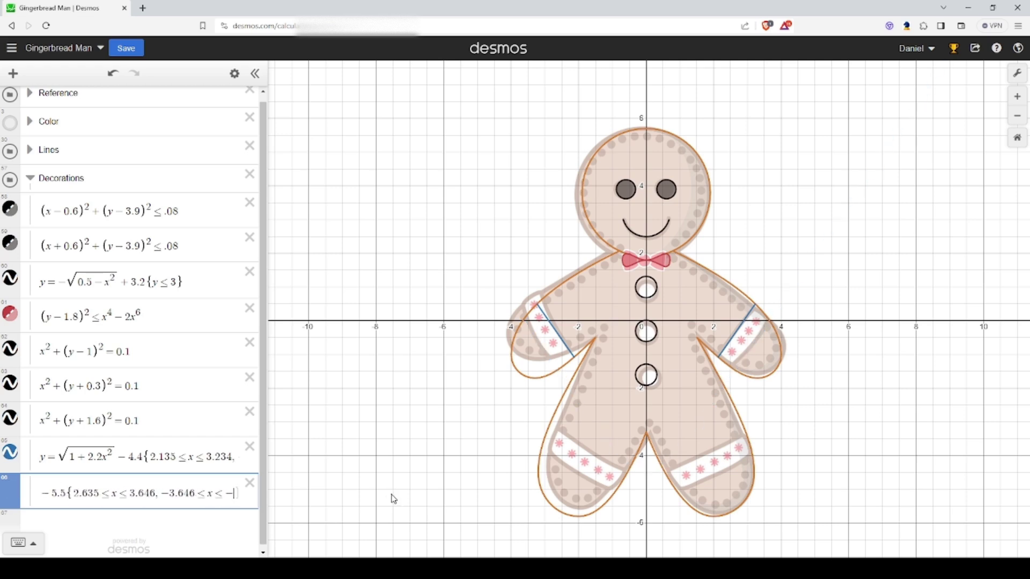
{"action": "type", "text": "2.6"}
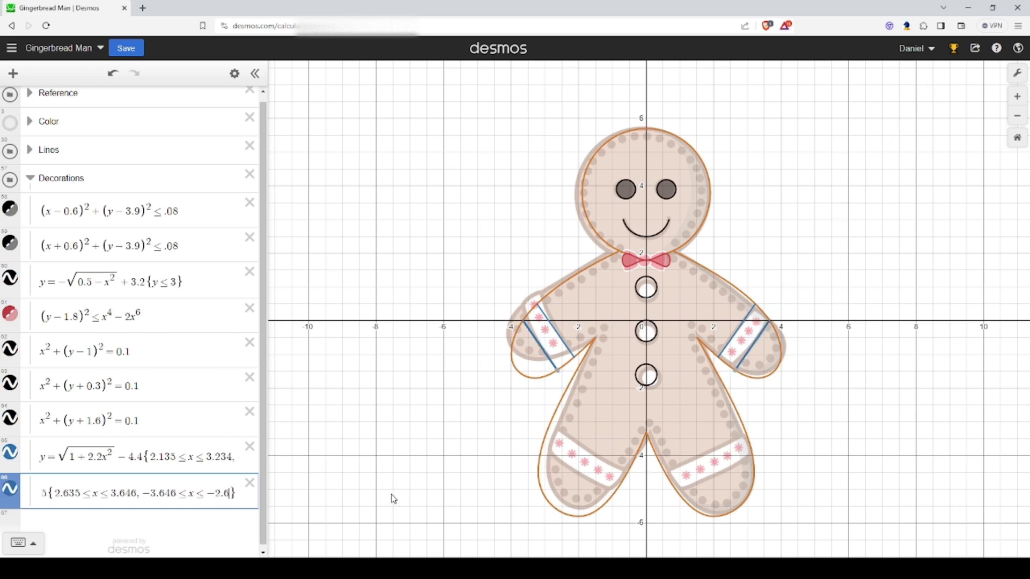
{"action": "type", "text": "35"}
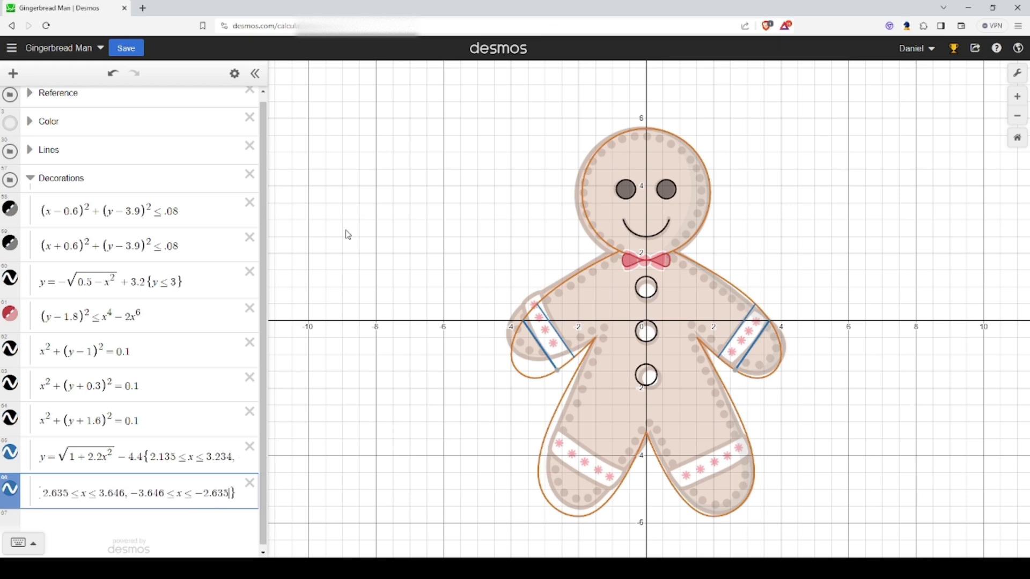
Step: Color both arm-band curves in rows 65 and 66 black
{"action": "left_click", "coordinate": [235, 74]}
{"action": "left_click", "coordinate": [10, 452]}
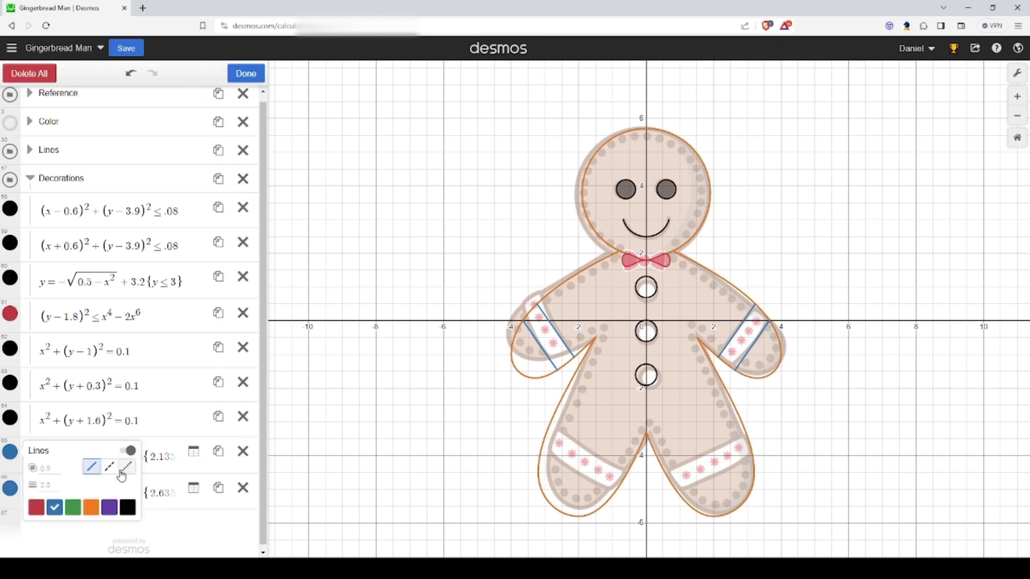
{"action": "left_click", "coordinate": [127, 506]}
{"action": "left_click", "coordinate": [10, 488]}
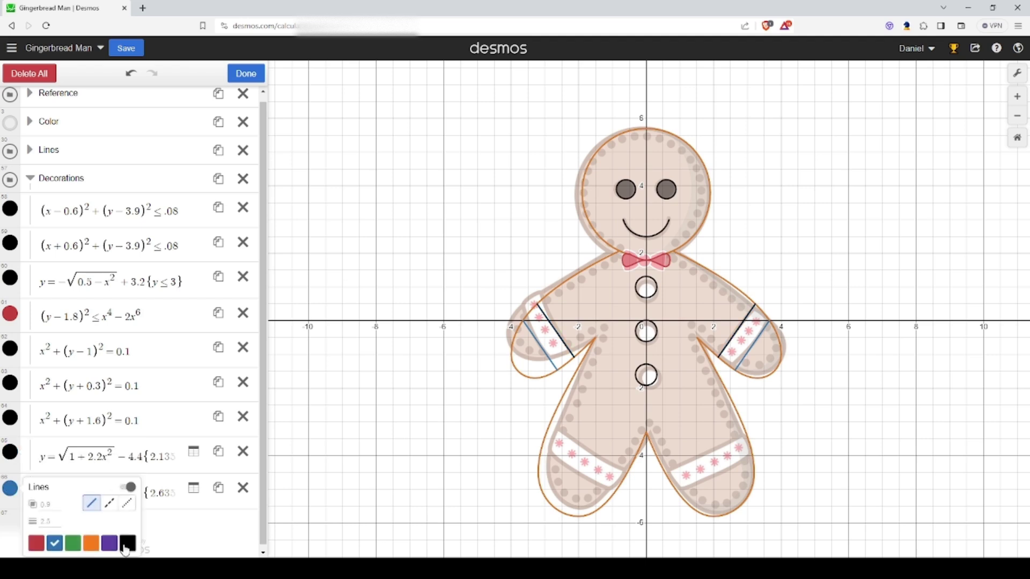
{"action": "left_click", "coordinate": [127, 543]}
{"action": "left_click", "coordinate": [248, 75]}
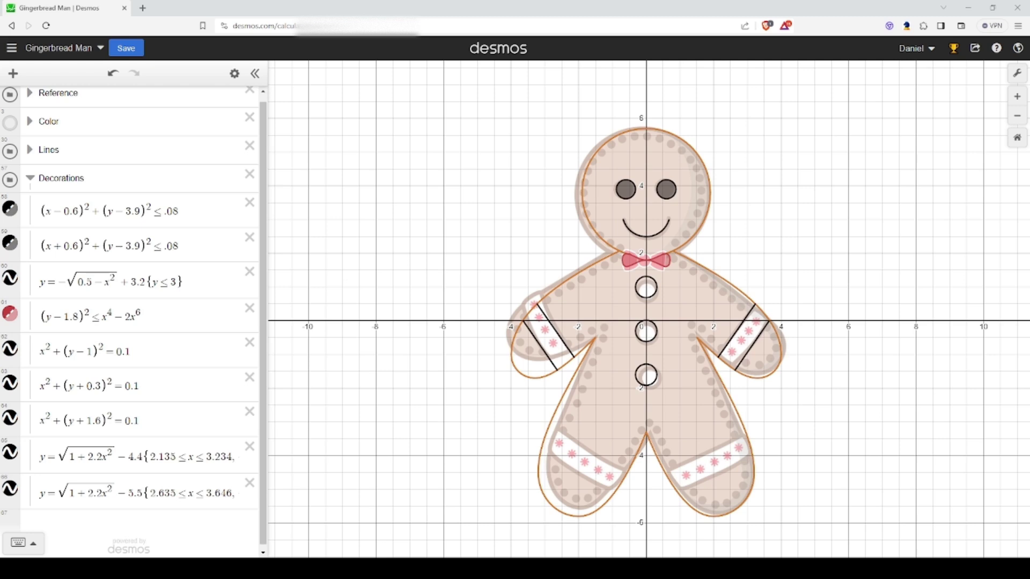
{"action": "left_click", "coordinate": [40, 489]}
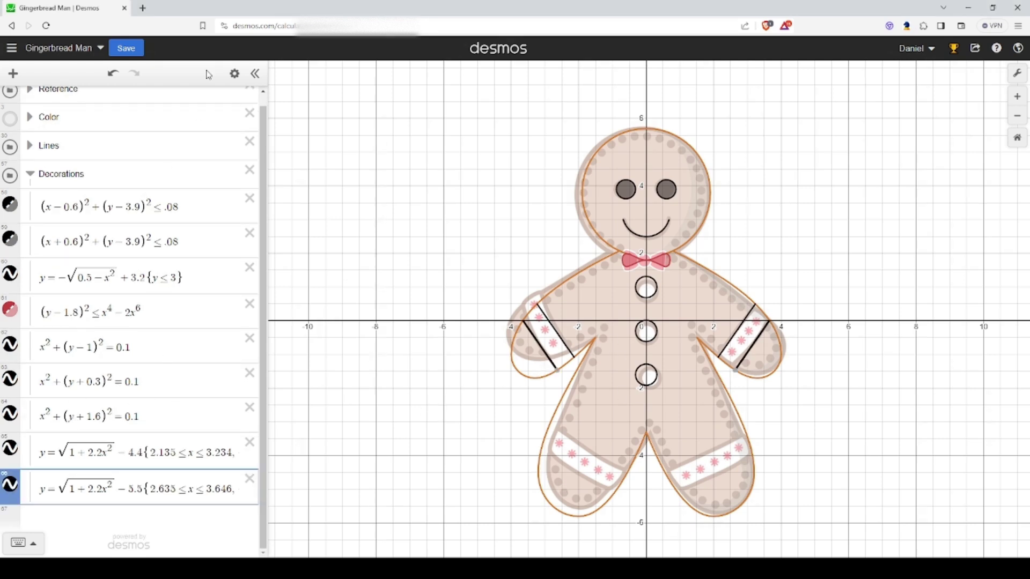
Step: Duplicate the second arm-band expression and delete the copy's domain restriction
{"action": "left_click", "coordinate": [234, 73]}
{"action": "left_click", "coordinate": [219, 484]}
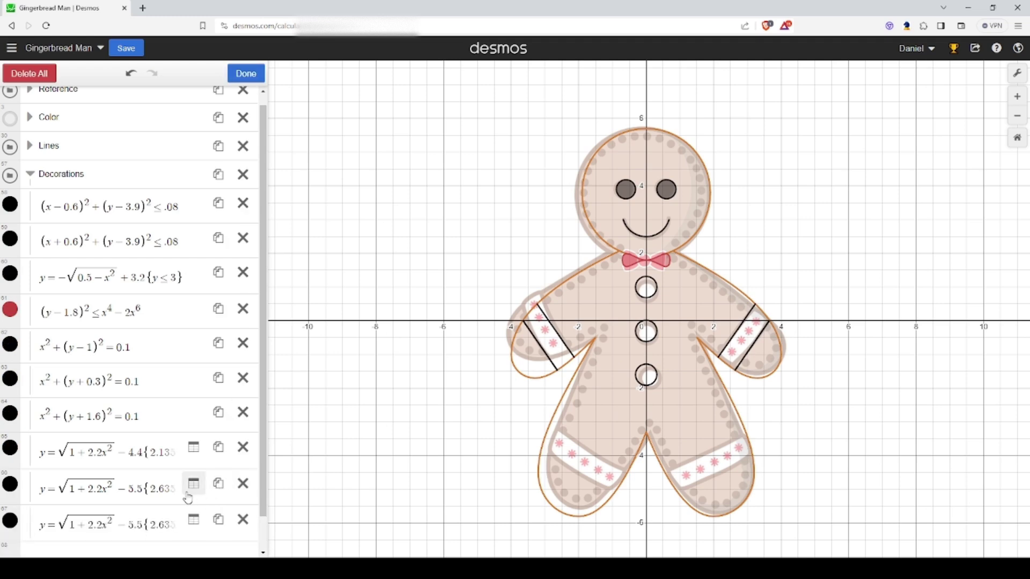
{"action": "scroll", "coordinate": [188, 499], "scroll_direction": "down", "scroll_amount": 1}
{"action": "left_click", "coordinate": [191, 497]}
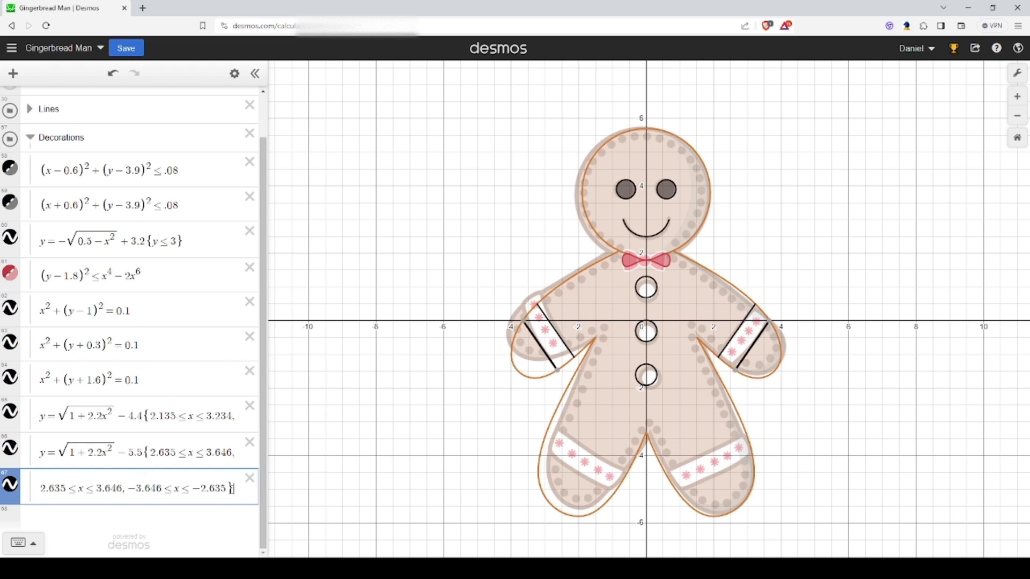
{"action": "left_click_drag", "start_coordinate": [232, 488], "coordinate": [123, 495]}
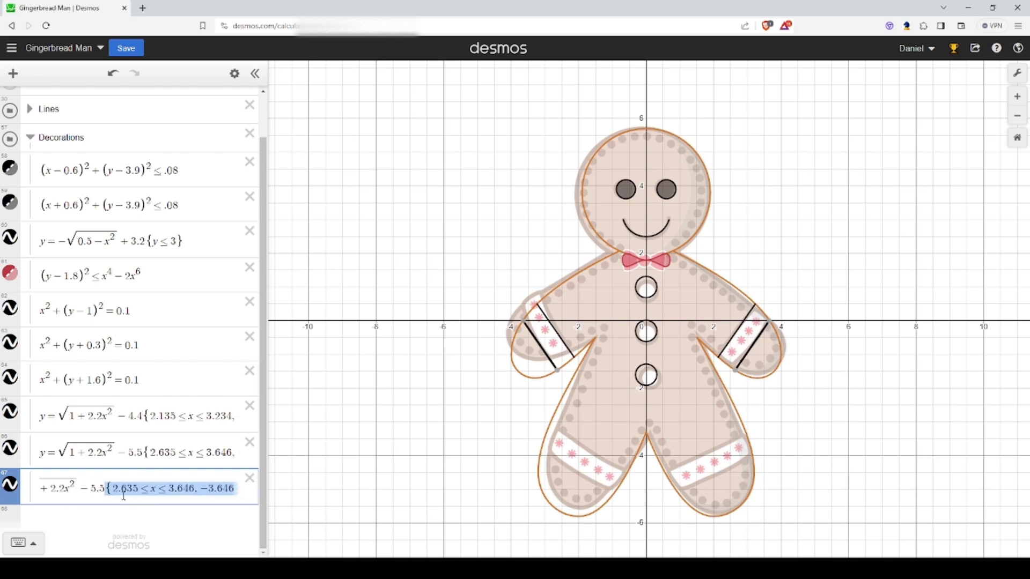
{"action": "key", "text": "BackSpace"}
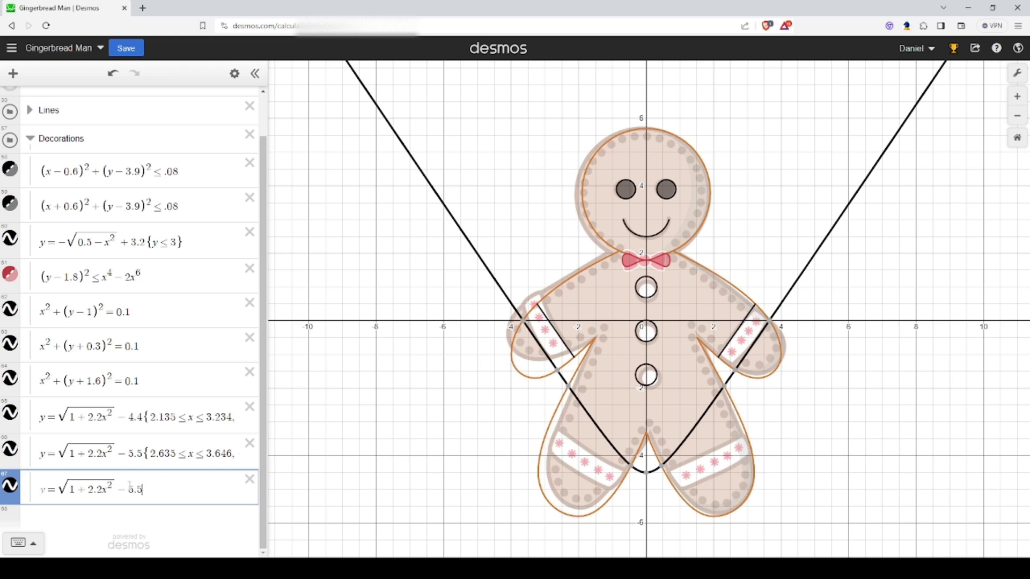
Step: Change the copy's x² coefficient from 2.2 to 0.6, giving y=√(1+0.6x²)−5.5
{"action": "left_click_drag", "start_coordinate": [89, 489], "coordinate": [98, 490]}
{"action": "type", "text": "1.5"}
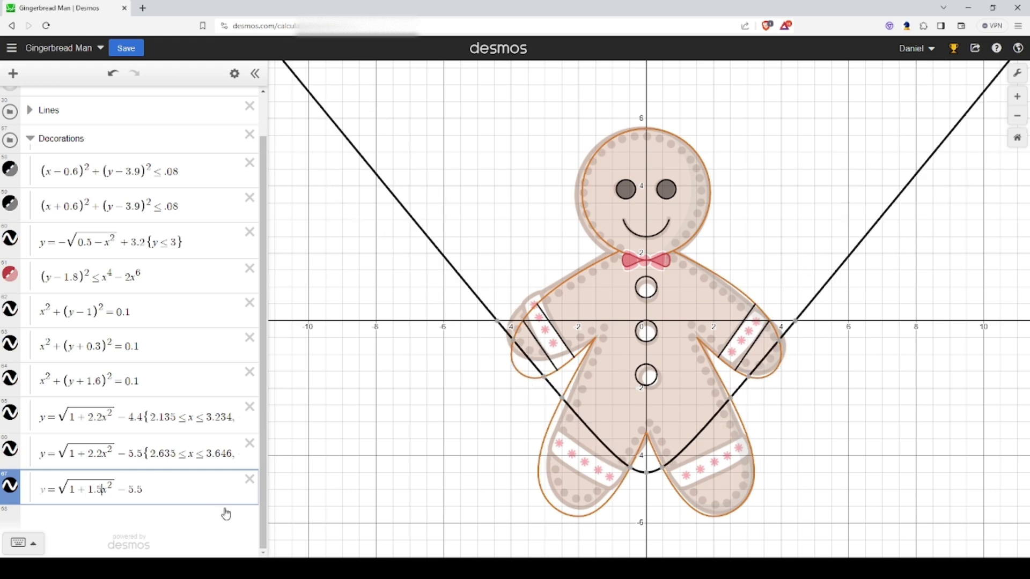
{"action": "key", "text": "BackSpace"}
{"action": "key", "text": "BackSpace"}
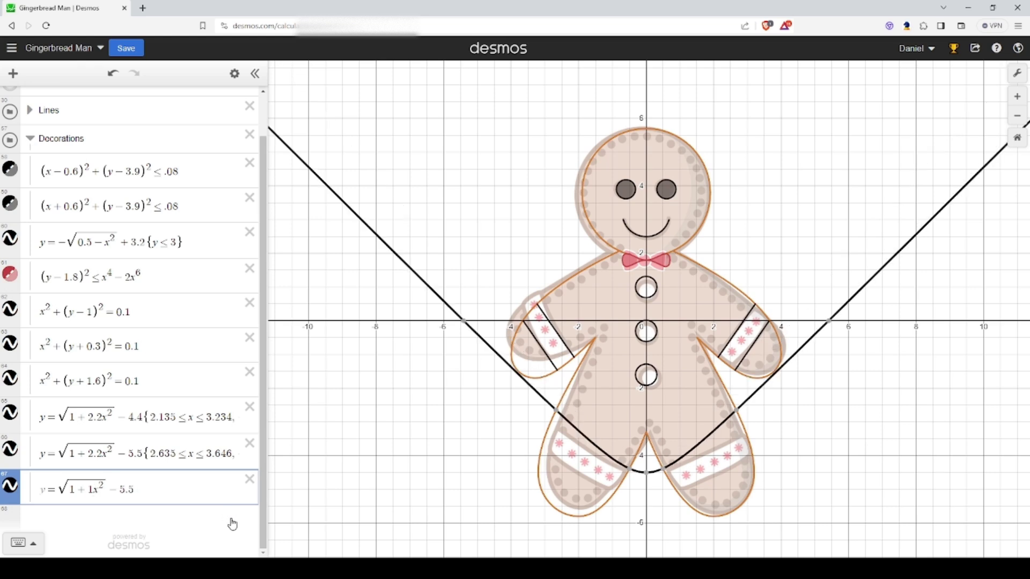
{"action": "key", "text": "BackSpace"}
{"action": "type", "text": "0.8"}
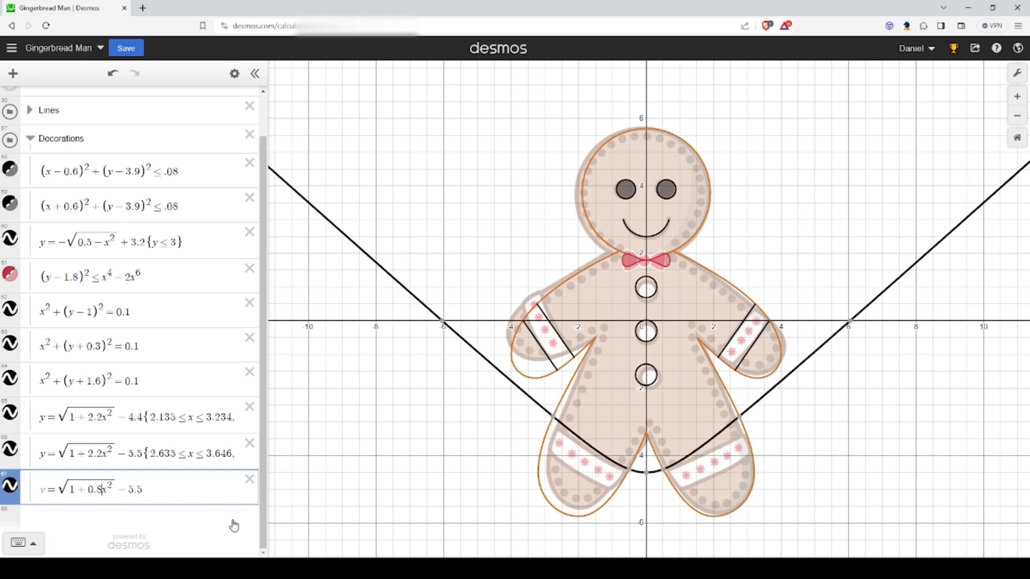
{"action": "key", "text": "BackSpace"}
{"action": "type", "text": "7"}
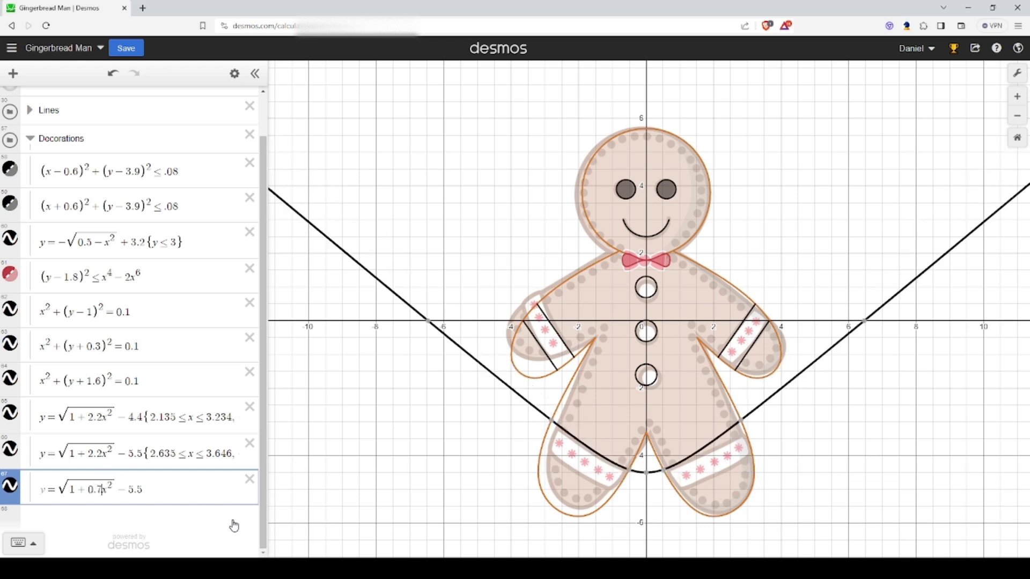
{"action": "key", "text": "BackSpace"}
{"action": "type", "text": "6"}
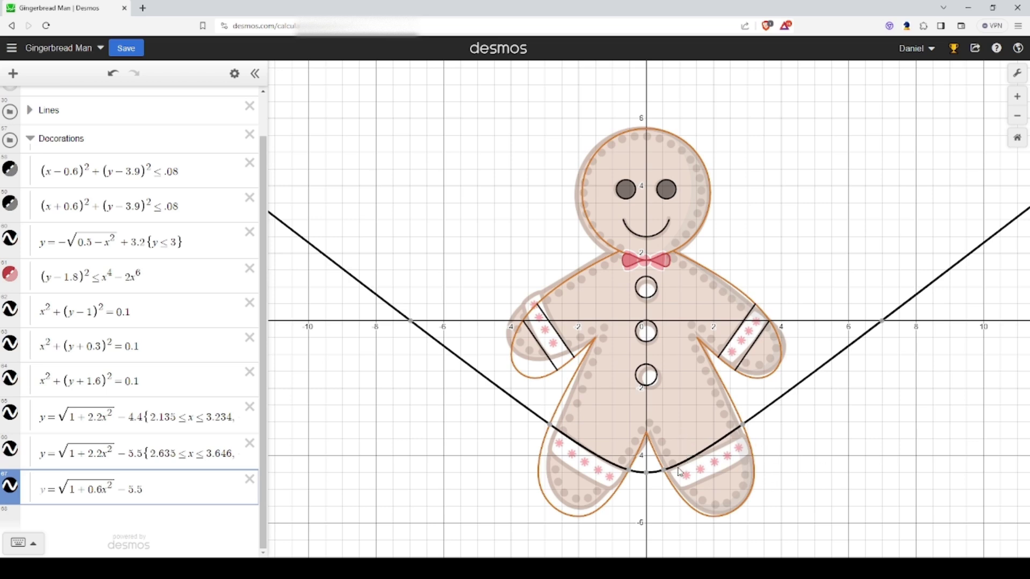
{"action": "mouse_move", "coordinate": [669, 471]}
Step: Append the restriction {0.516≤x≤2.859, −2.859≤x≤0.516} to the leg curve in row 67
{"action": "type", "text": "{0.516"}
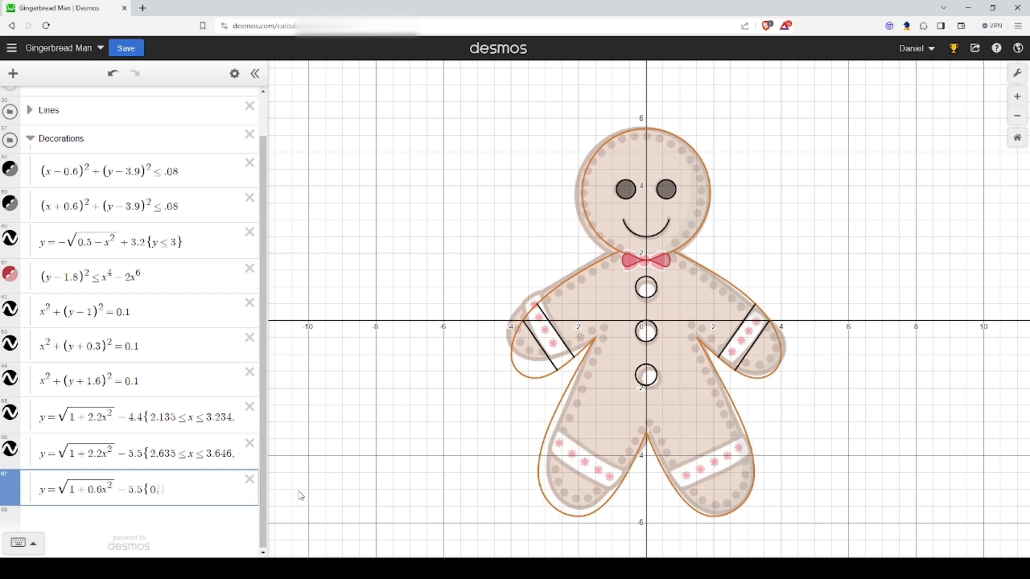
{"action": "type", "text": "<=x"}
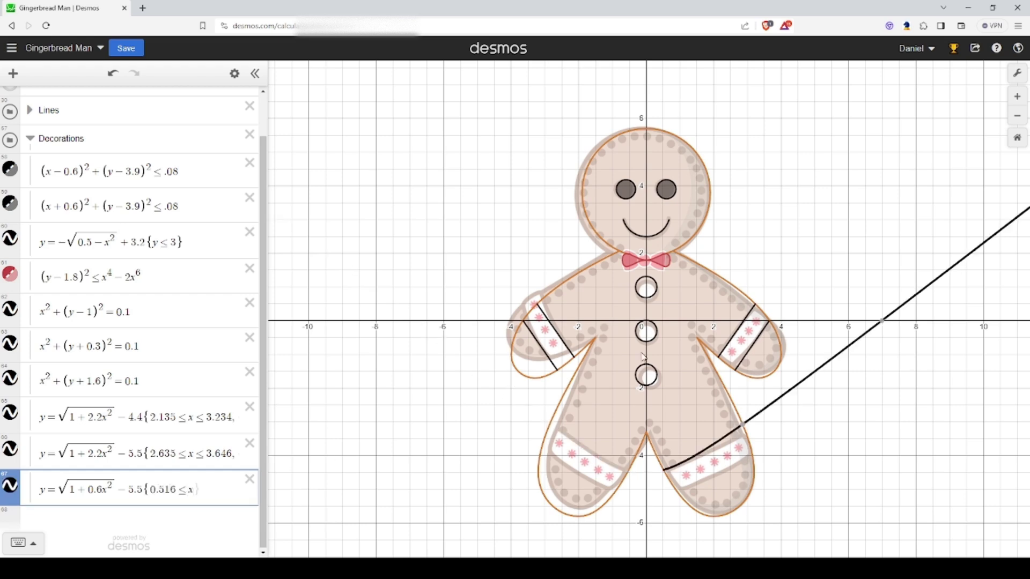
{"action": "mouse_move", "coordinate": [741, 432]}
{"action": "type", "text": "<="}
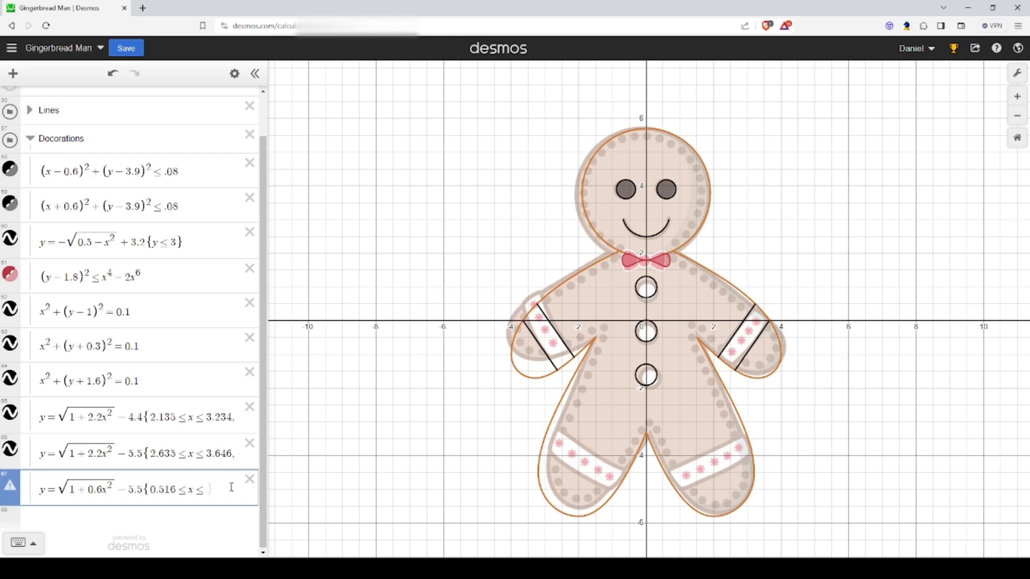
{"action": "type", "text": "2/859"}
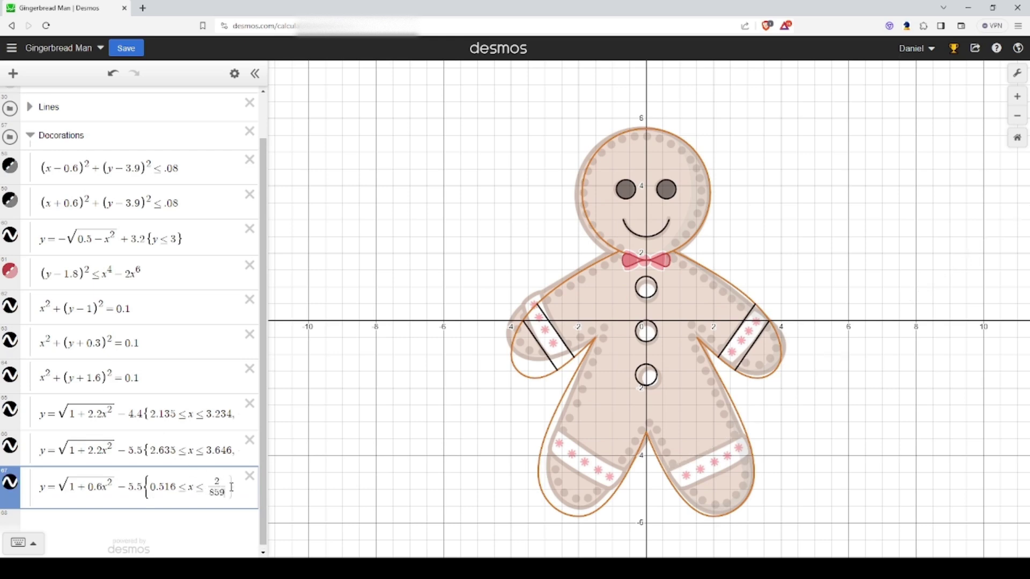
{"action": "key", "text": "BackSpace"}
{"action": "key", "text": "BackSpace"}
{"action": "key", "text": "BackSpace"}
{"action": "key", "text": "BackSpace"}
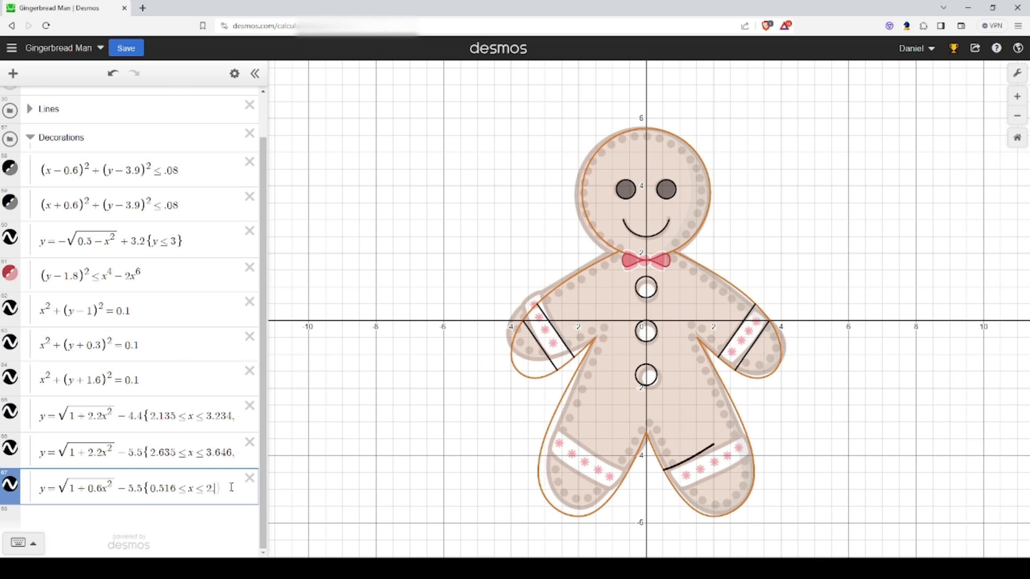
{"action": "type", "text": ".859"}
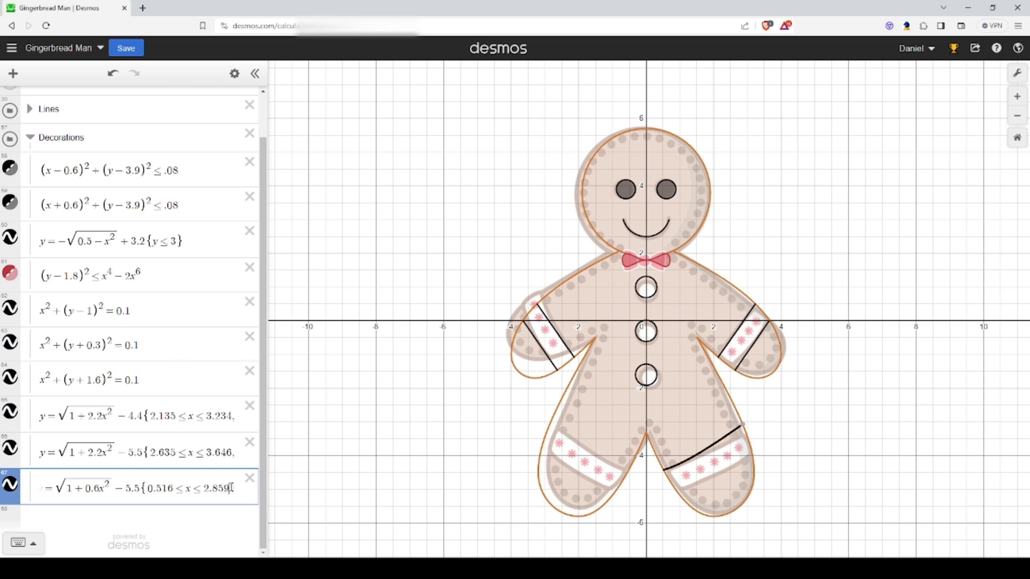
{"action": "type", "text": ",-"}
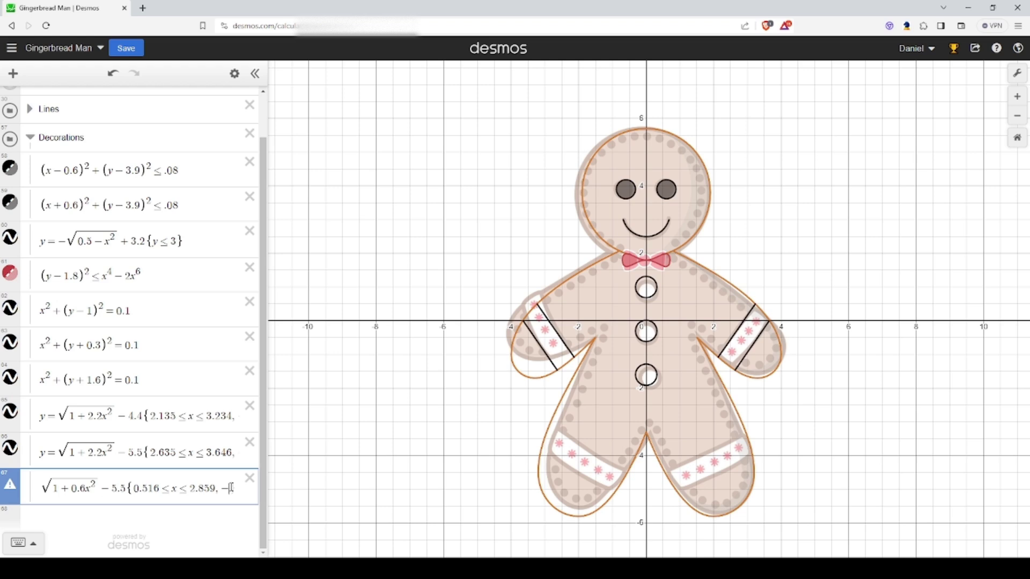
{"action": "type", "text": "2.8"}
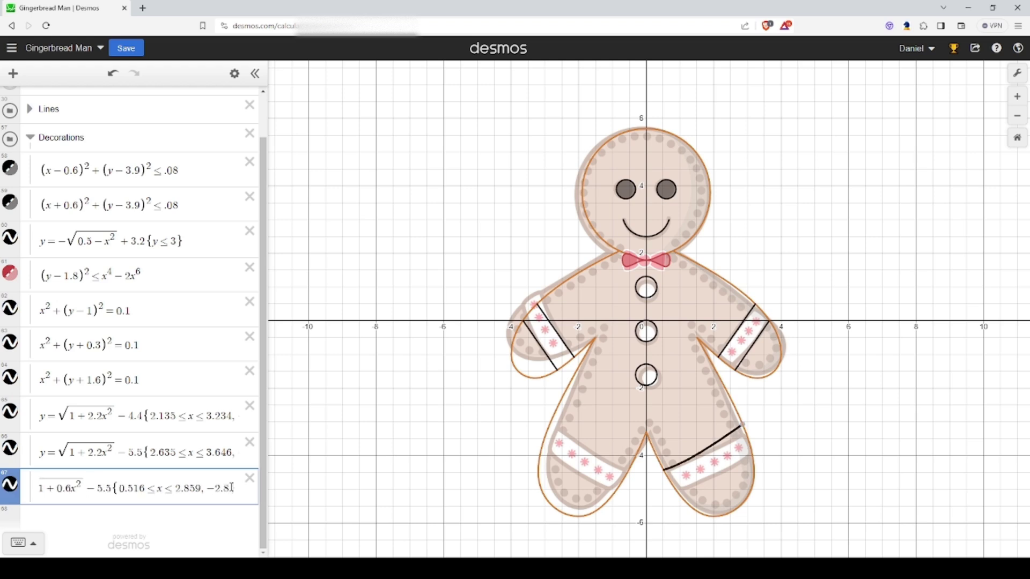
{"action": "type", "text": "59<=x<-"}
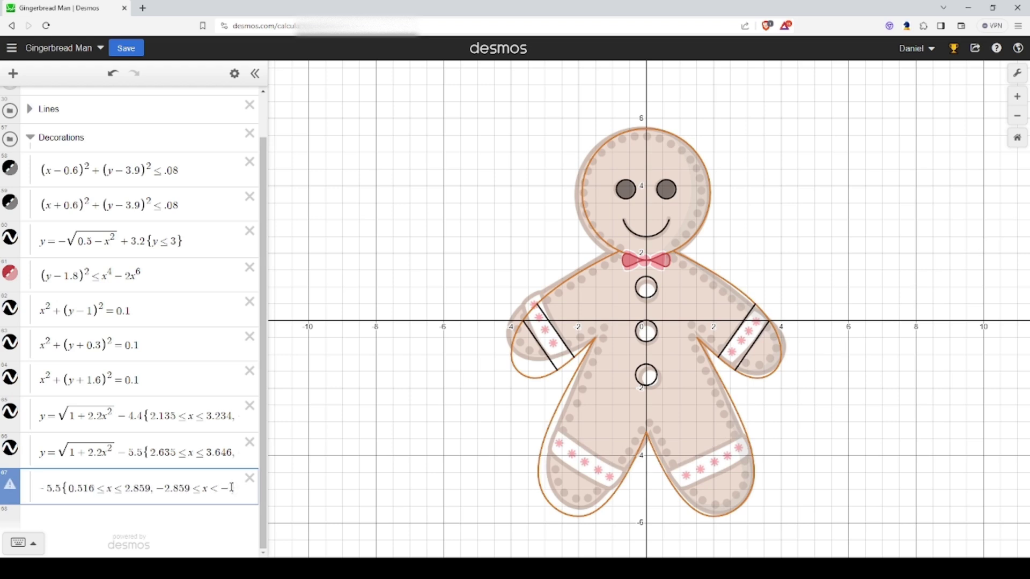
{"action": "key", "text": "BackSpace"}
{"action": "type", "text": "0"}
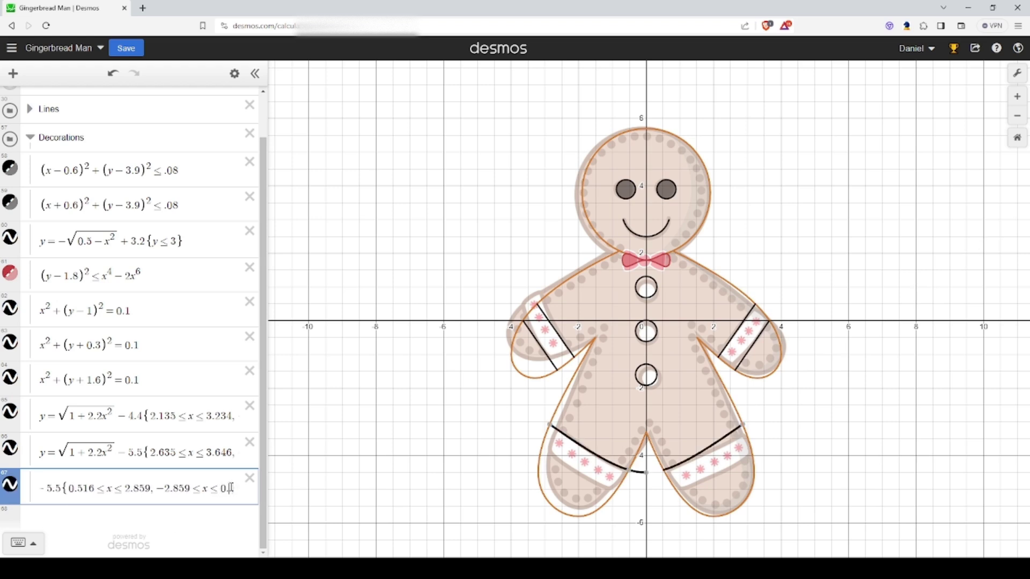
{"action": "type", "text": ".516"}
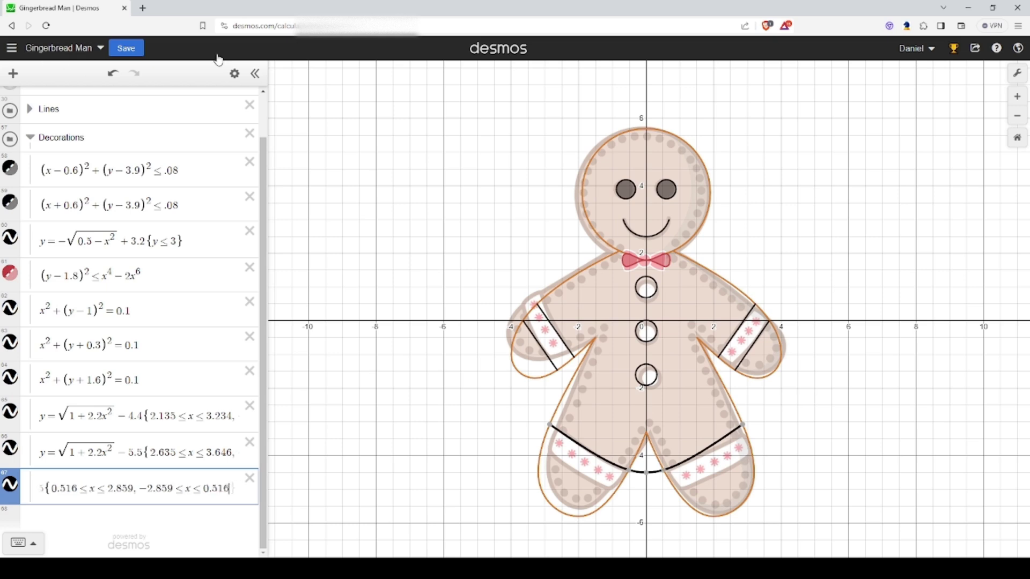
Step: Duplicate the leg-band curve and delete the copy's domain restriction
{"action": "left_click", "coordinate": [235, 73]}
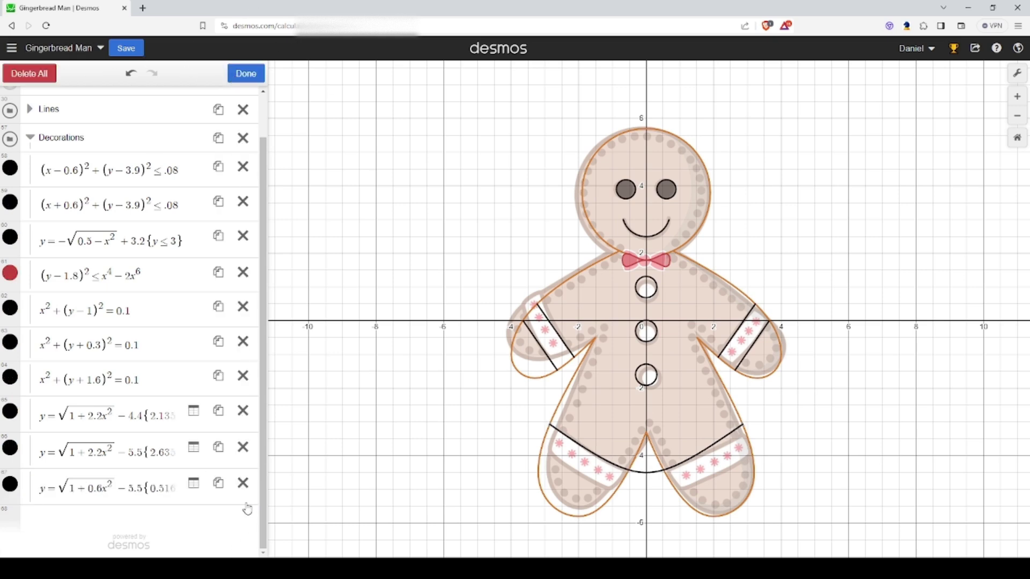
{"action": "left_click", "coordinate": [218, 483]}
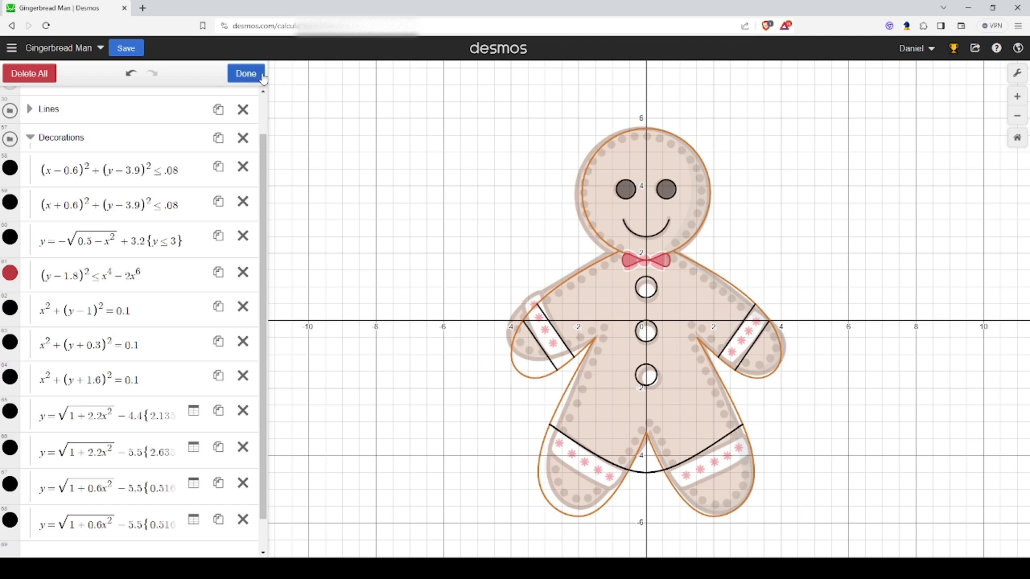
{"action": "left_click", "coordinate": [245, 74]}
{"action": "scroll", "coordinate": [145, 397], "scroll_direction": "down", "scroll_amount": 1}
{"action": "scroll", "coordinate": [145, 396], "scroll_direction": "down", "scroll_amount": 1}
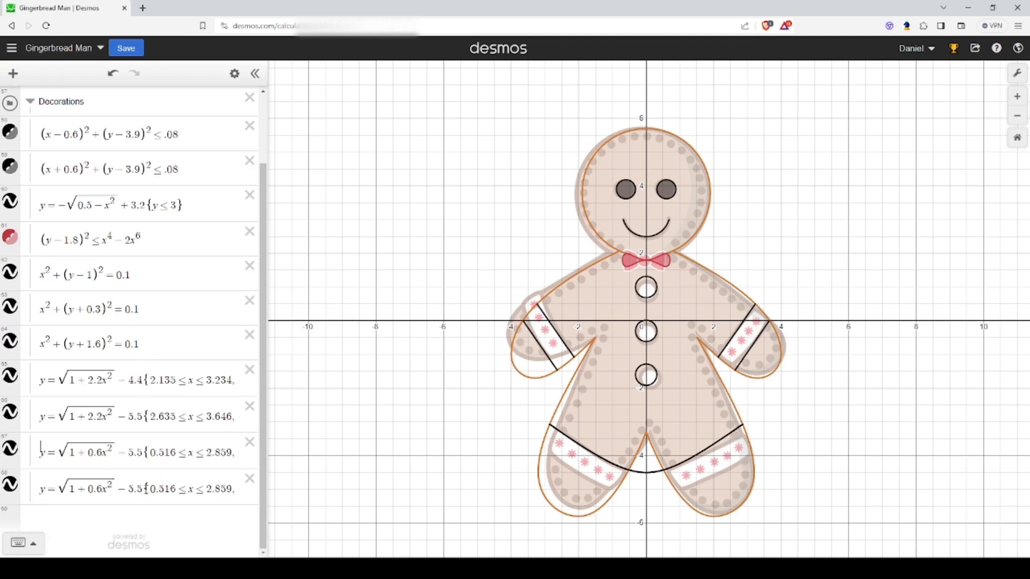
{"action": "left_click_drag", "start_coordinate": [141, 489], "coordinate": [309, 494]}
{"action": "key", "text": "BackSpace"}
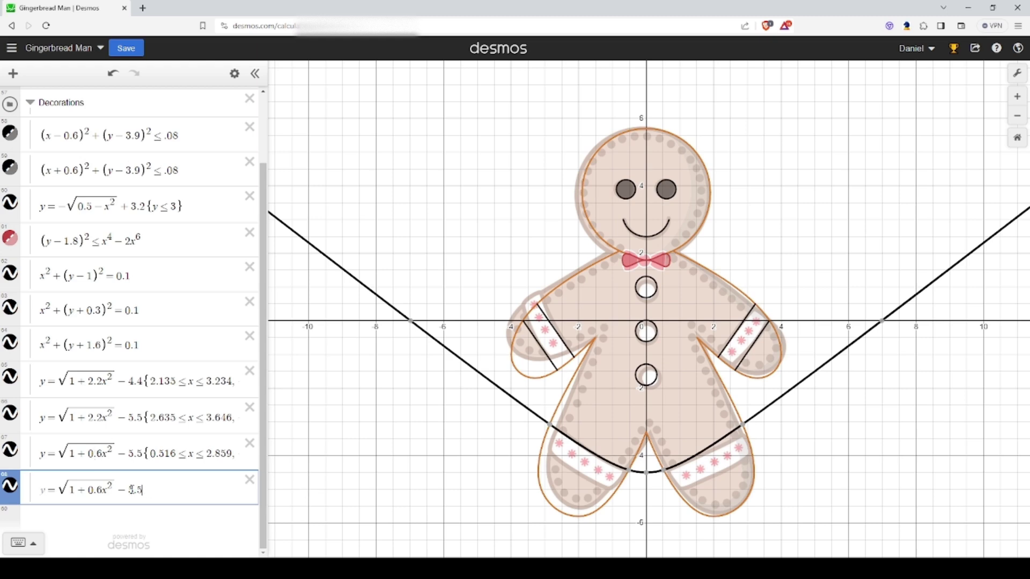
Step: Change the copy's offset from −5.5 to −6.5, giving y=√(1+0.6x²)−6.5
{"action": "left_click_drag", "start_coordinate": [143, 489], "coordinate": [125, 490]}
{"action": "type", "text": "6"}
{"action": "key", "text": "BackSpace"}
{"action": "type", "text": "7"}
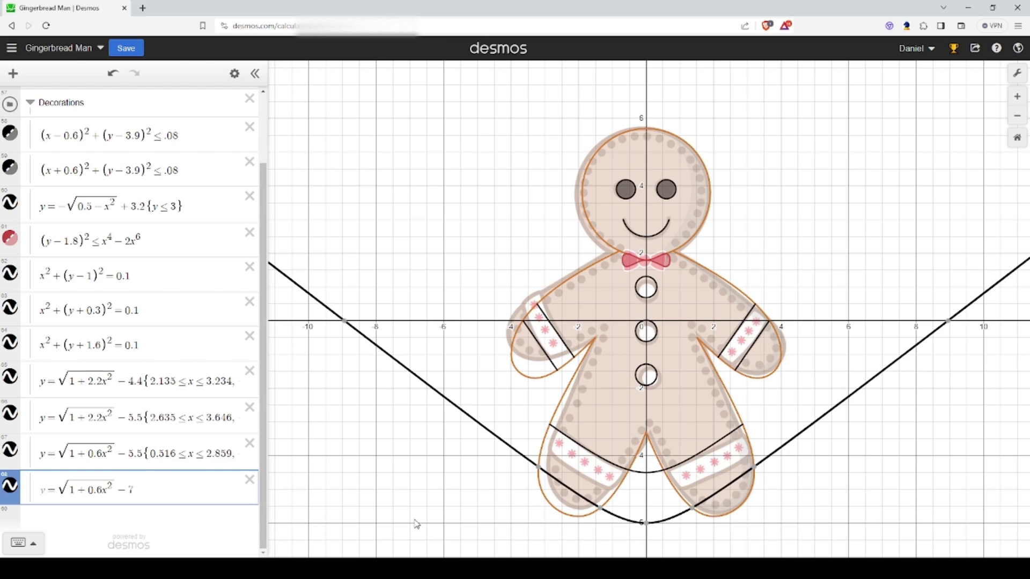
{"action": "key", "text": "BackSpace"}
{"action": "type", "text": "5"}
{"action": "key", "text": "BackSpace"}
{"action": "type", "text": "6.6"}
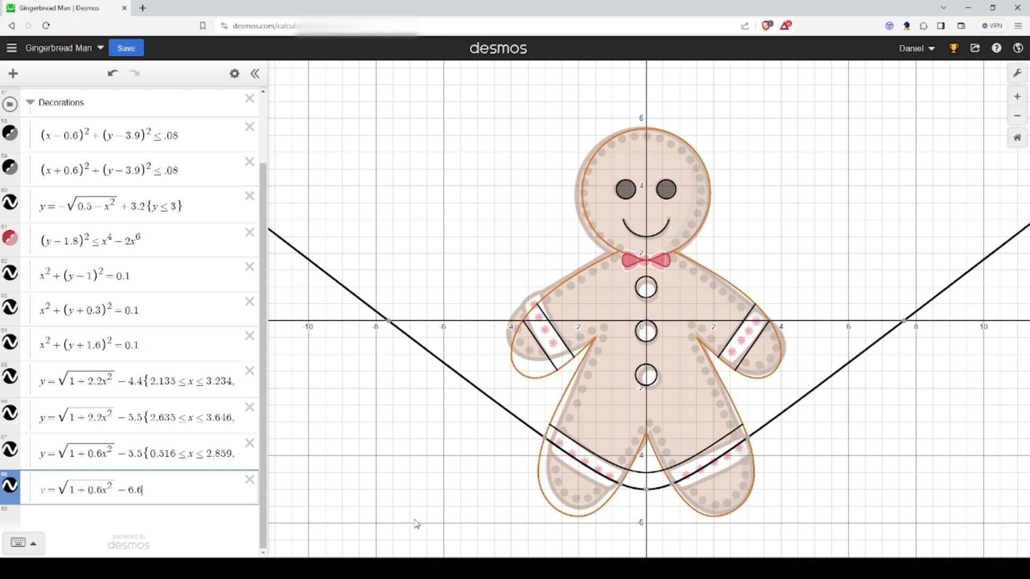
{"action": "key", "text": "BackSpace"}
{"action": "type", "text": "5"}
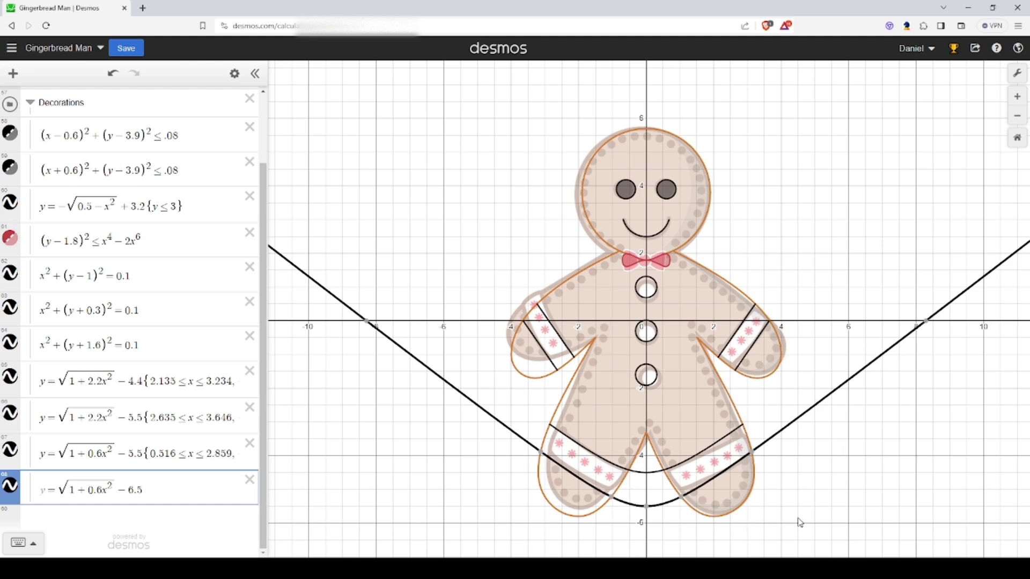
{"action": "mouse_move", "coordinate": [682, 498]}
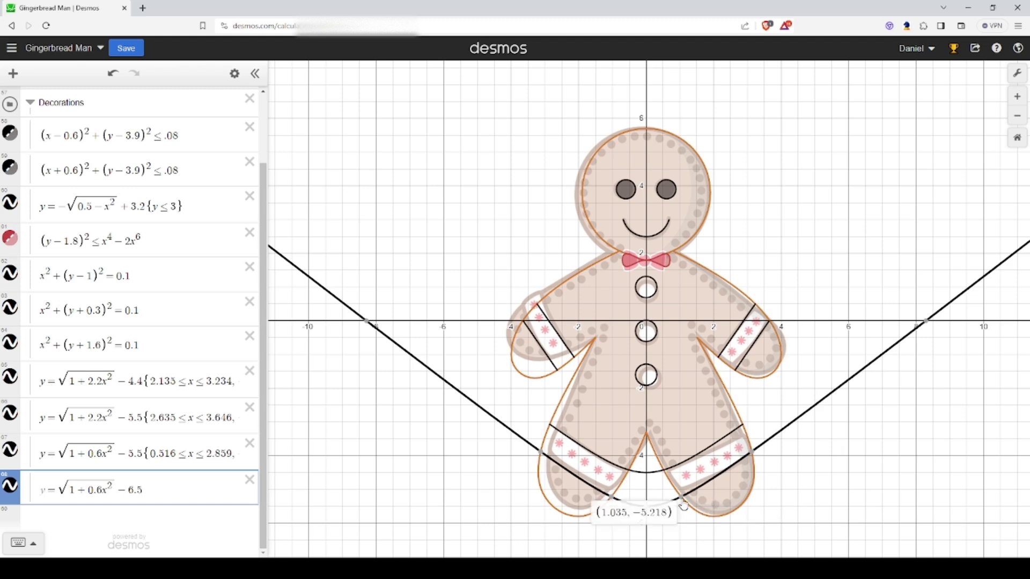
Step: Restrict the lower leg curve in row 68 to 1.035≤x≤3.127
{"action": "type", "text": "{1.035"}
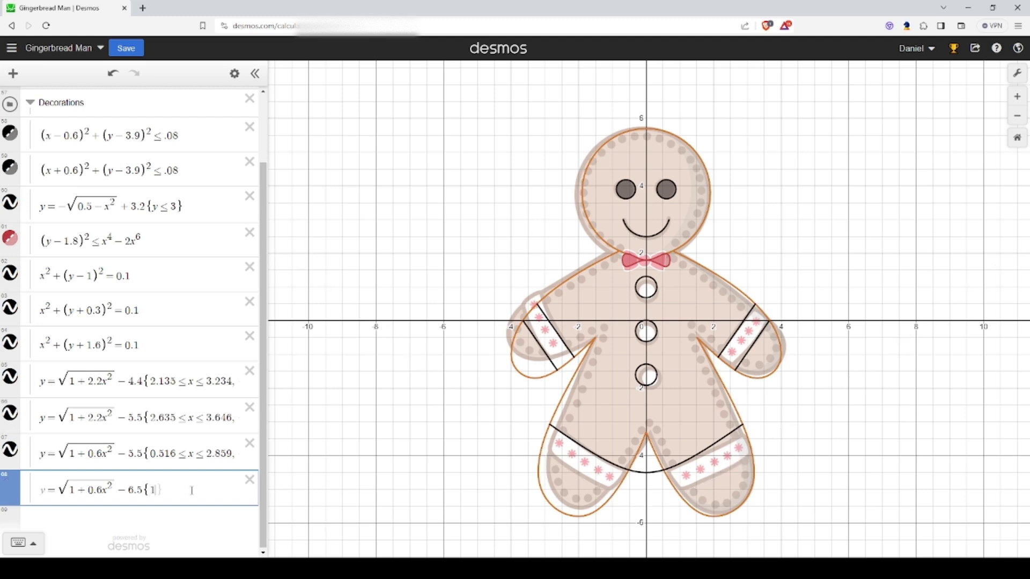
{"action": "type", "text": "<x<"}
{"action": "left_click", "coordinate": [723, 437]}
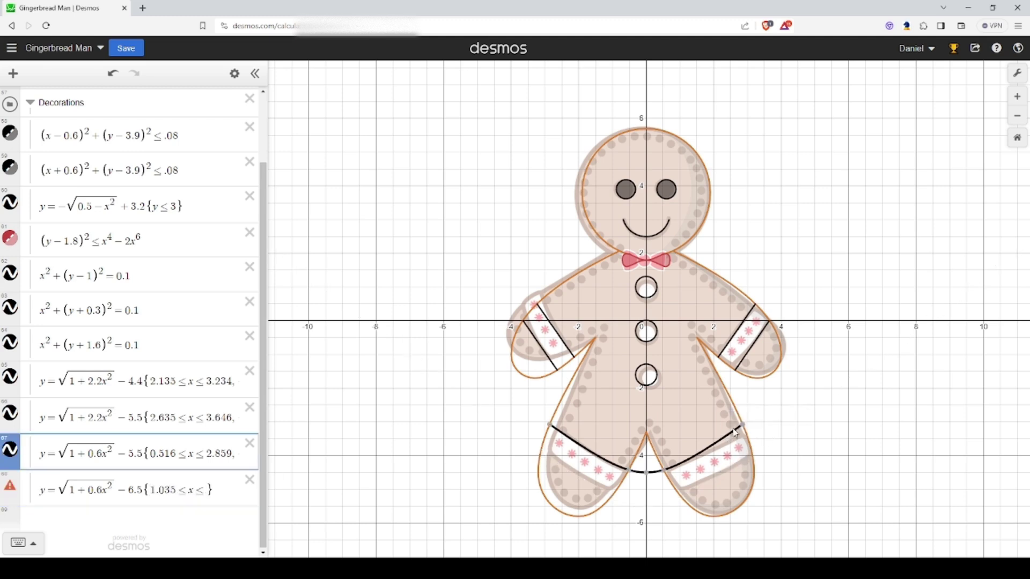
{"action": "mouse_move", "coordinate": [747, 430]}
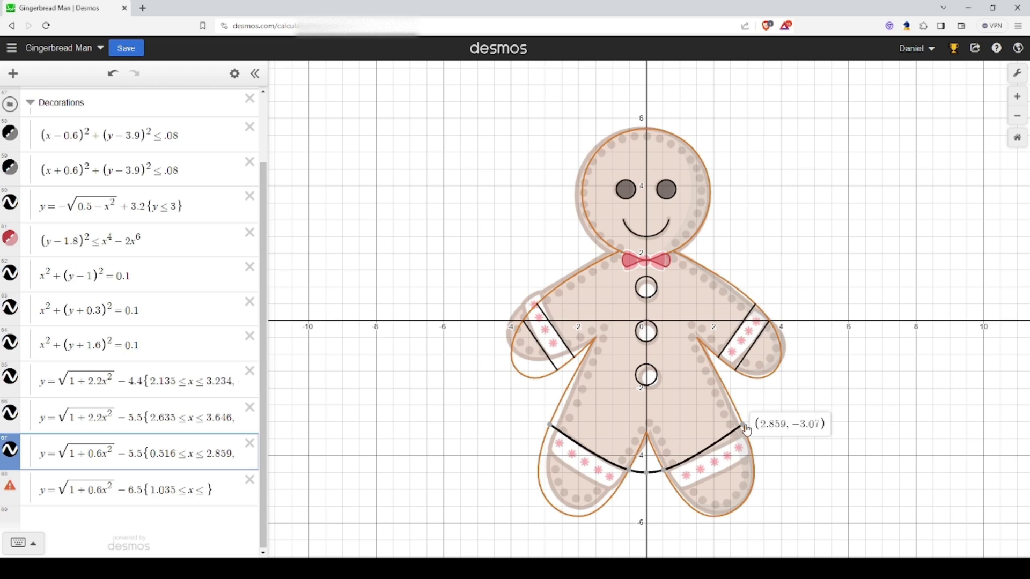
{"action": "left_click", "coordinate": [214, 491]}
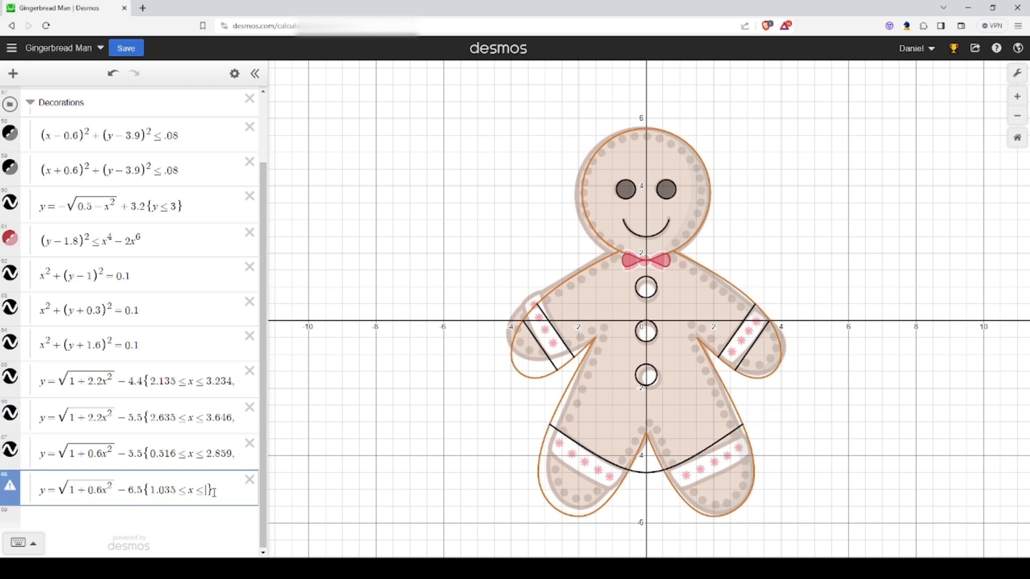
{"action": "key", "text": "BackSpace"}
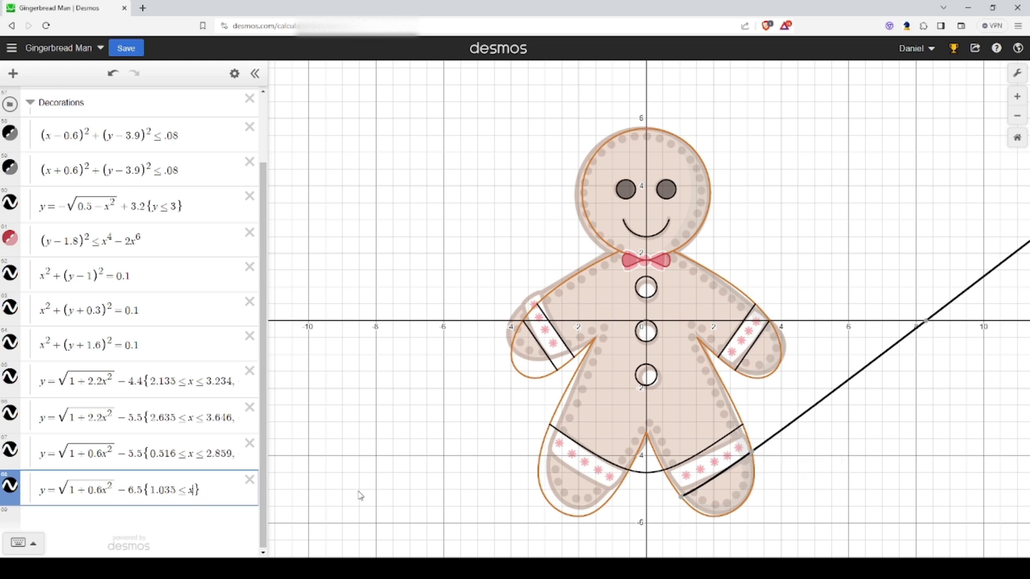
{"action": "type", "text": "<="}
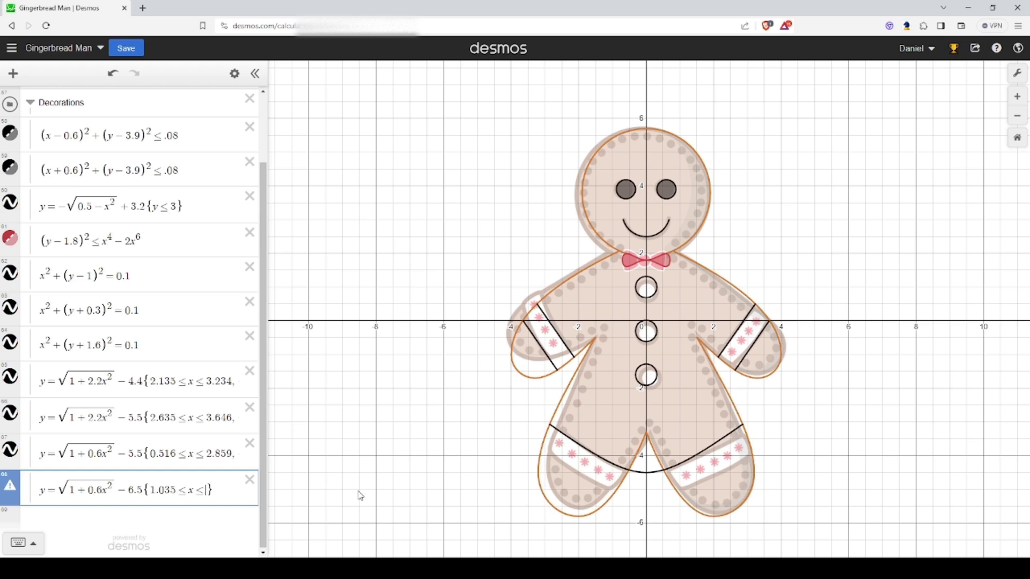
{"action": "type", "text": "3/1"}
{"action": "type", "text": "27"}
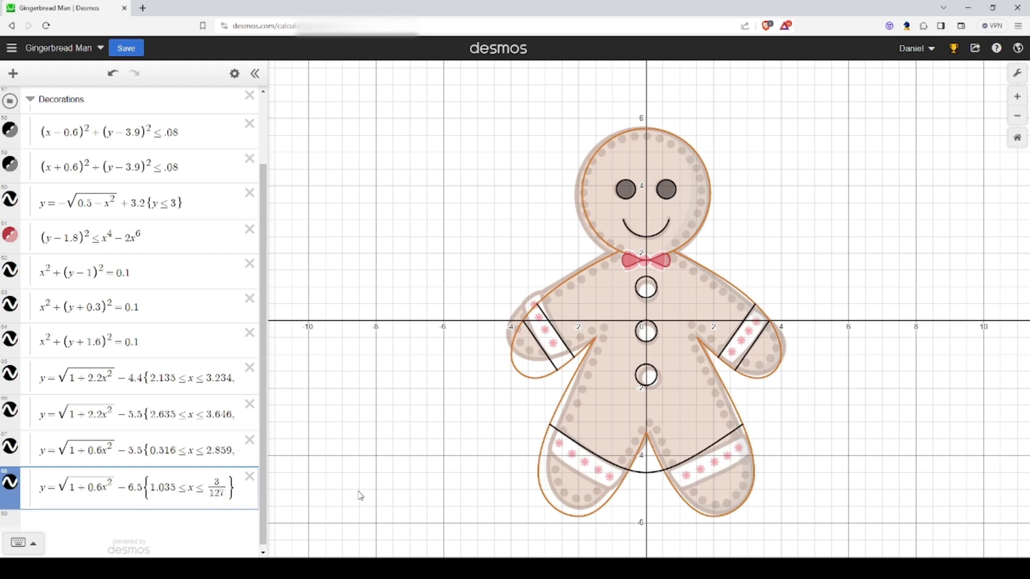
{"action": "left_click", "coordinate": [210, 493]}
{"action": "key", "text": "BackSpace"}
{"action": "type", "text": "."}
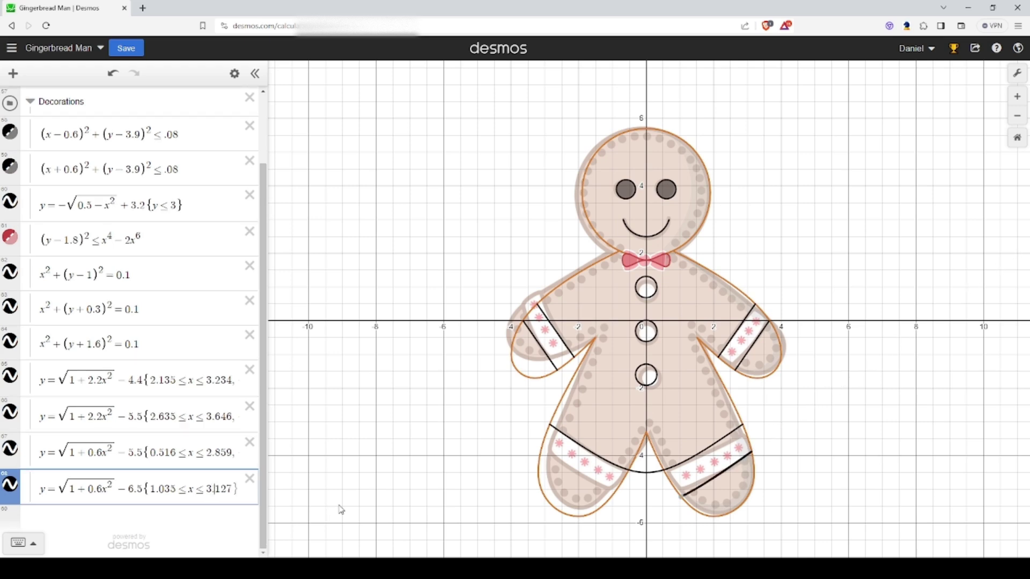
Step: Change the last bound in row 67 from 0.516 to −0.516
{"action": "left_click_drag", "start_coordinate": [142, 453], "coordinate": [180, 462]}
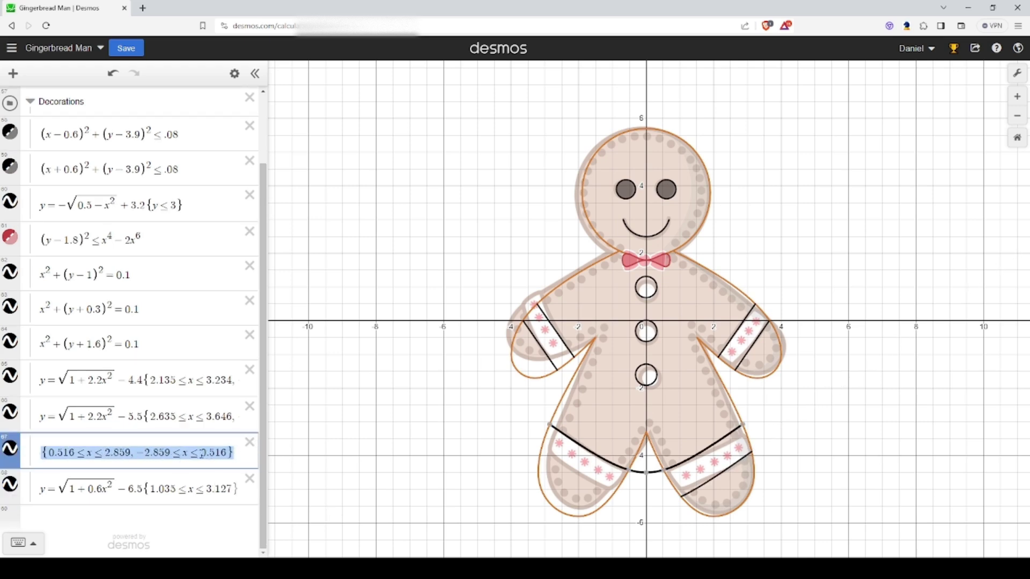
{"action": "left_click", "coordinate": [201, 453]}
{"action": "type", "text": "-"}
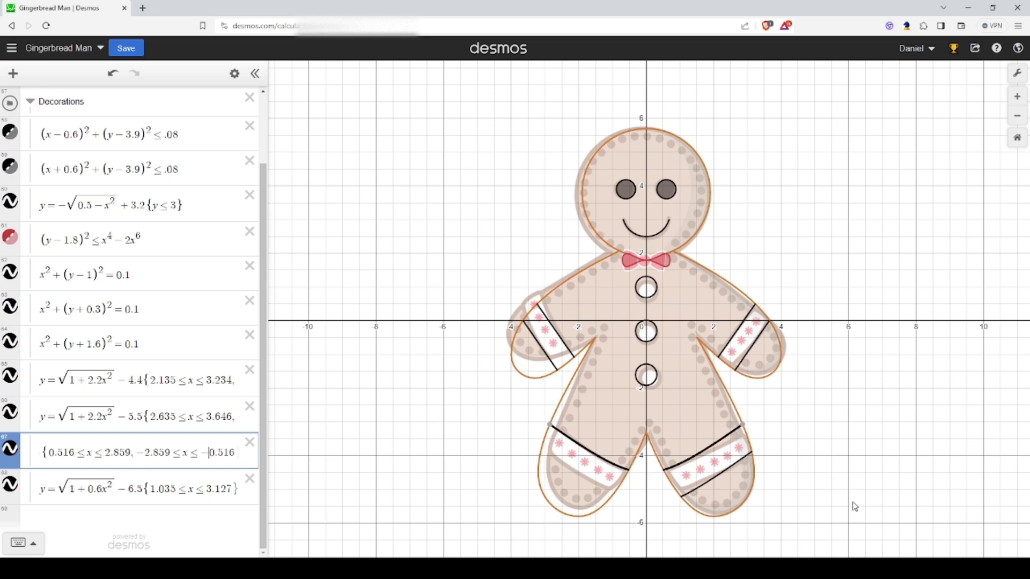
Step: Add the mirrored interval −3.127≤x≤−1.035 to the row 68 restriction
{"action": "left_click", "coordinate": [693, 497]}
{"action": "left_click", "coordinate": [233, 490]}
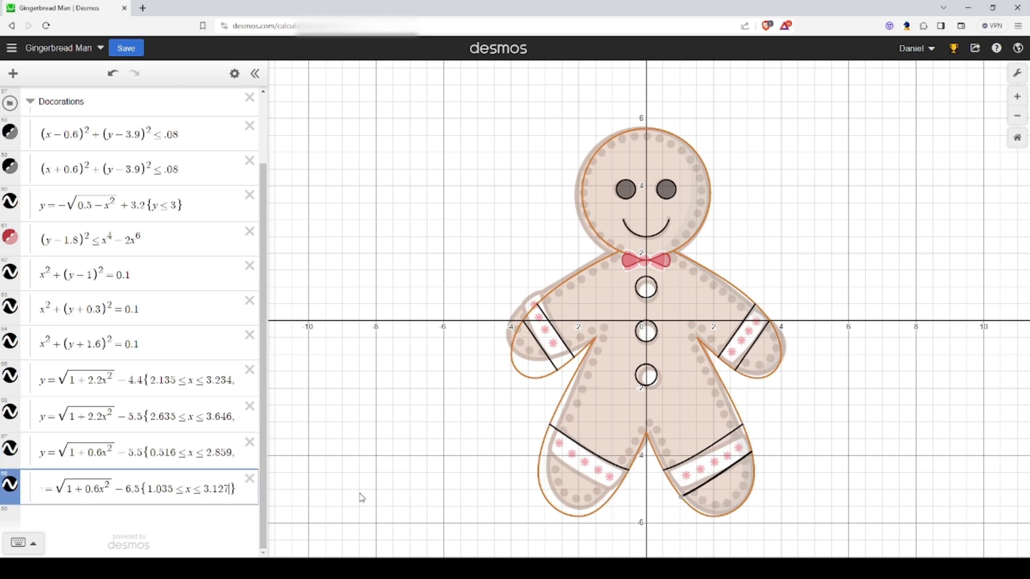
{"action": "type", "text": ",-3/"}
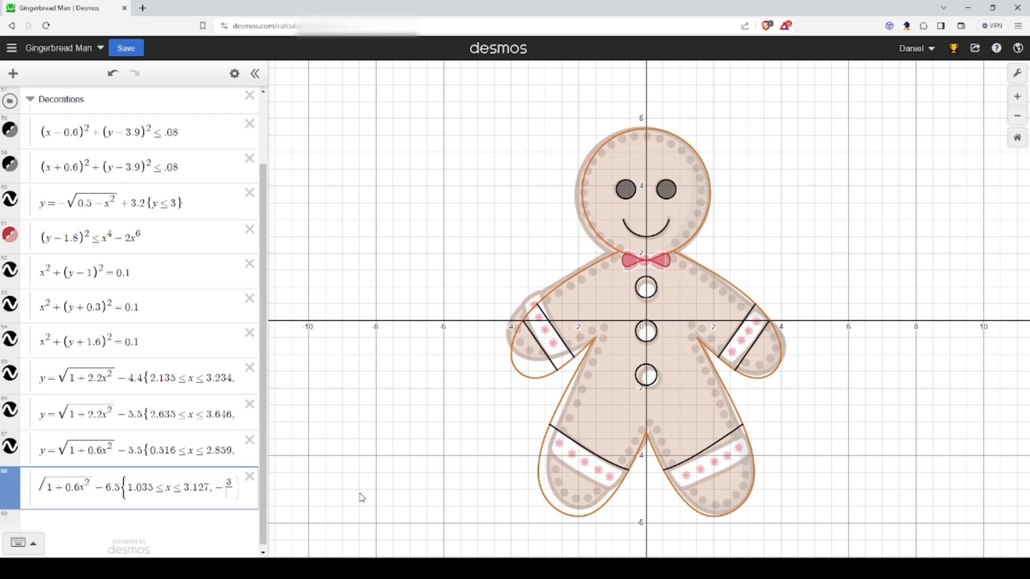
{"action": "key", "text": "BackSpace"}
{"action": "type", "text": ".127<=x<="}
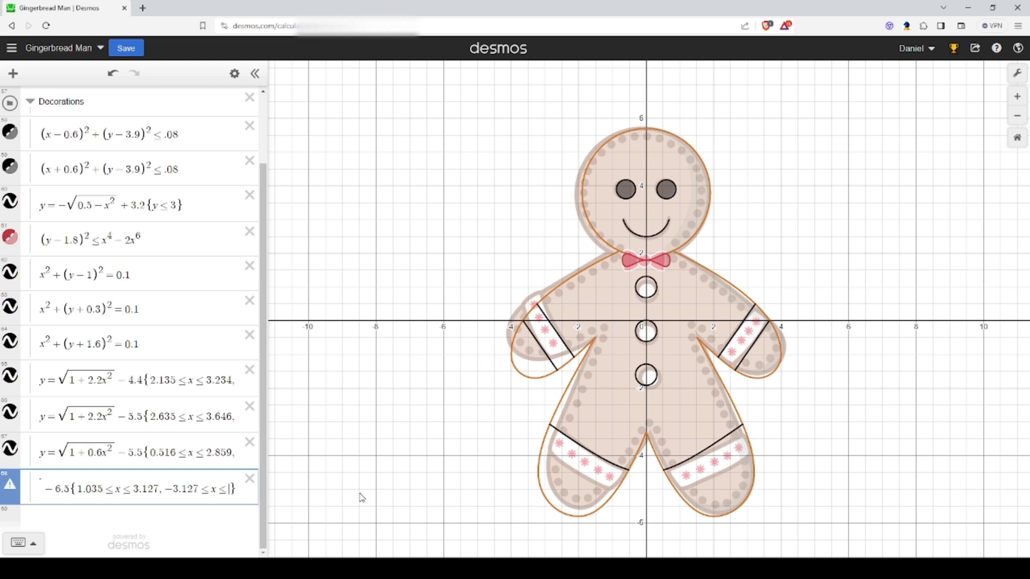
{"action": "type", "text": "-"}
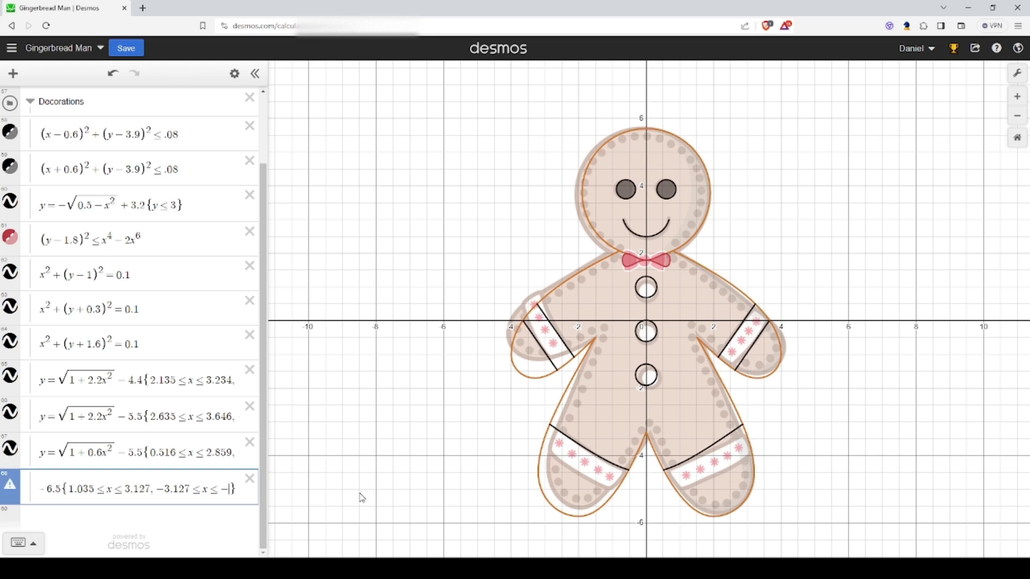
{"action": "type", "text": "1.0"}
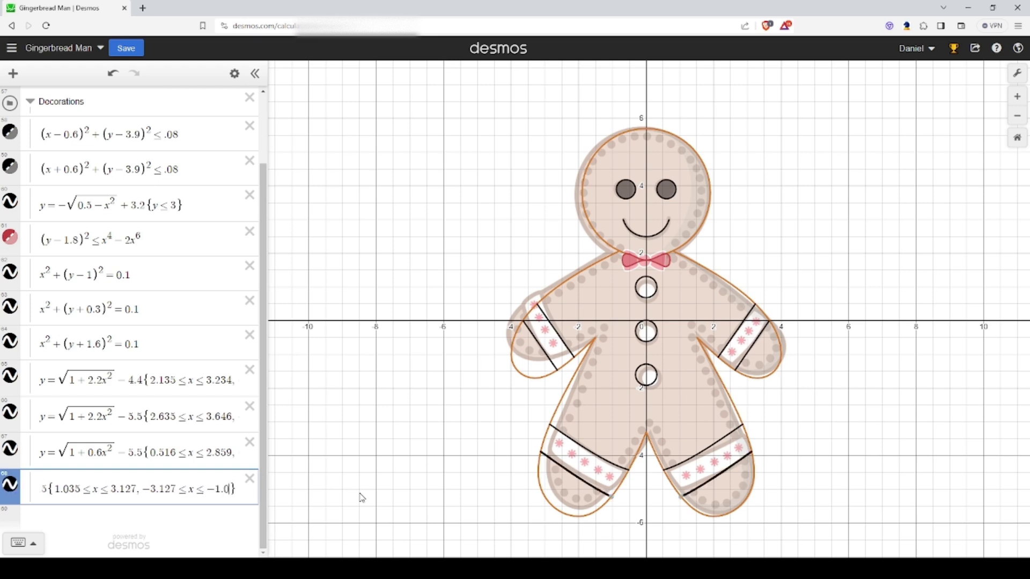
{"action": "type", "text": "35"}
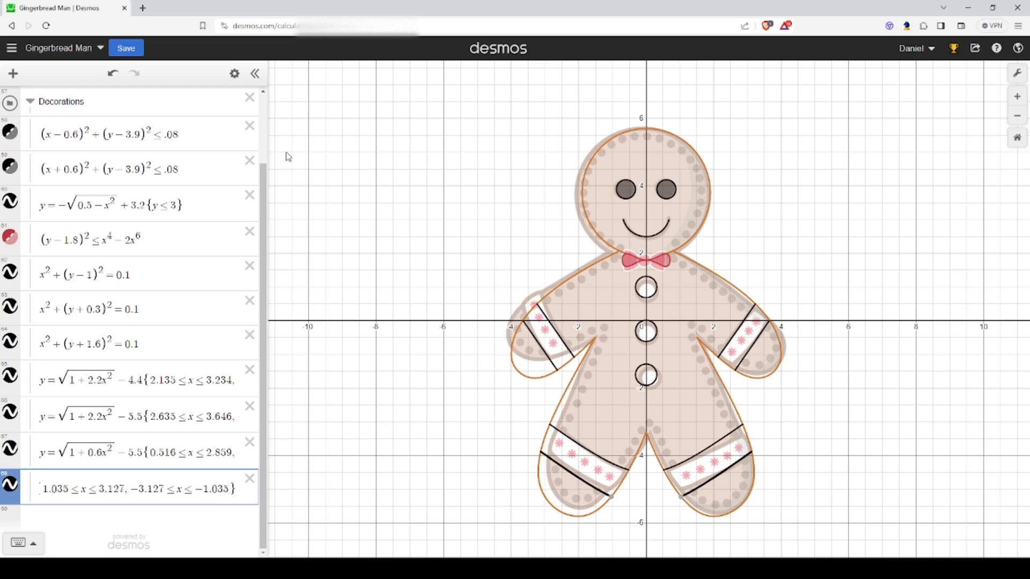
Step: Turn off the Reference folder's visibility to hide the gingerbread image
{"action": "scroll", "coordinate": [146, 361], "scroll_direction": "up", "scroll_amount": 2}
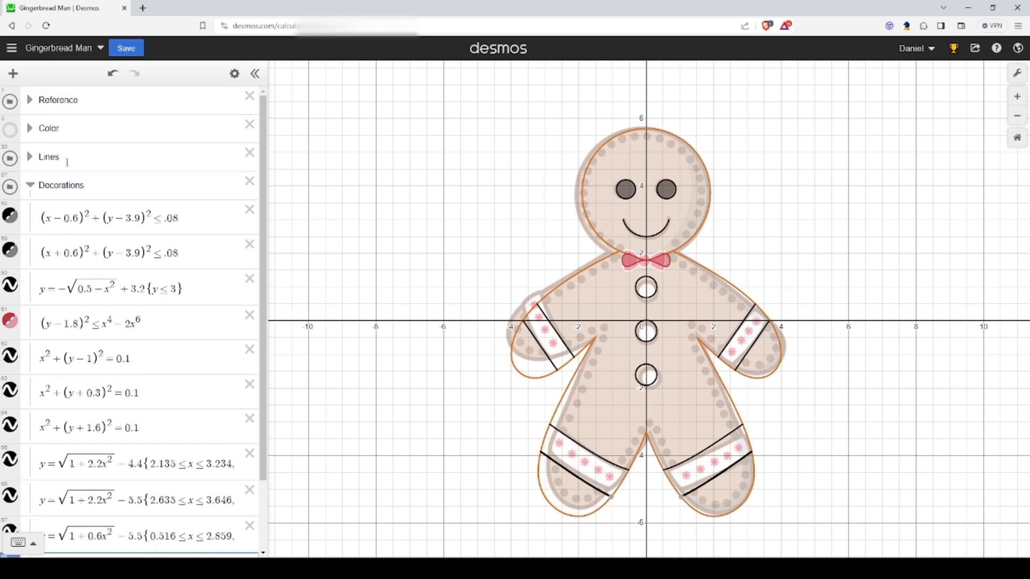
{"action": "left_click", "coordinate": [10, 101]}
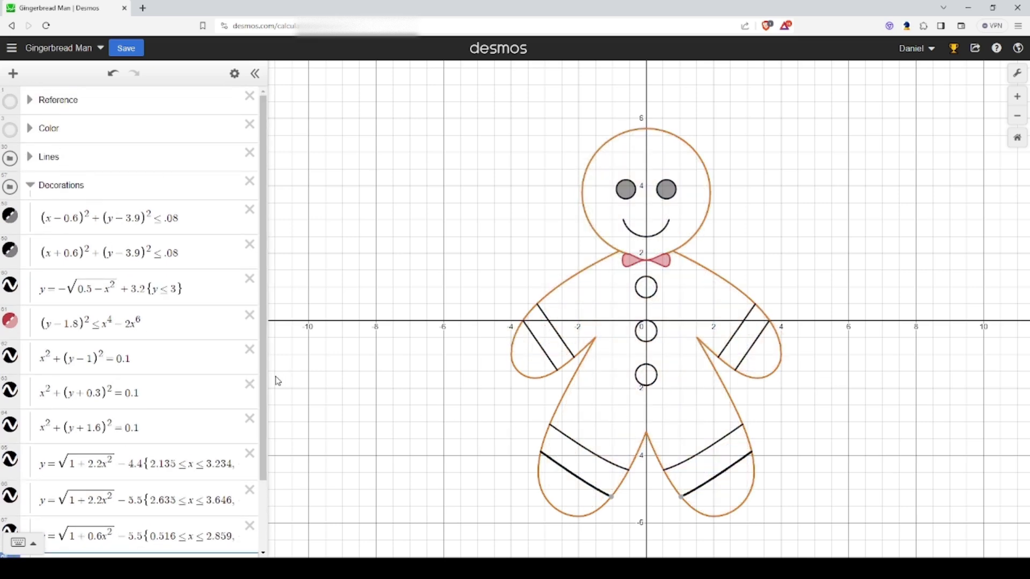
{"action": "scroll", "coordinate": [178, 386], "scroll_direction": "down", "scroll_amount": 2}
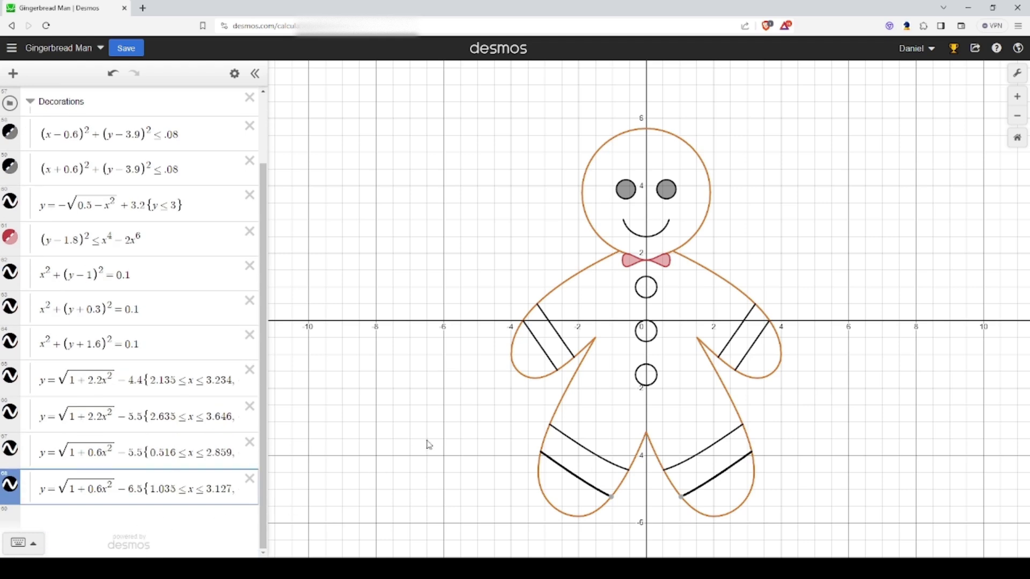